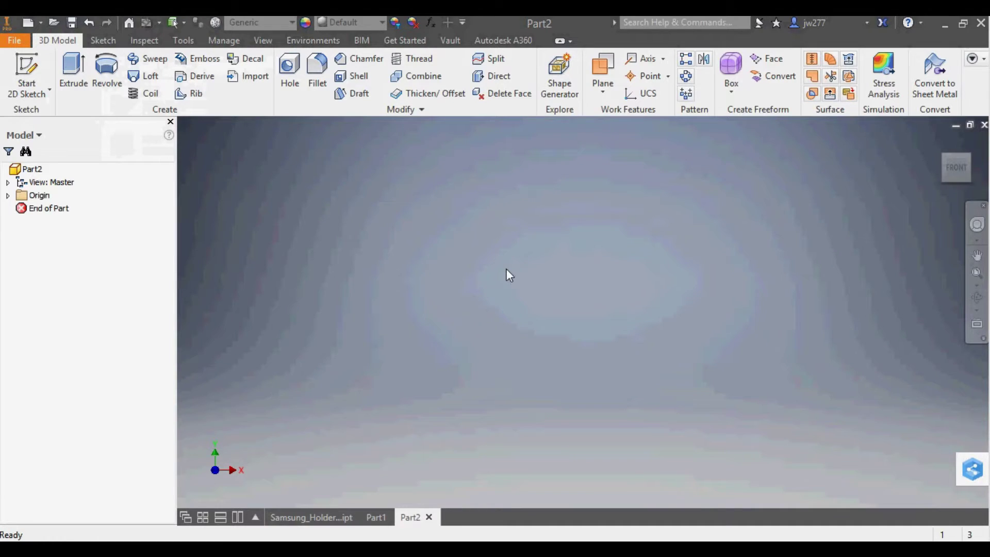
- Start a new 2D sketch on the XY origin plane
left_click(8, 195)
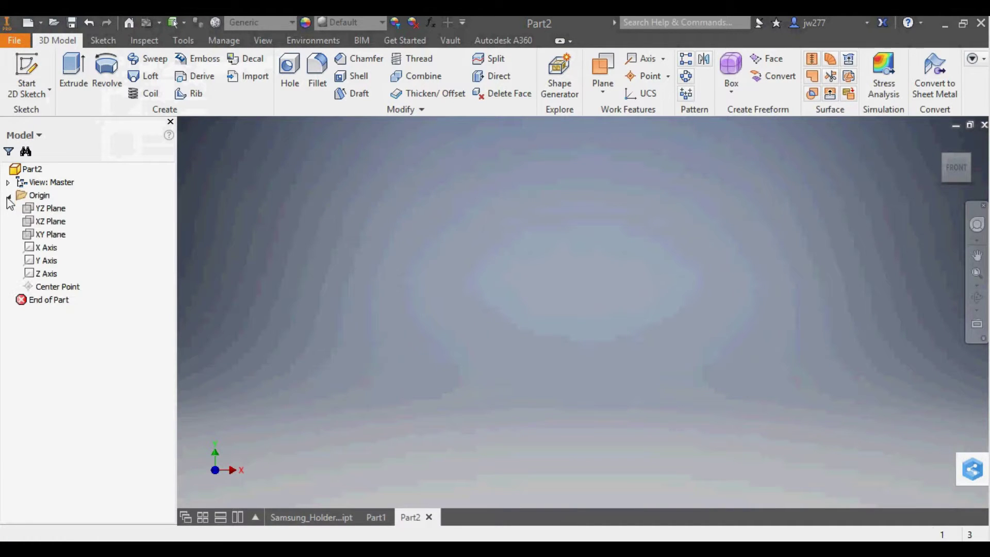
right_click(55, 241)
left_click(85, 274)
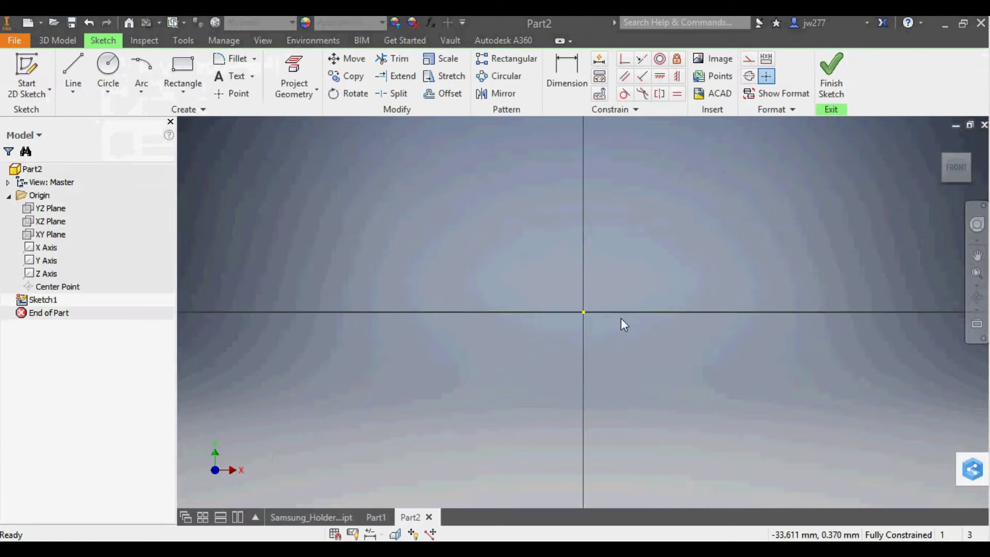
- Sketch an upright two-point rectangle about 14 mm wide, with its lower-left corner on the origin, extending up and to the right
left_click(182, 72)
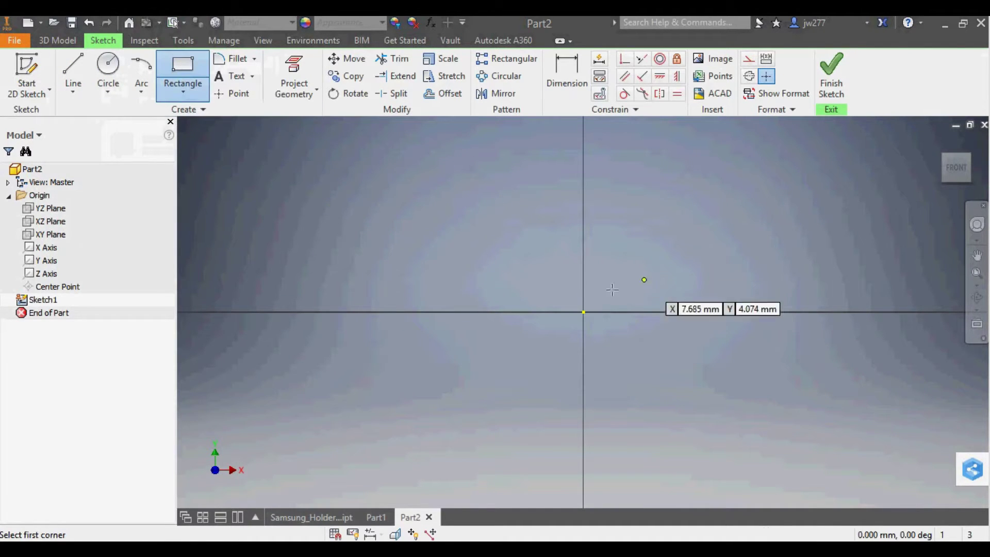
left_click(583, 312)
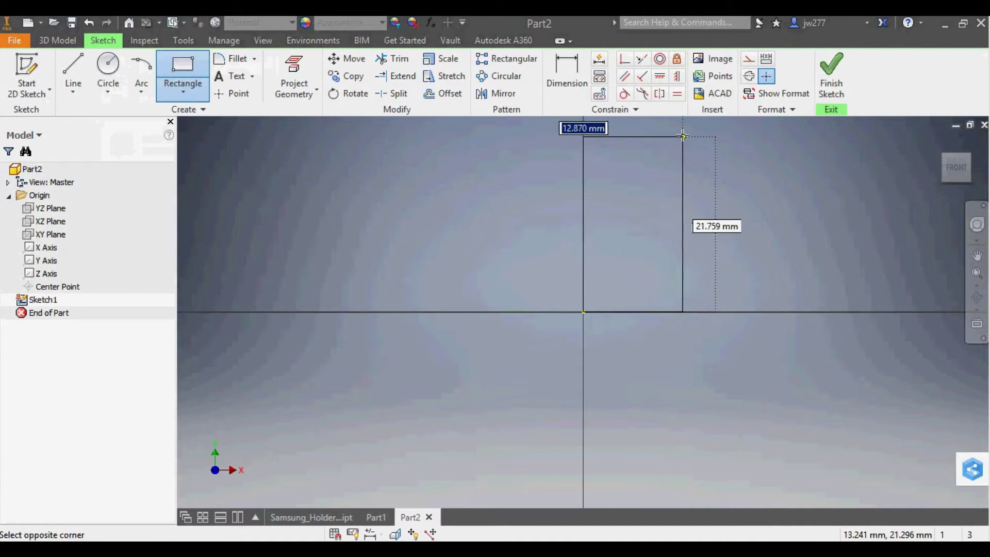
scroll(683, 136, "down", 4)
left_click(684, 122)
scroll(734, 163, "up", 3)
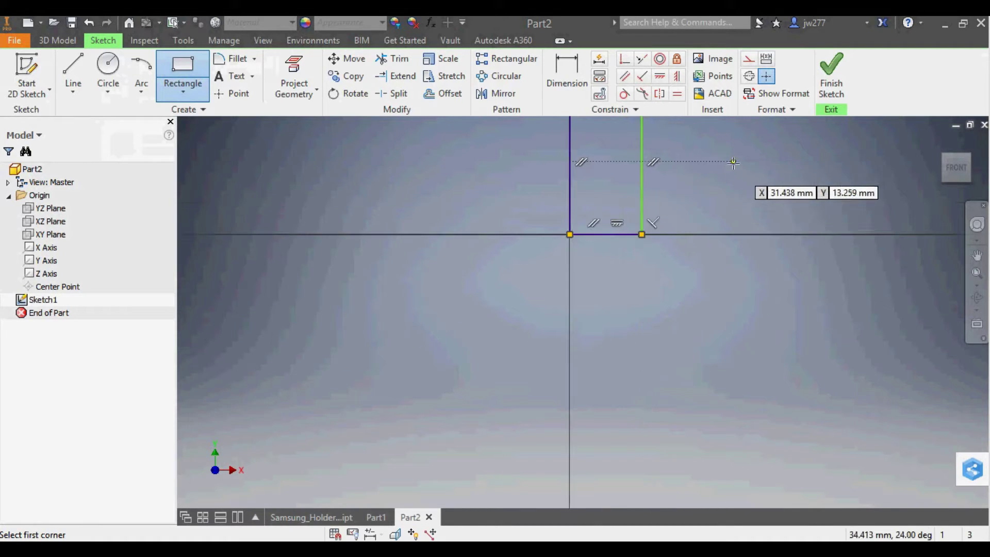
scroll(681, 266, "down", 2)
scroll(636, 248, "up", 3)
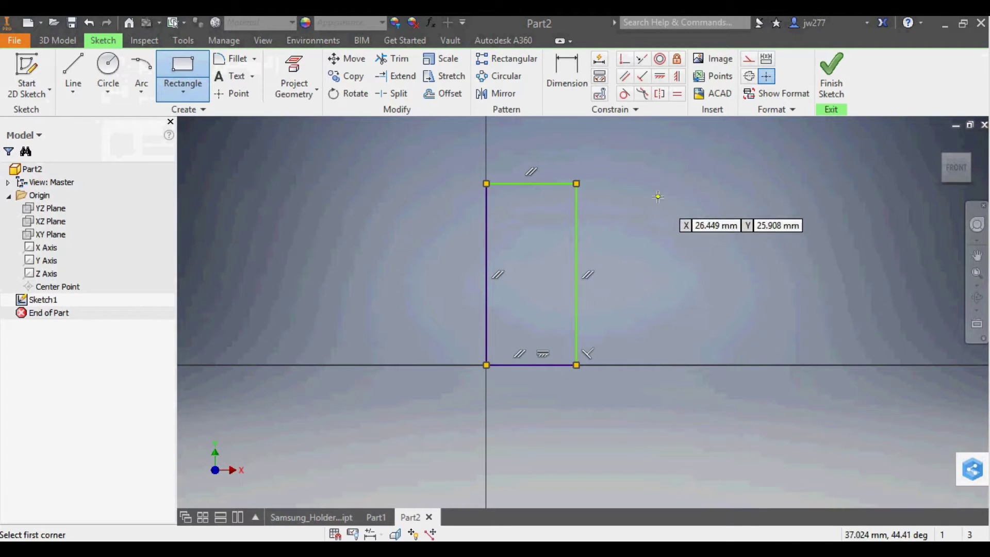
key("Escape")
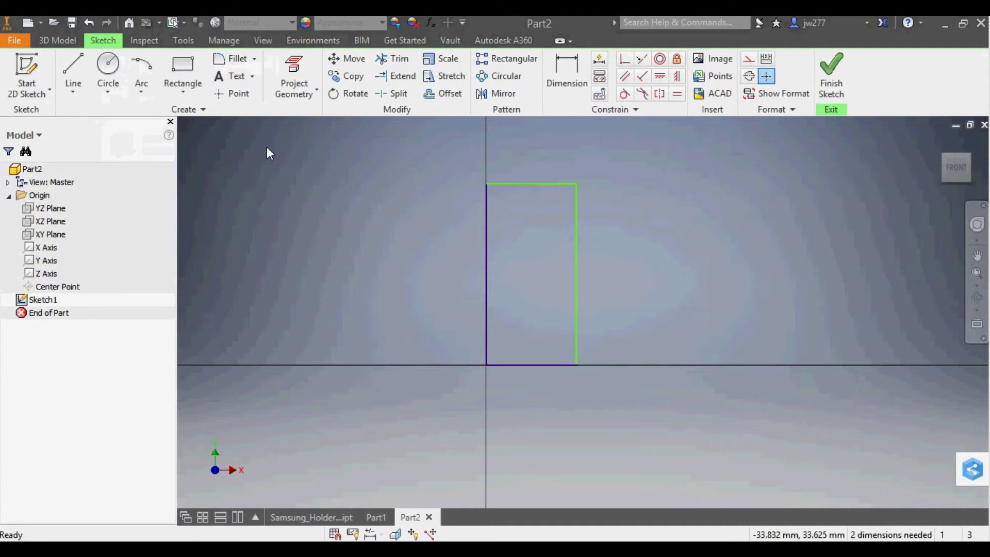
- Dimension the rectangle's top edge and set its width to 17 mm
right_click(379, 175)
left_click(365, 191)
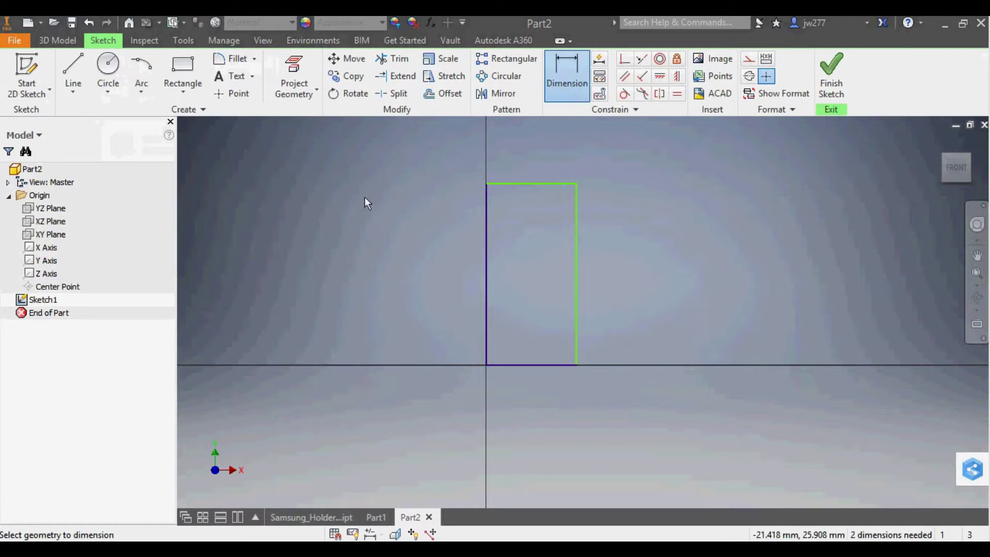
left_click(525, 184)
left_click(524, 151)
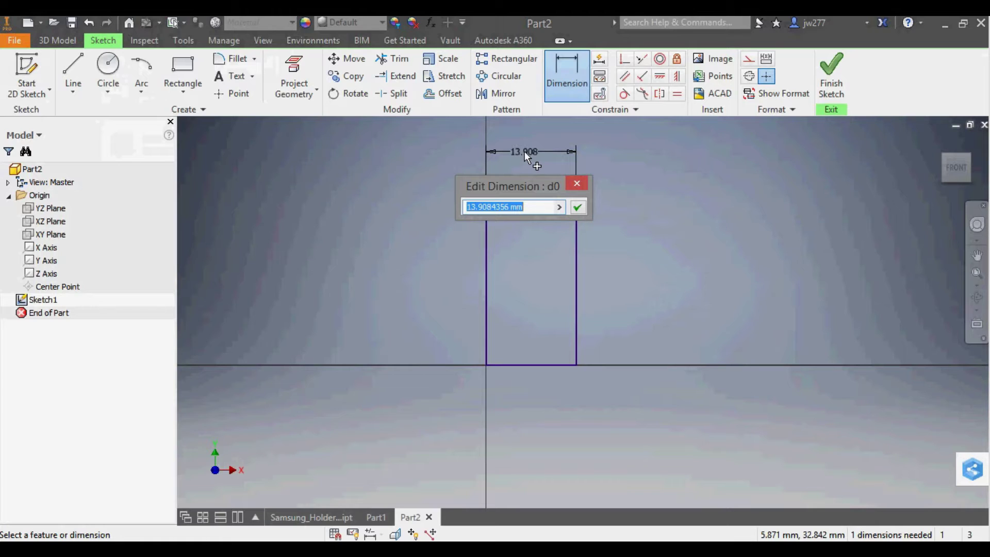
type("17")
key("Return")
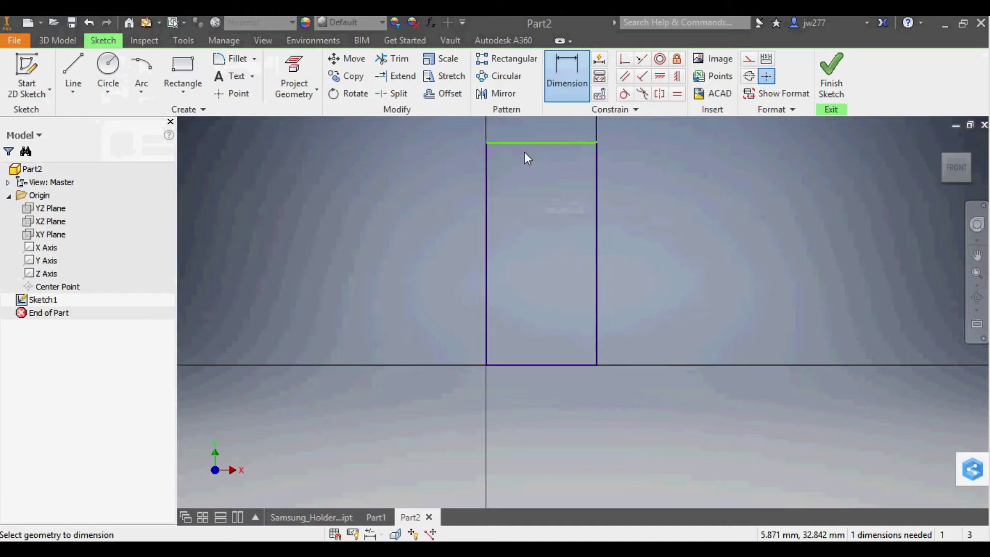
- Dimension the rectangle's right edge and set its height to 105 mm
left_click(595, 200)
left_click(642, 245)
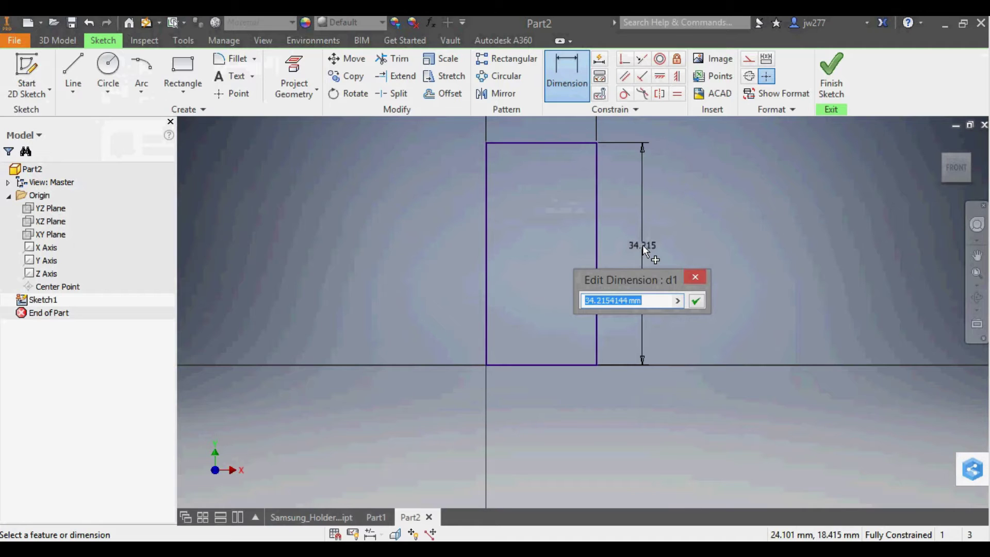
type("105")
key("Return")
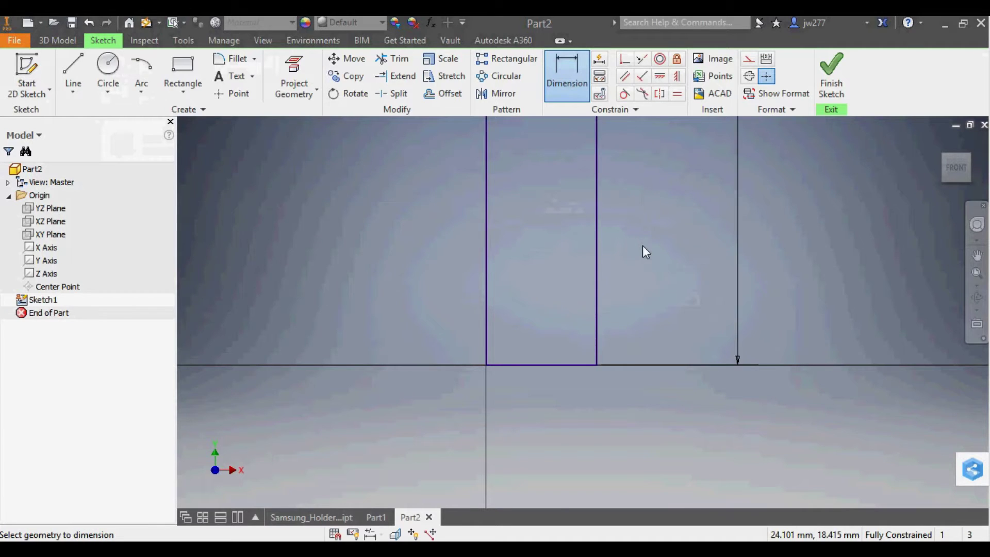
scroll(600, 343, "up", 3)
scroll(601, 351, "up", 3)
scroll(604, 282, "down", 2)
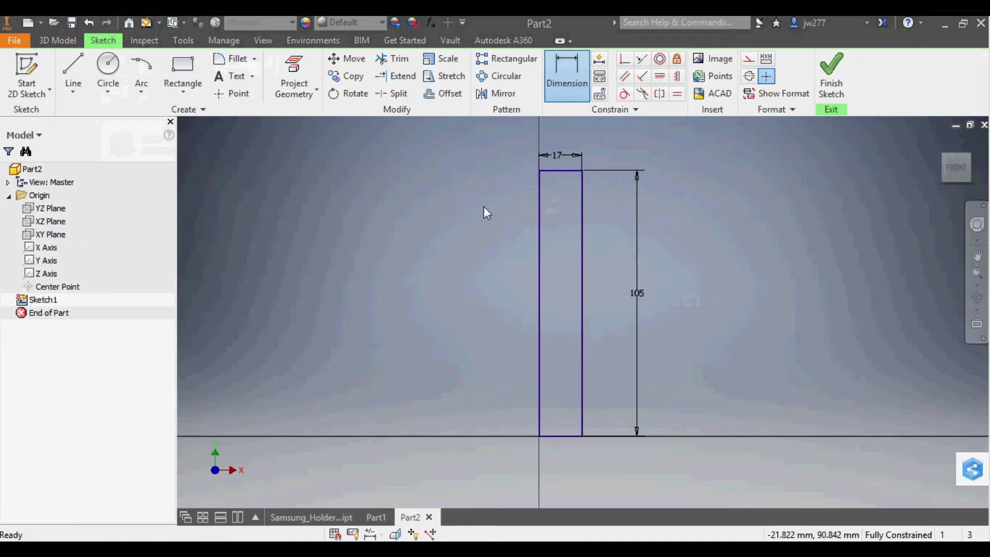
key("Escape")
- Draw two horizontal lines across the rectangle, extending past both sides, about 57 mm apart with the upper one about 12 mm below the top edge
right_click(472, 196)
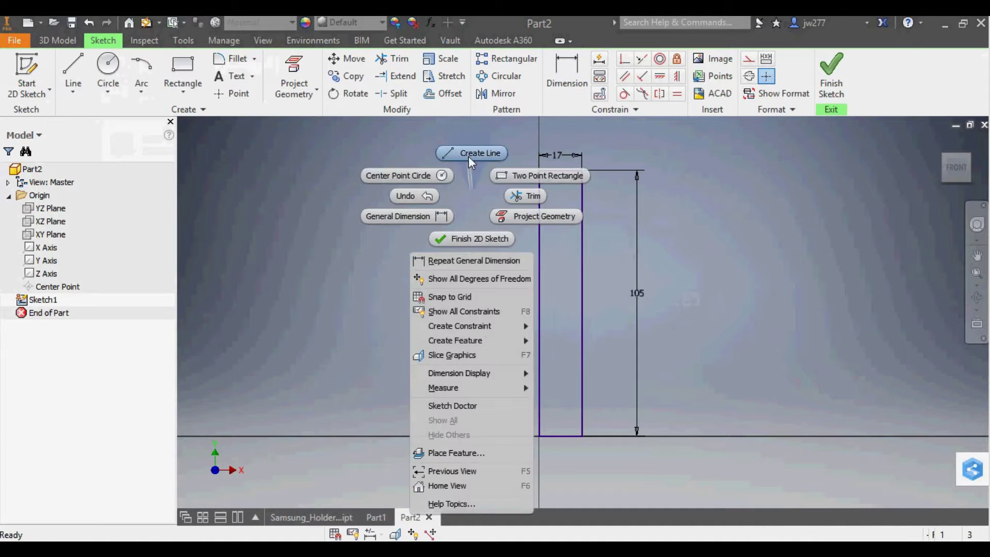
left_click(468, 156)
left_click(496, 199)
left_click(659, 199)
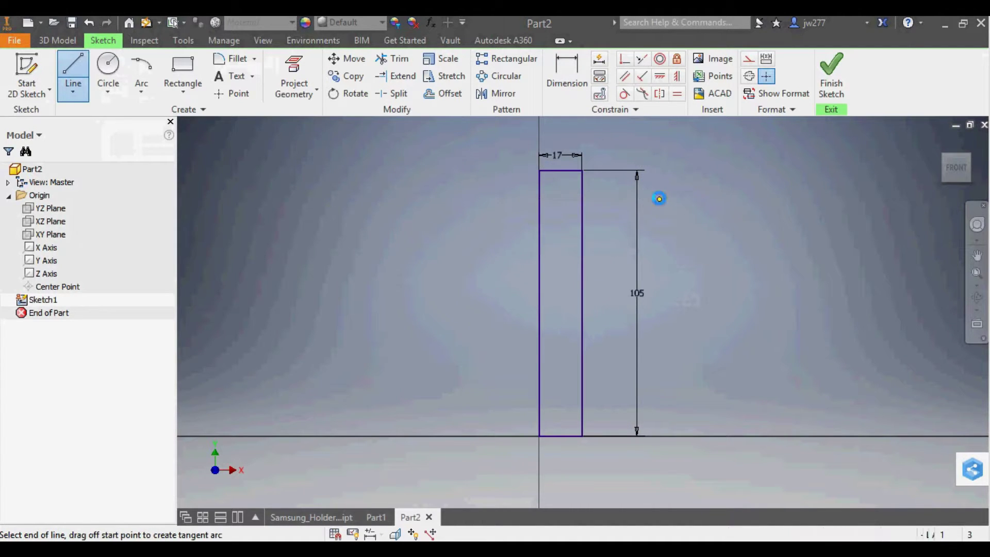
key("Escape")
right_click(483, 214)
left_click(490, 174)
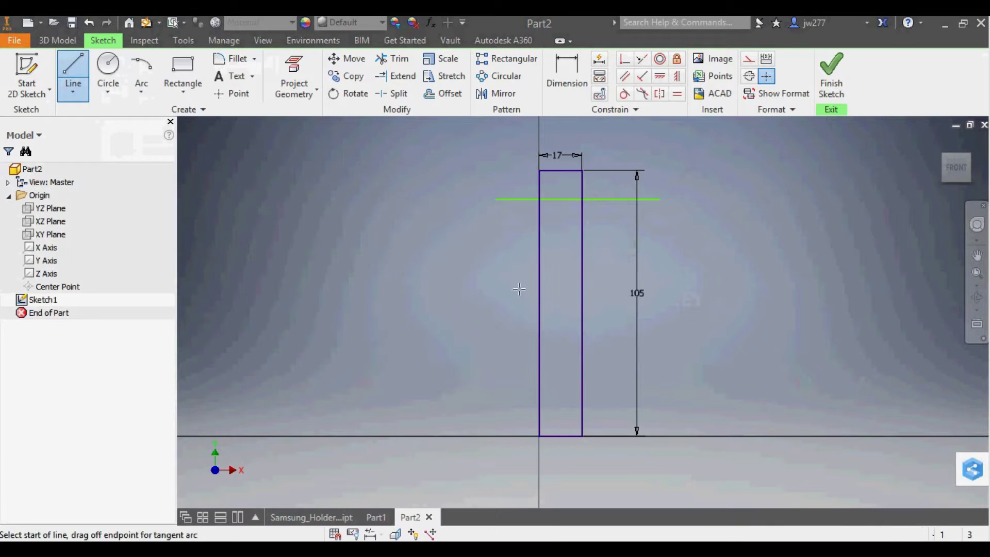
left_click(502, 342)
left_click(680, 341)
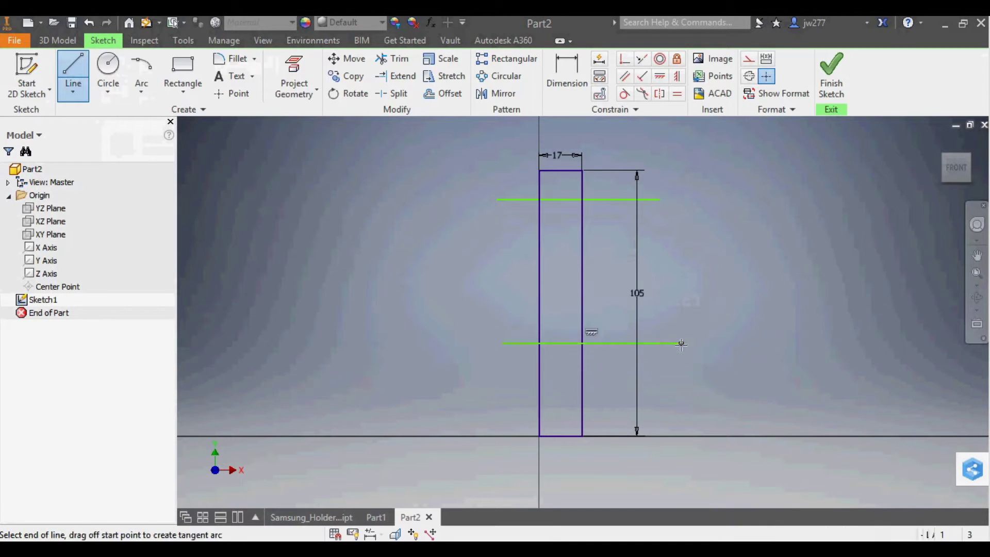
key("Escape")
- Draw two vertical lines inside the rectangle's width, crossing both horizontal lines, with the right one about 4 mm from the right edge
right_click(482, 228)
left_click(480, 181)
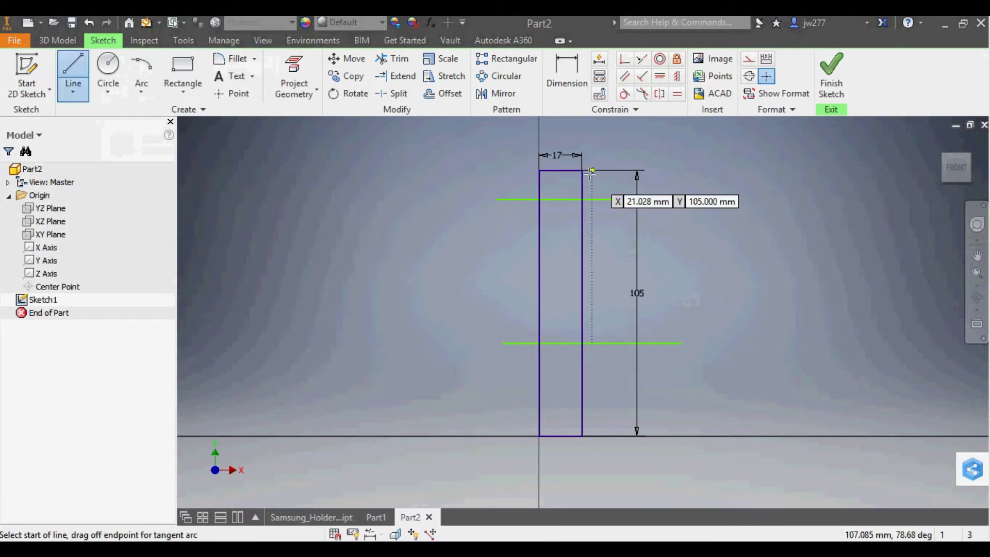
left_click(567, 228)
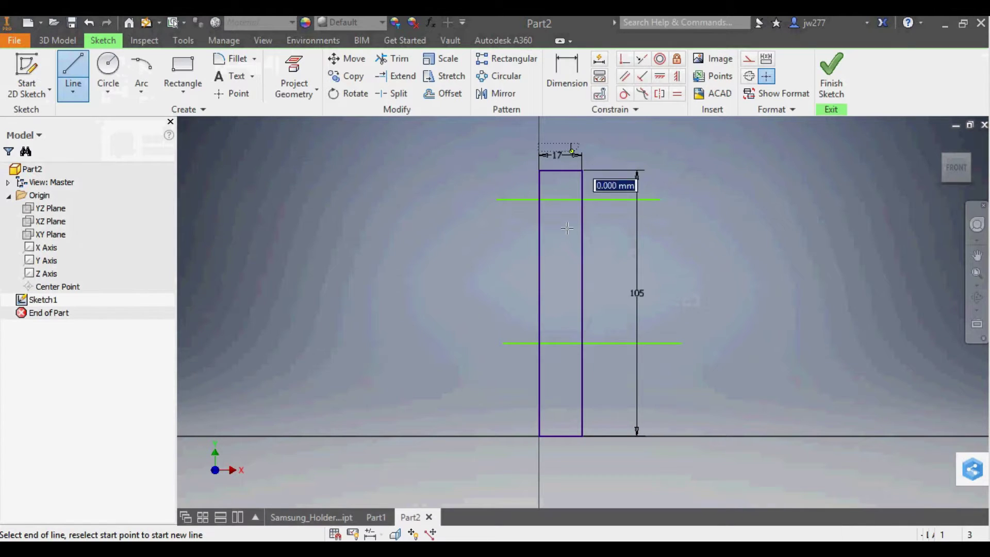
left_click(572, 385)
key("Escape")
right_click(474, 219)
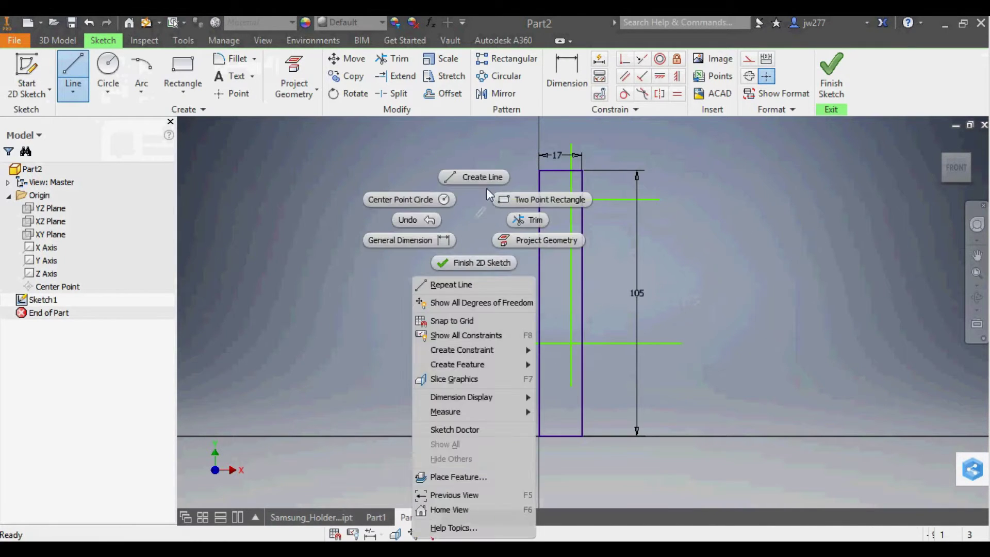
left_click(477, 175)
left_click(553, 145)
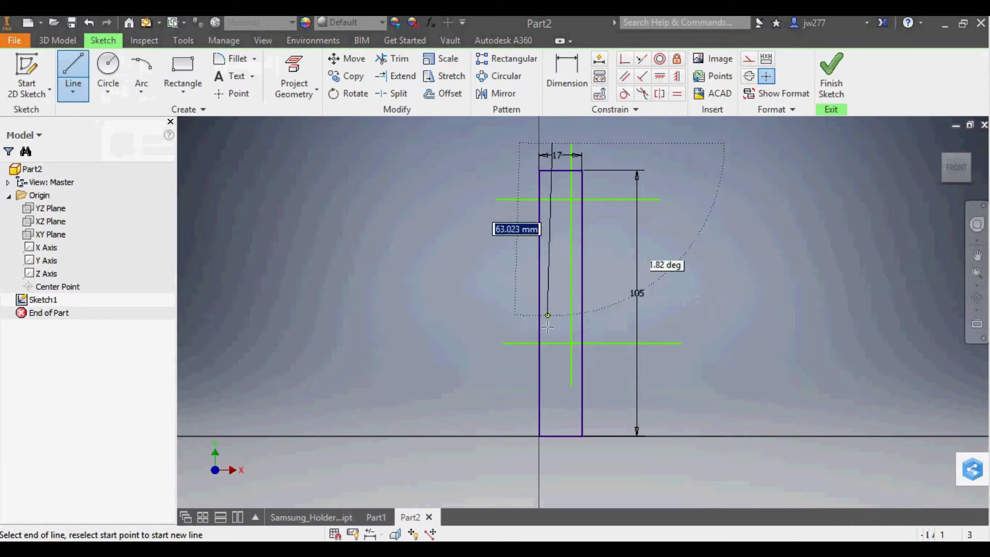
left_click(553, 383)
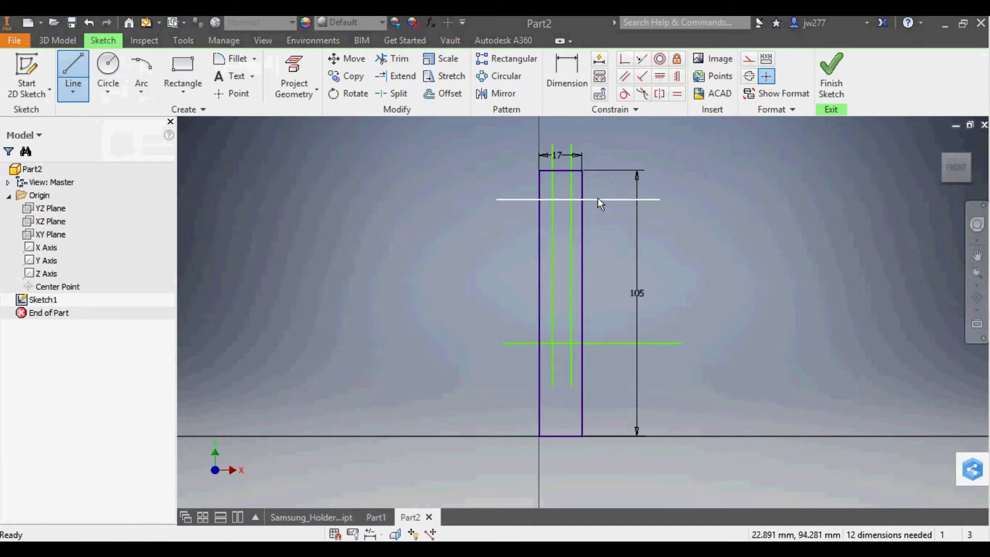
key("Escape")
- Convert the two horizontal and two vertical crossing lines to construction geometry
right_click(598, 162)
left_click(676, 171)
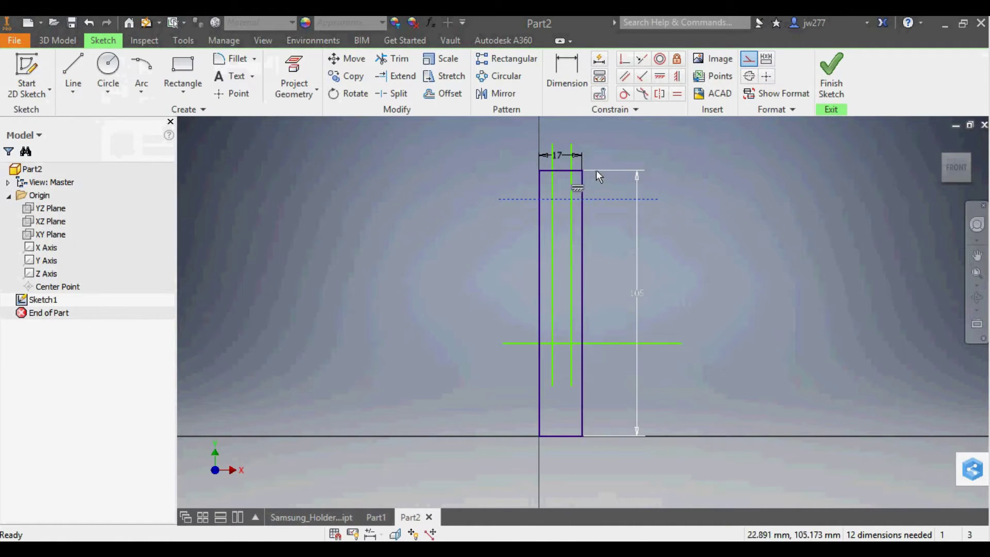
right_click(605, 147)
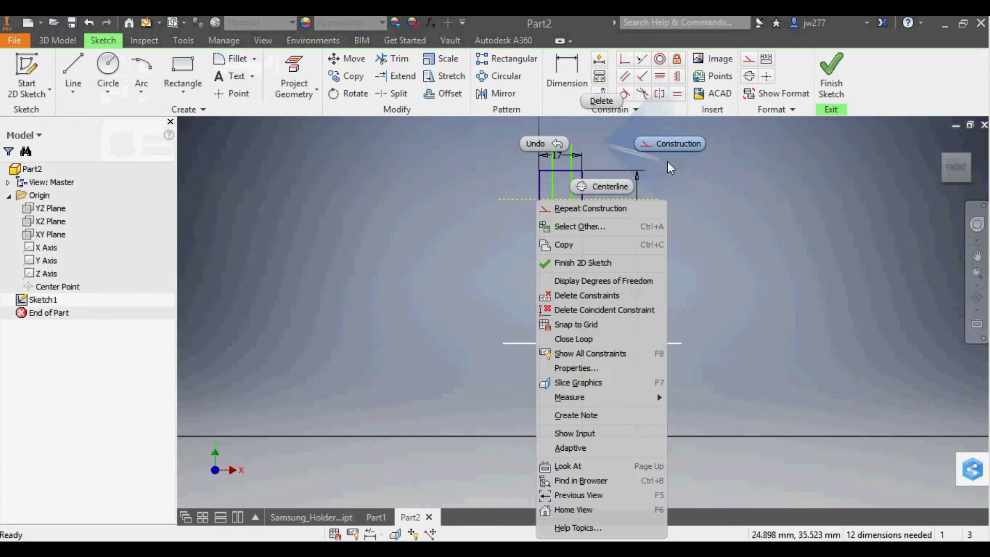
left_click(672, 142)
right_click(571, 183)
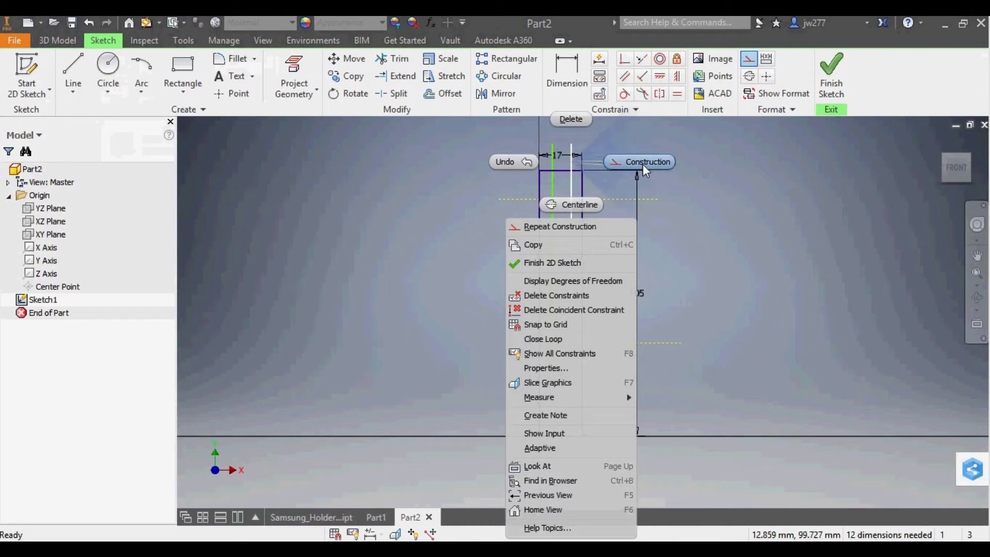
left_click(642, 164)
right_click(554, 189)
left_click(629, 161)
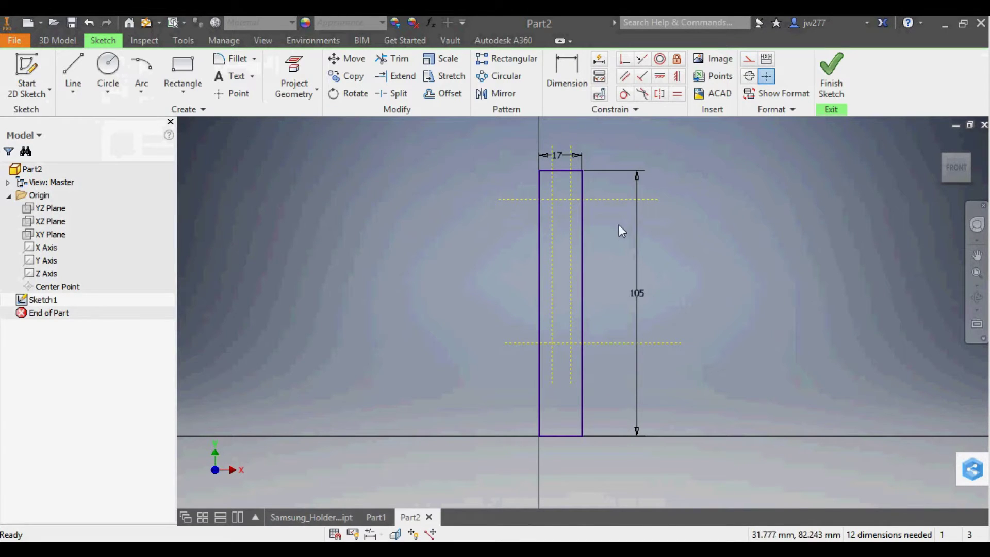
- Dimension the distance between the two horizontal construction lines and set it to 78 mm
right_click(500, 242)
left_click(469, 242)
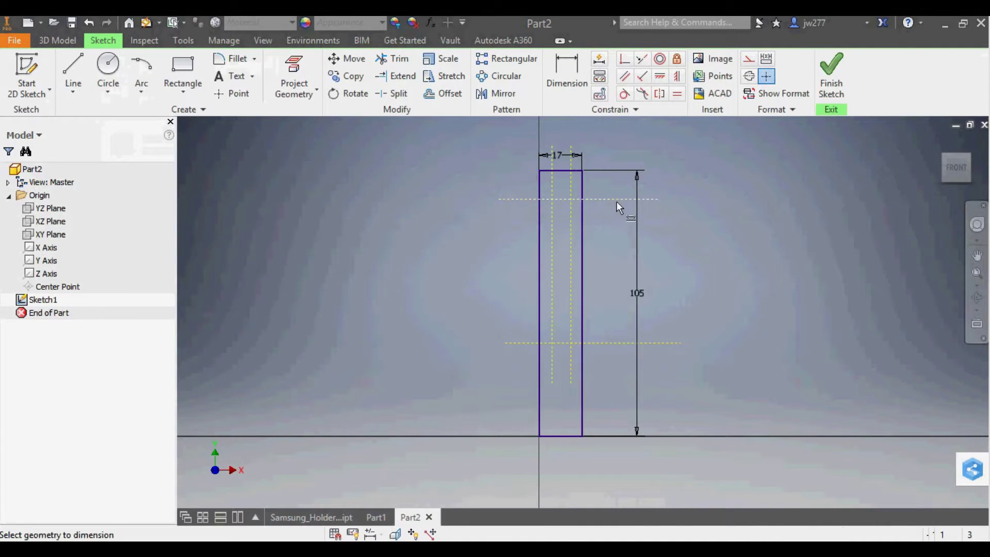
left_click(617, 199)
left_click(611, 343)
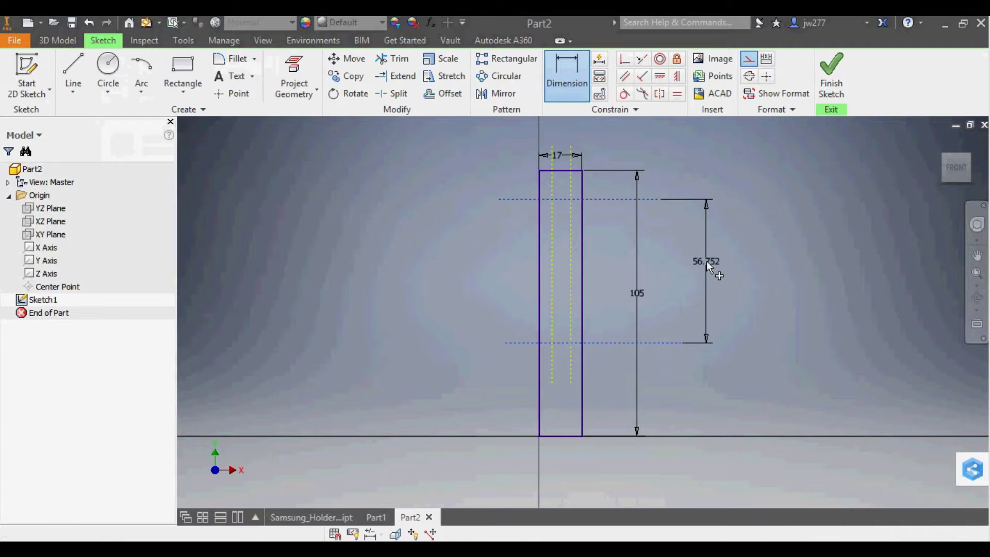
left_click(707, 261)
type("78")
key("Return")
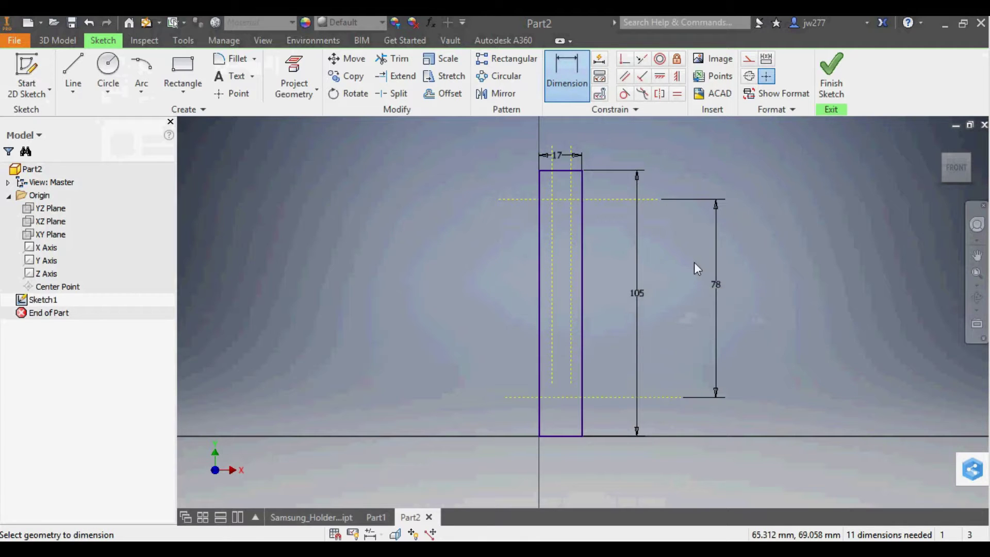
- Dimension the upper construction line from the rectangle's top edge and set the offset to 2 mm
left_click(577, 171)
left_click(605, 198)
left_click(671, 178)
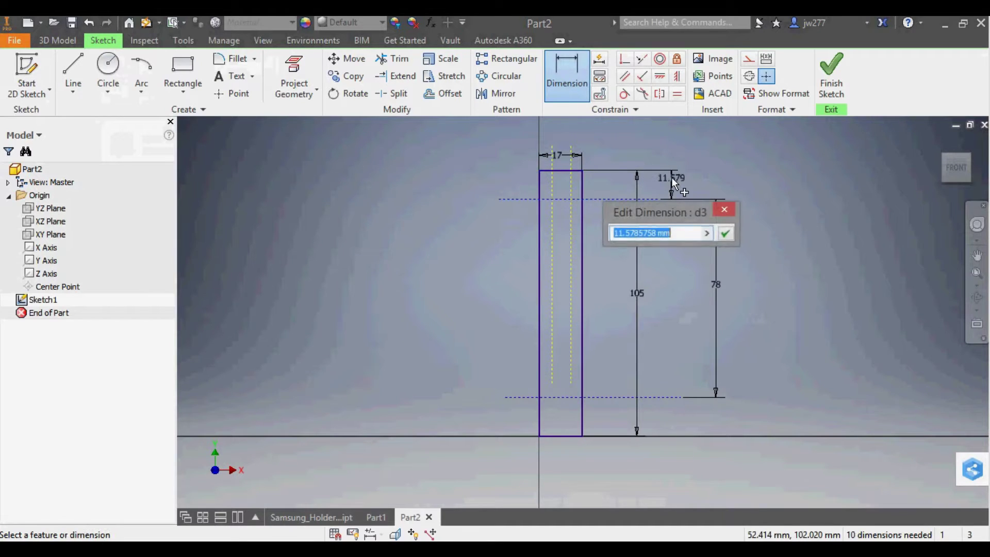
type("2")
key("Return")
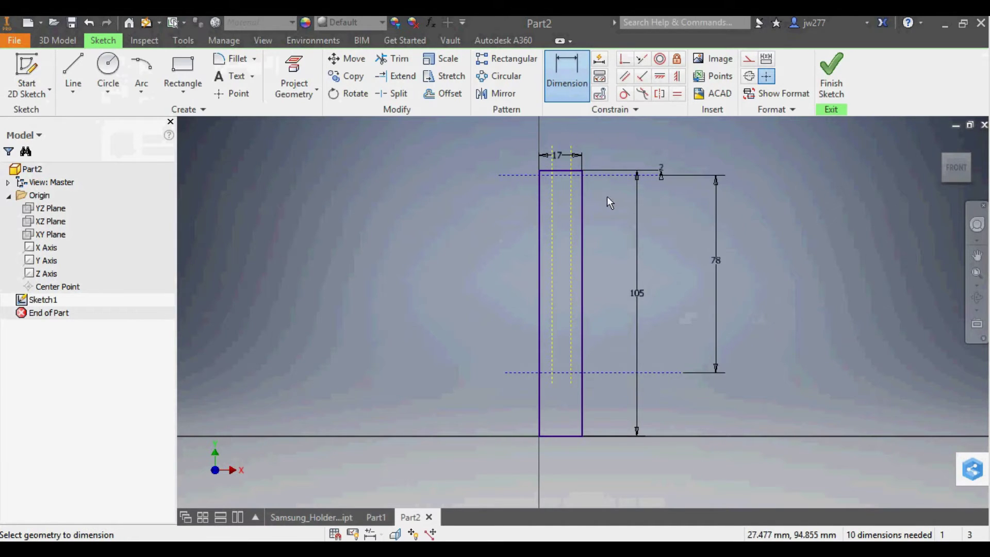
- Dimension the right vertical construction line from the rectangle's right edge and set the offset to 3 mm
scroll(580, 194, "down", 3)
left_click(580, 194)
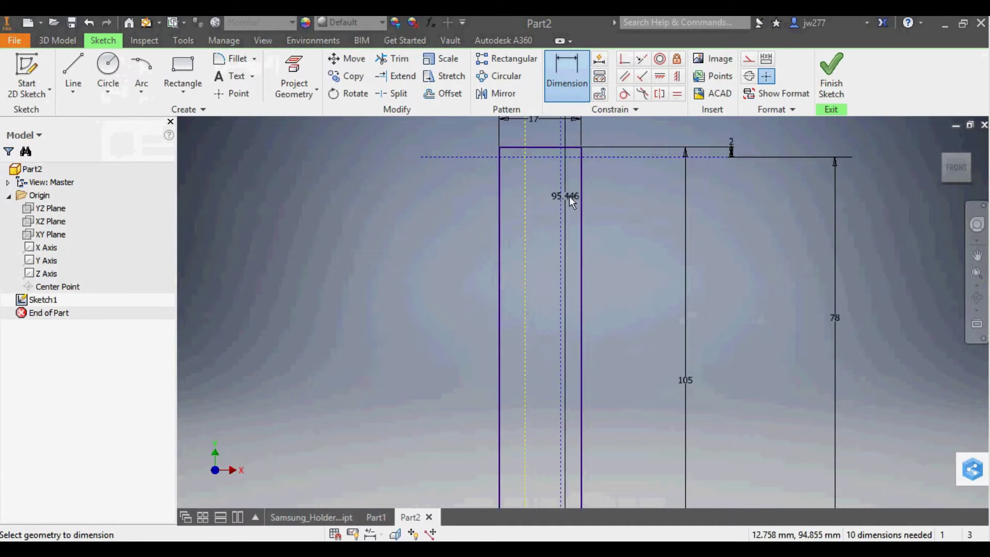
scroll(579, 212, "down", 2)
scroll(579, 213, "up", 4)
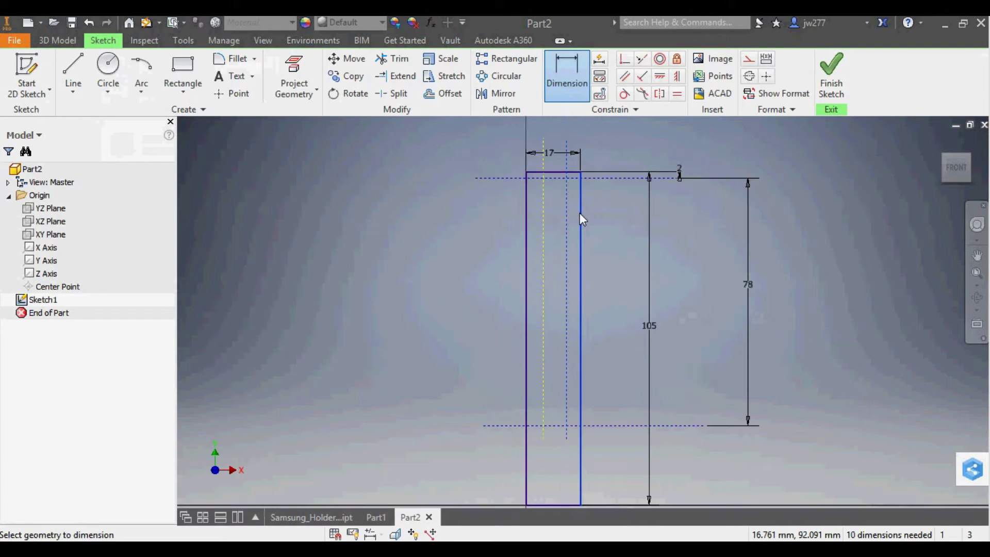
left_click(606, 141)
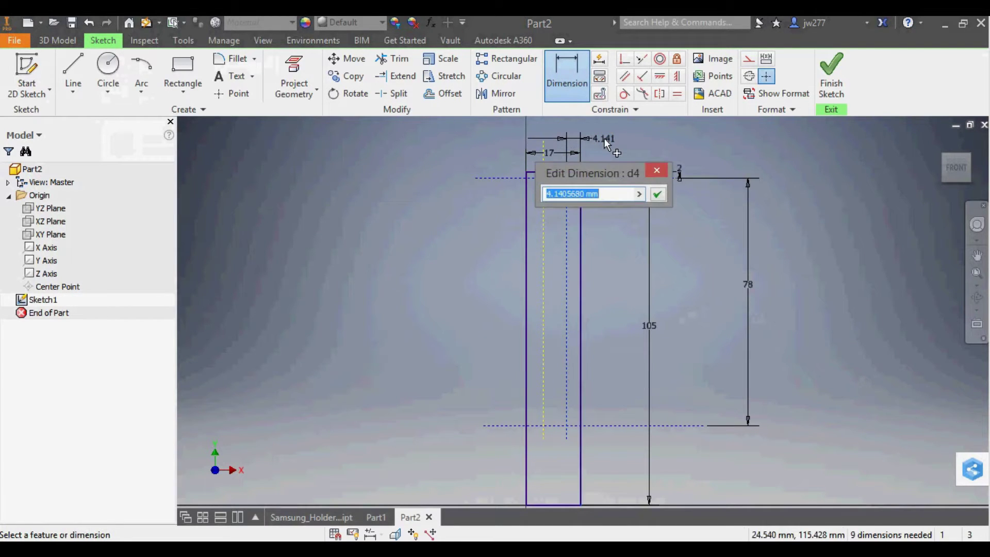
type("3")
key("Return")
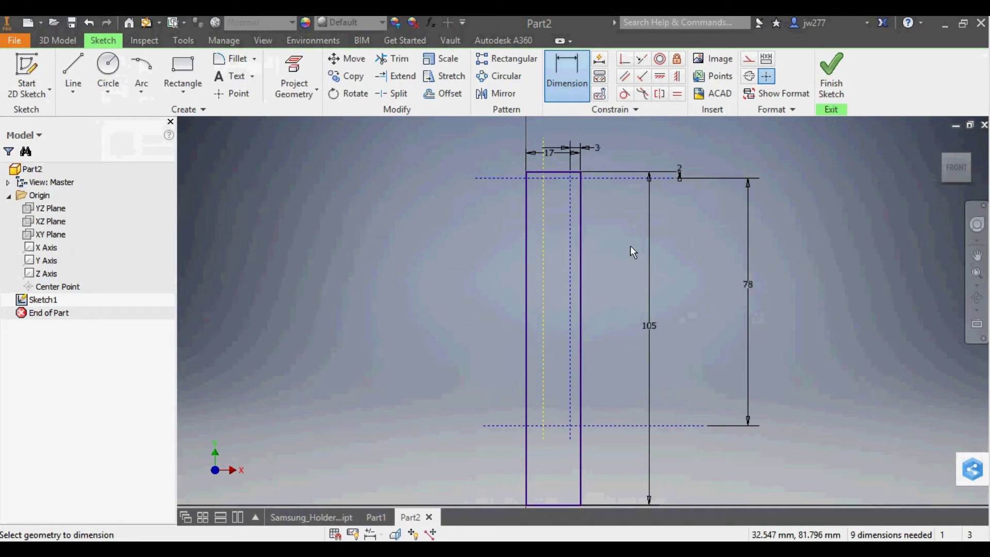
- Dimension the distance between the two vertical construction lines and set it to 6.5 mm
left_click(542, 242)
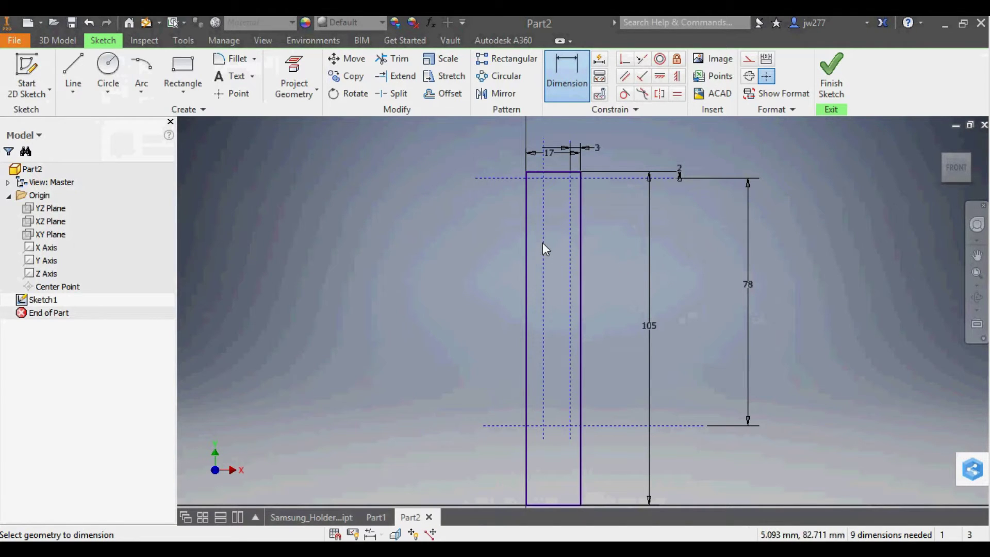
left_click(569, 209)
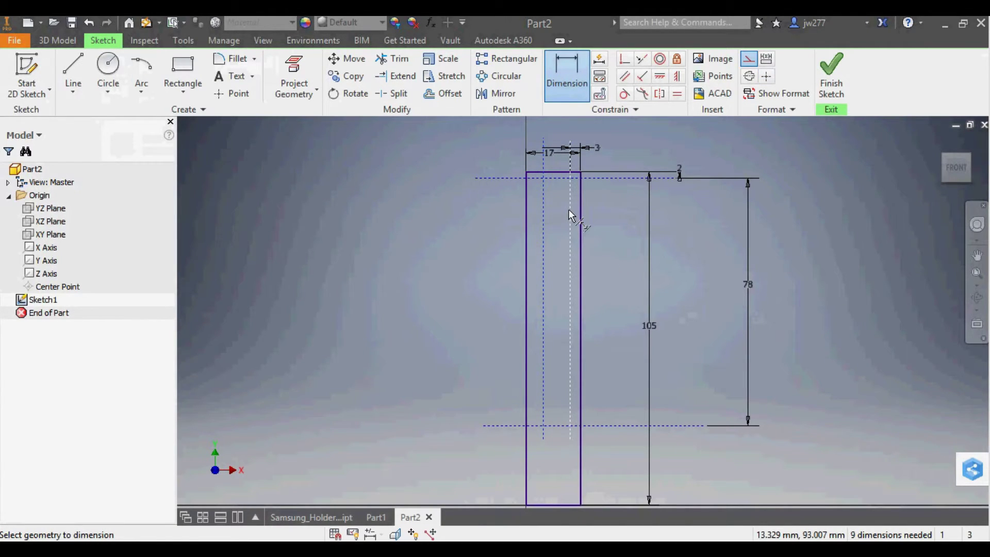
left_click(561, 129)
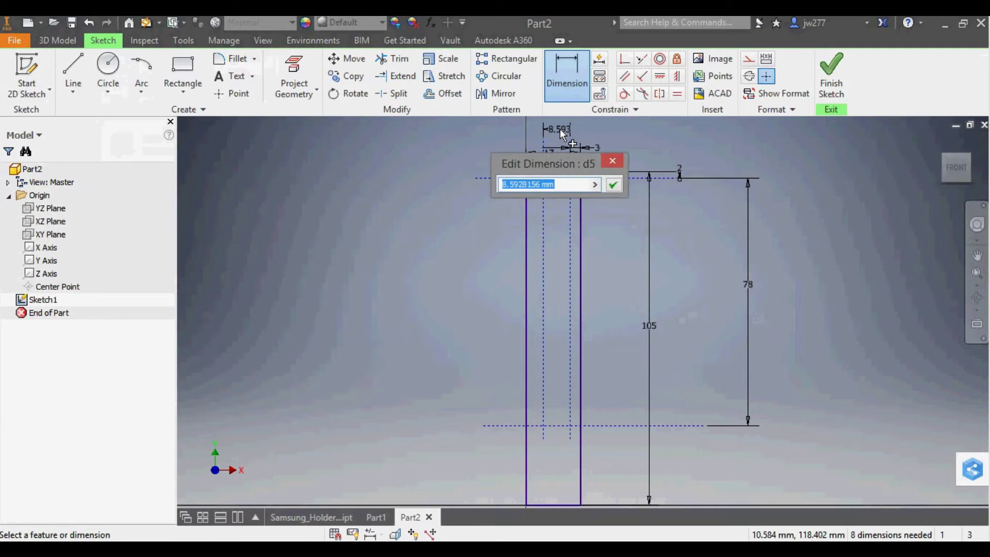
type("6.5")
key("Return")
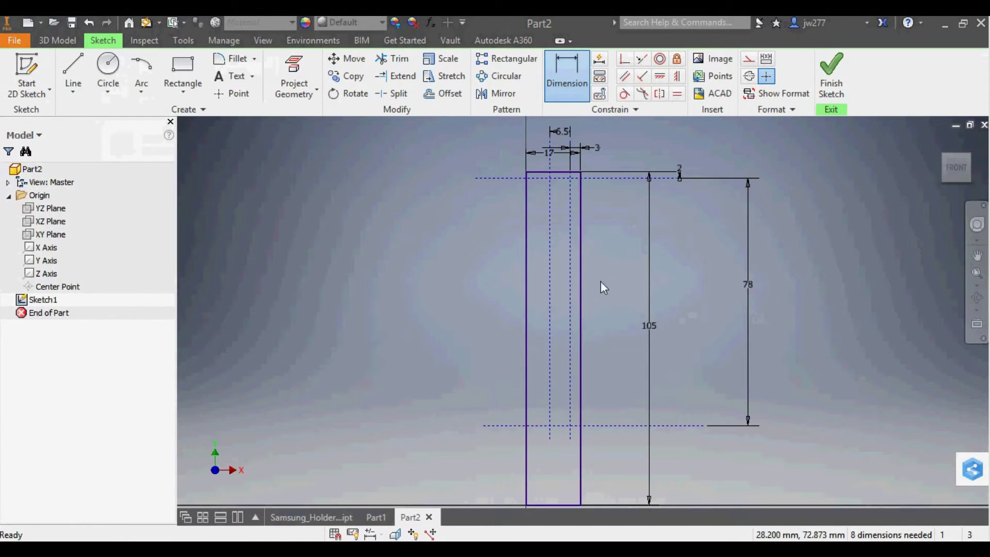
key("Escape")
- Place a sketch point on the right vertical construction line, slightly below the upper horizontal construction line
scroll(586, 159, "down", 5)
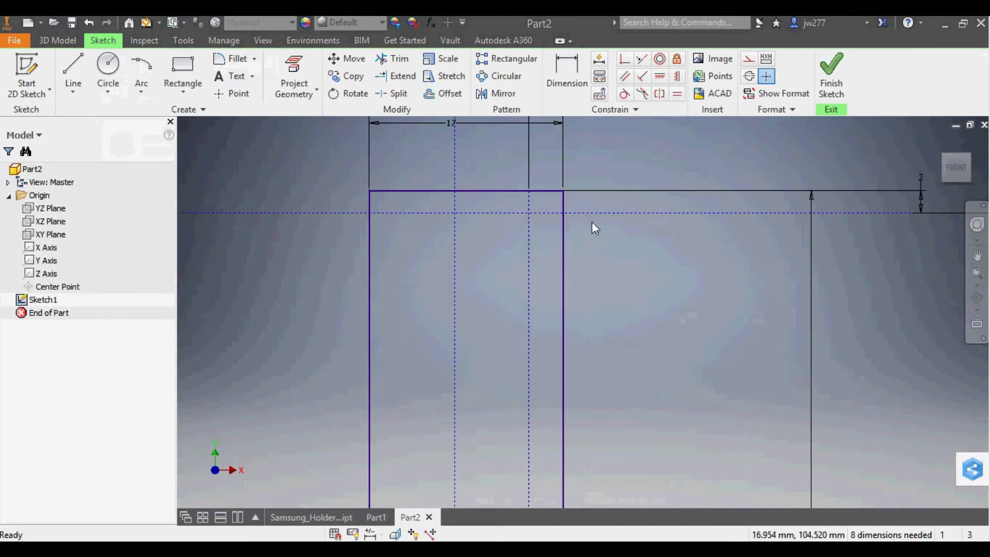
left_click(231, 93)
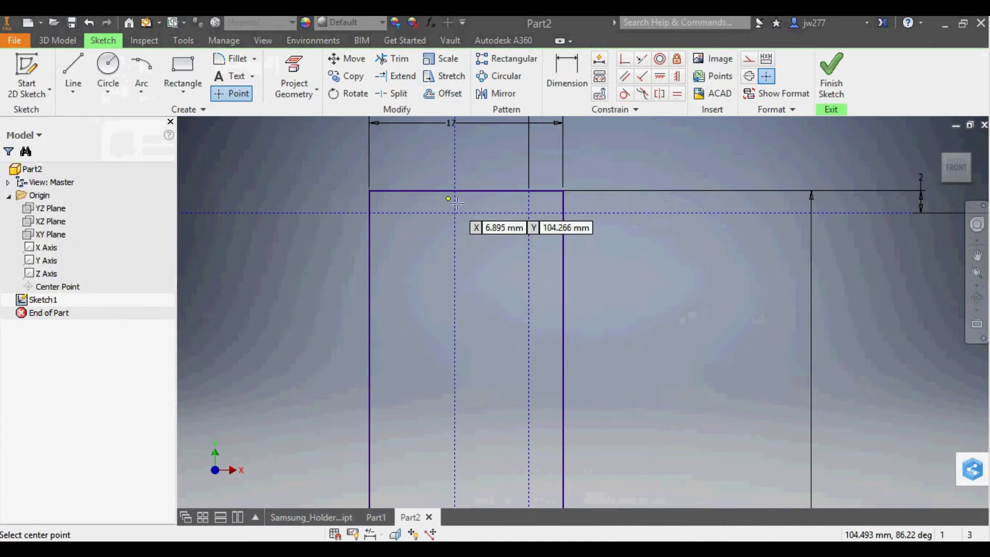
left_click(527, 244)
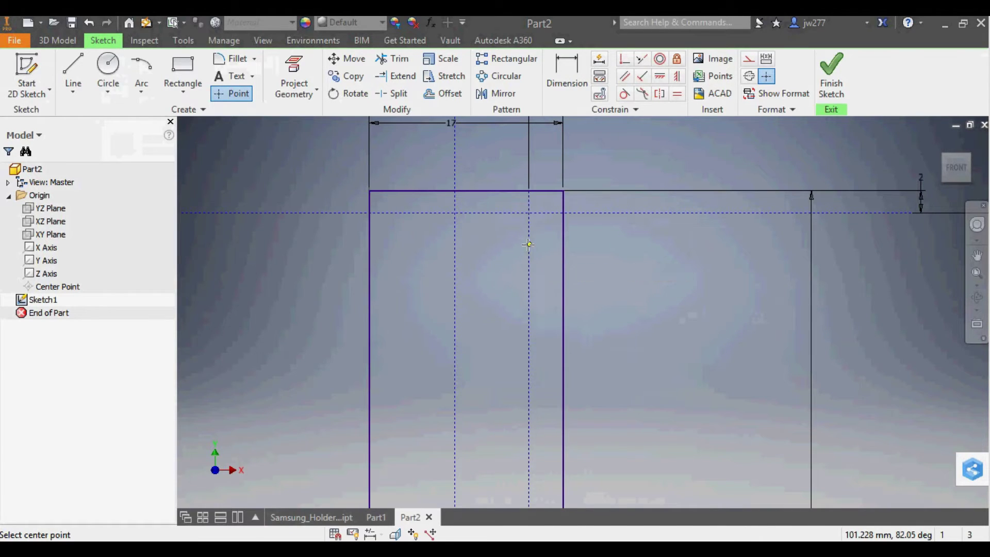
key("Escape")
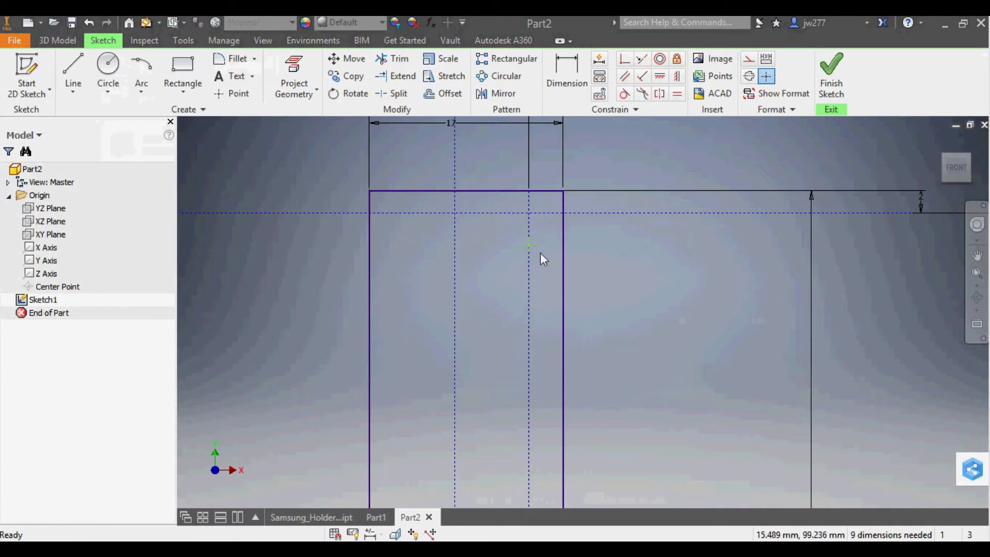
- Dimension the sketch point from the upper horizontal construction line with an offset of 2 mm
right_click(666, 255)
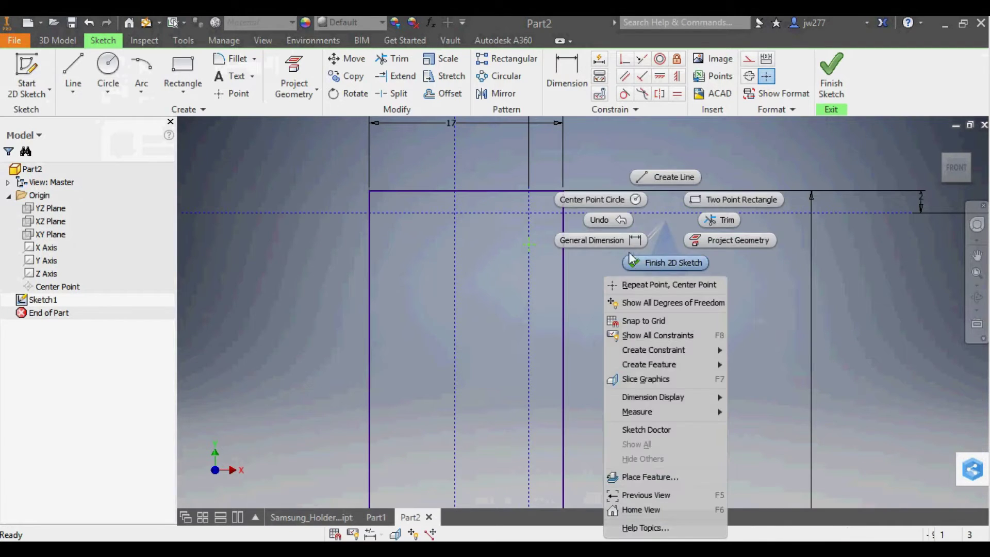
left_click(601, 242)
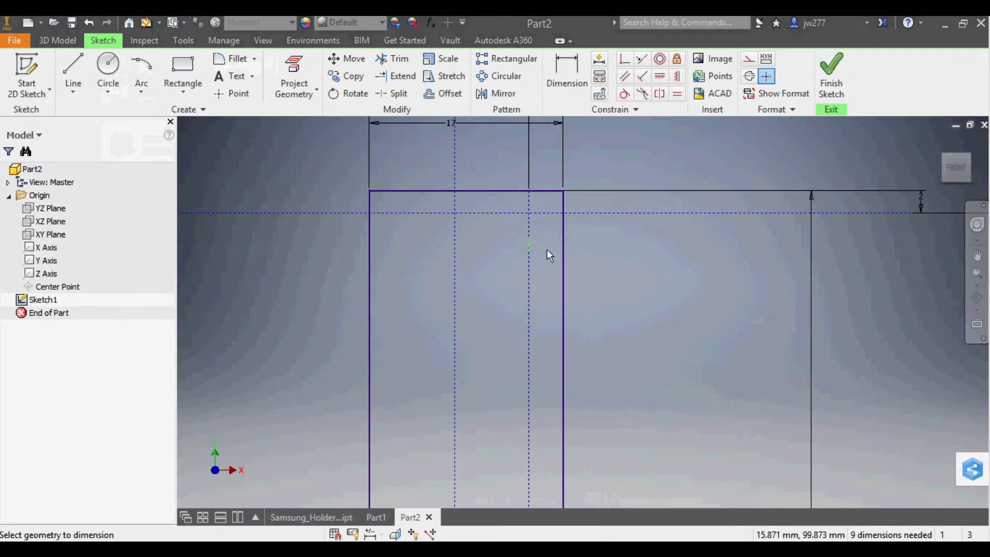
left_click(546, 212)
left_click(602, 228)
key("Return")
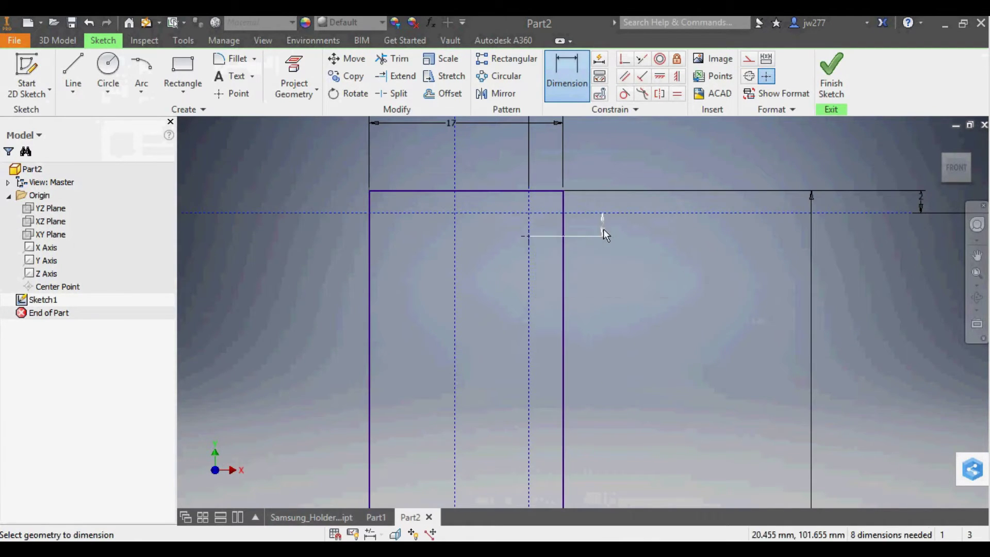
key("Escape")
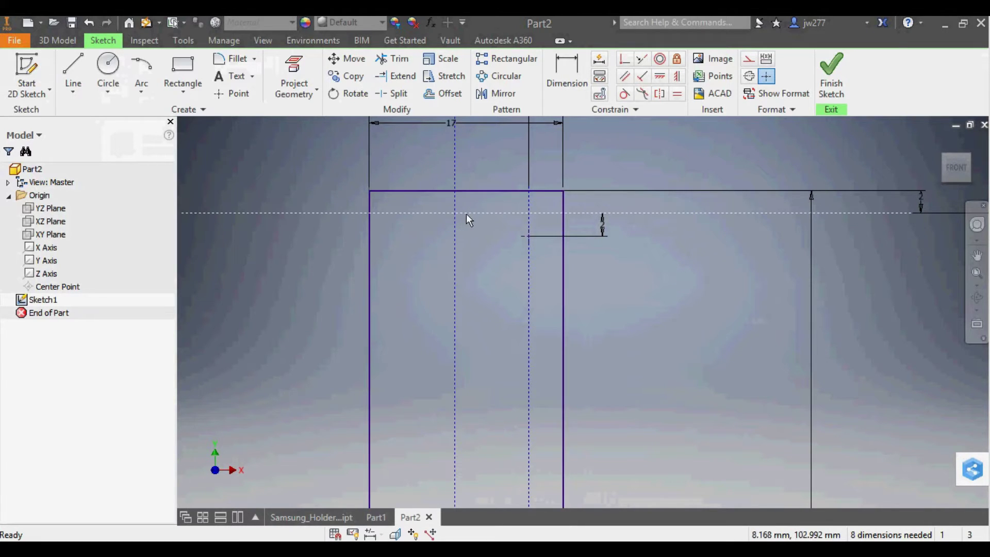
- Shorten the upper construction line to end at the left vertical construction line, and move the point's 2 mm dimension to the rectangle's right side
left_click(145, 87)
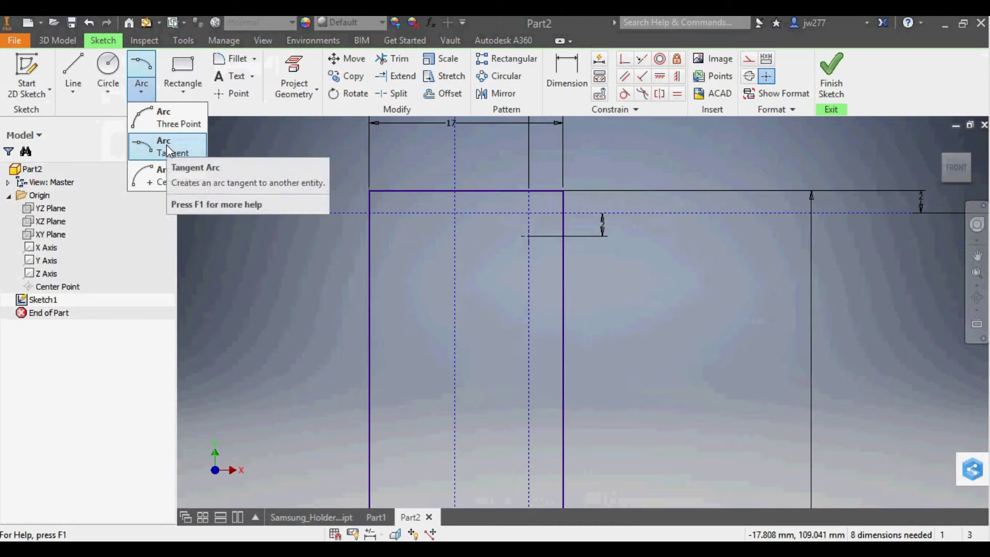
key("Escape")
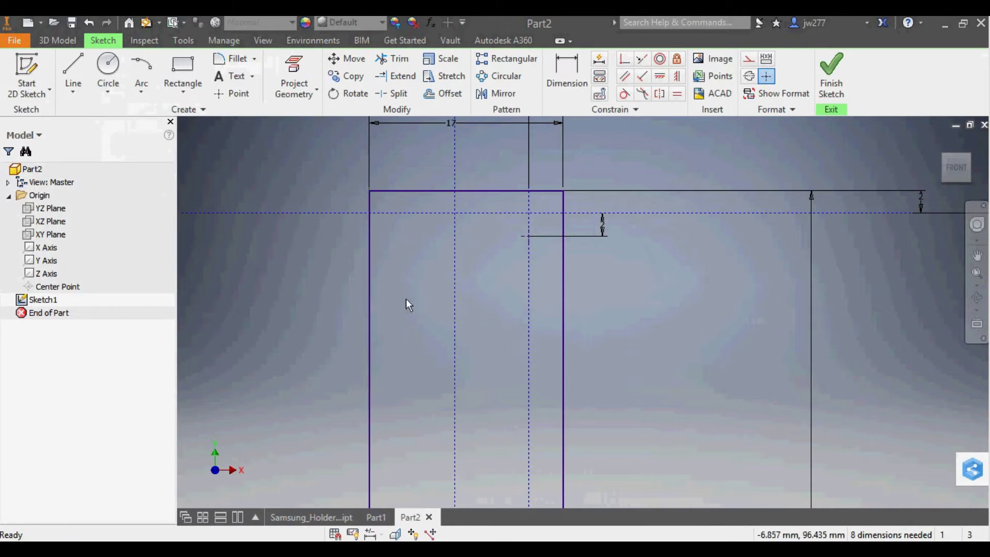
scroll(587, 313, "down", 3)
scroll(596, 323, "up", 3)
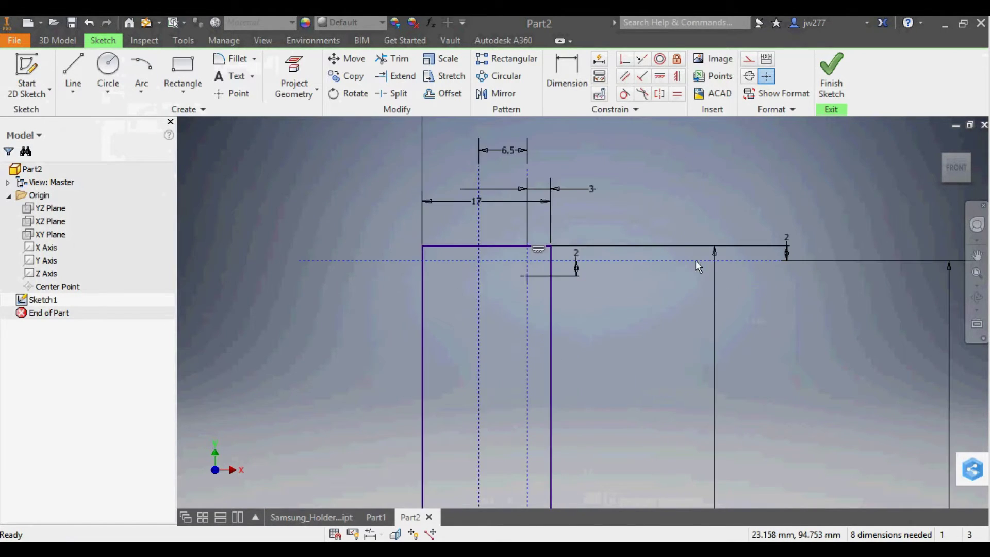
left_click_drag(781, 260, 480, 259)
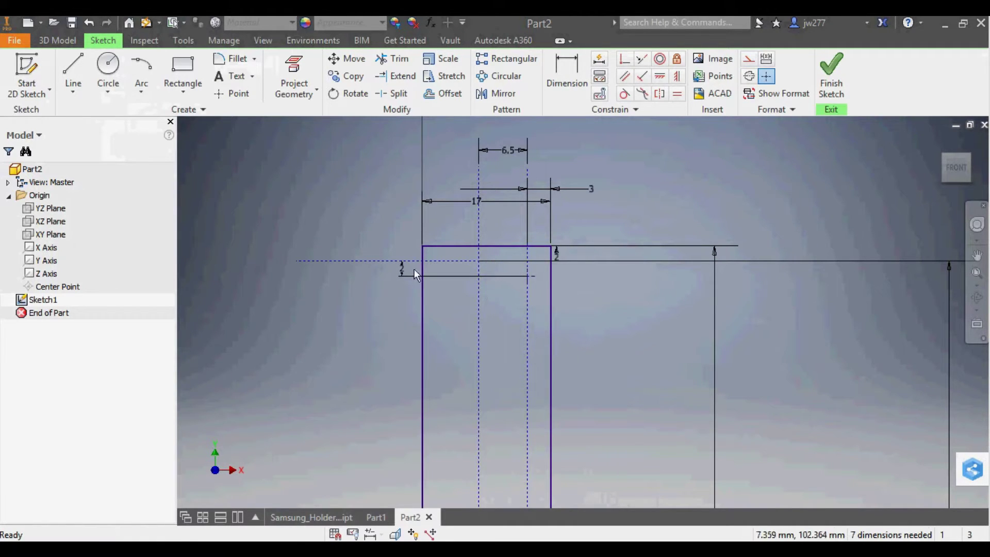
mouse_move(400, 268)
left_mouse_down()
mouse_move(610, 282)
mouse_move(524, 281)
left_mouse_up()
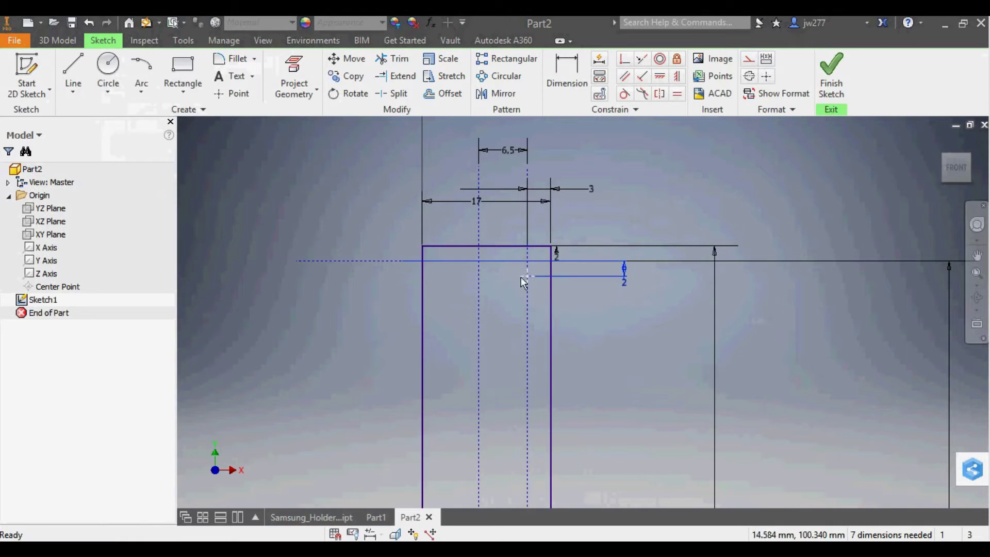
- Draw a tangent arc from the upper construction line's end on the left vertical construction line to the sketch point
scroll(494, 250, "up", 4)
scroll(494, 251, "down", 3)
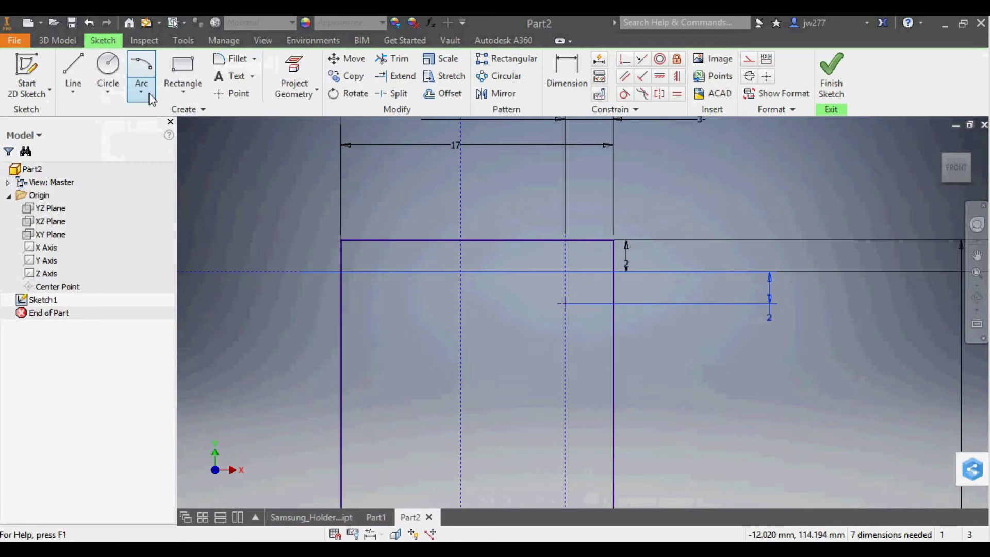
left_click(142, 72)
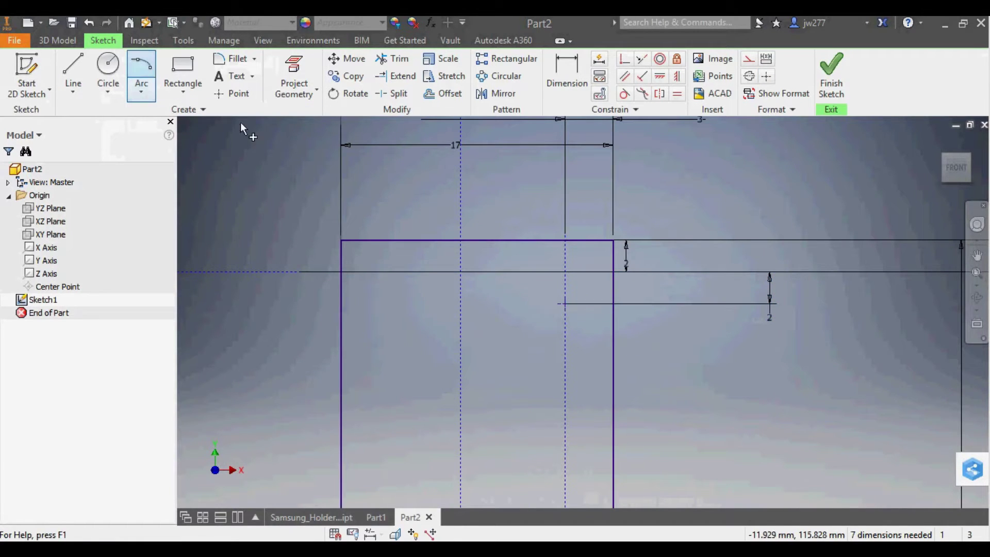
left_click(460, 272)
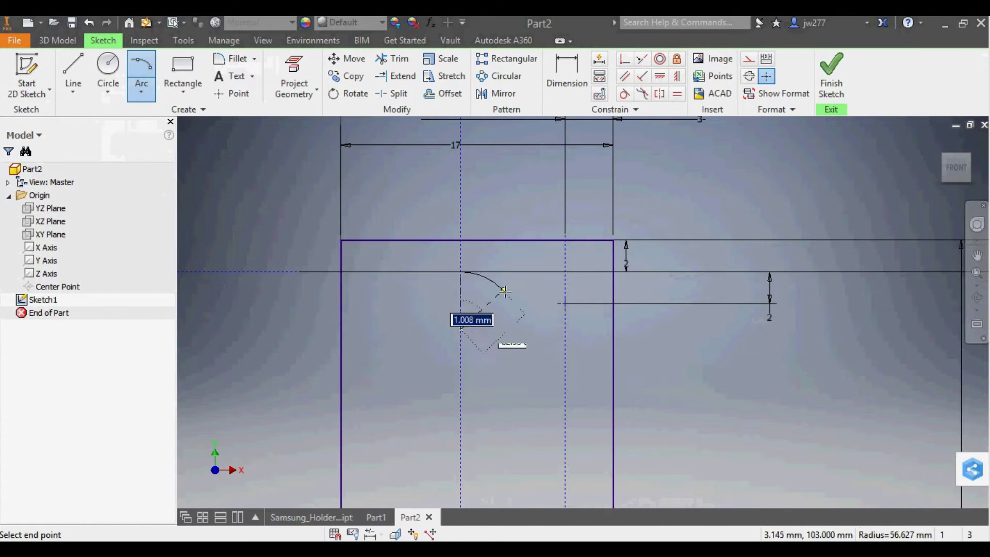
left_click(566, 303)
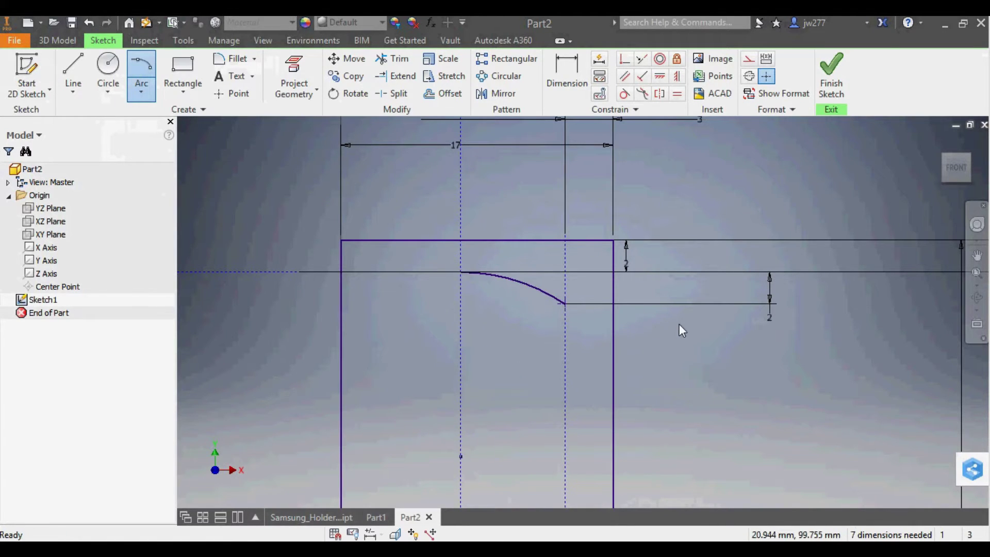
key("Escape")
- Mirror the arc about the left vertical construction line
scroll(680, 325, "down", 2)
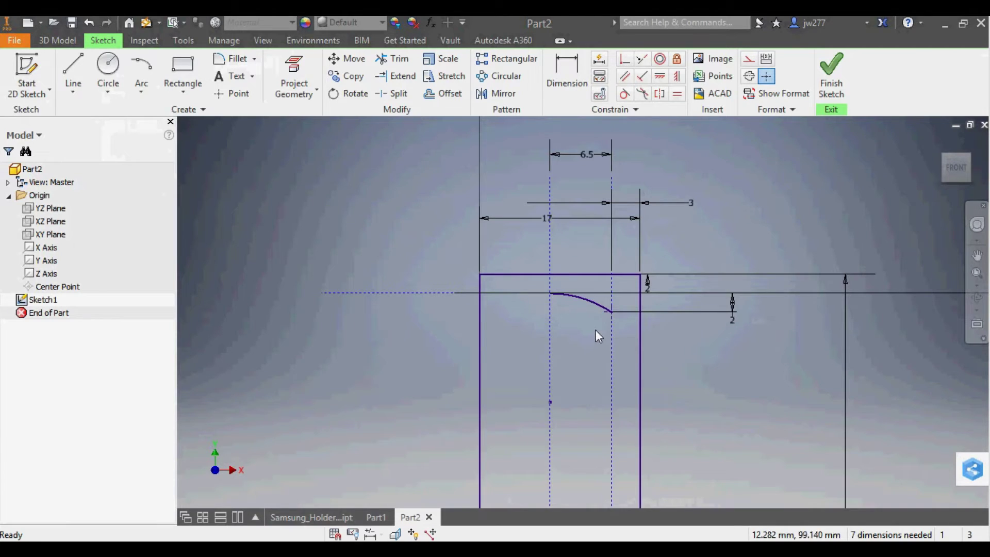
scroll(596, 330, "up", 2)
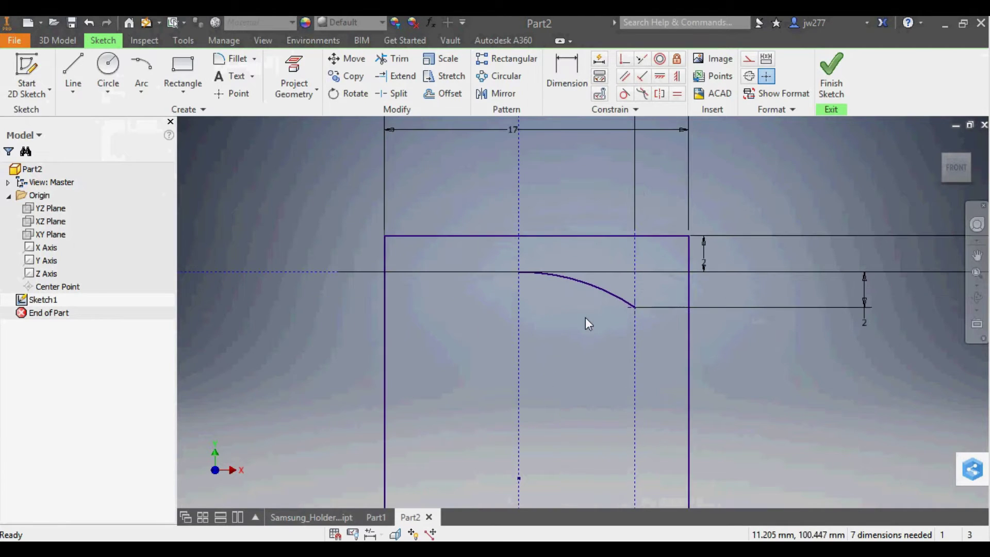
left_click(599, 289)
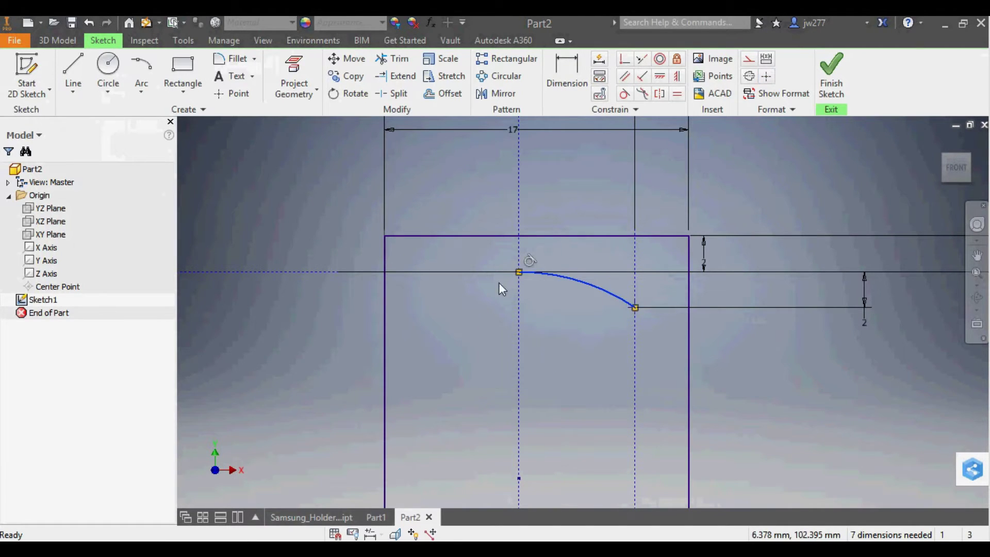
left_click(592, 313)
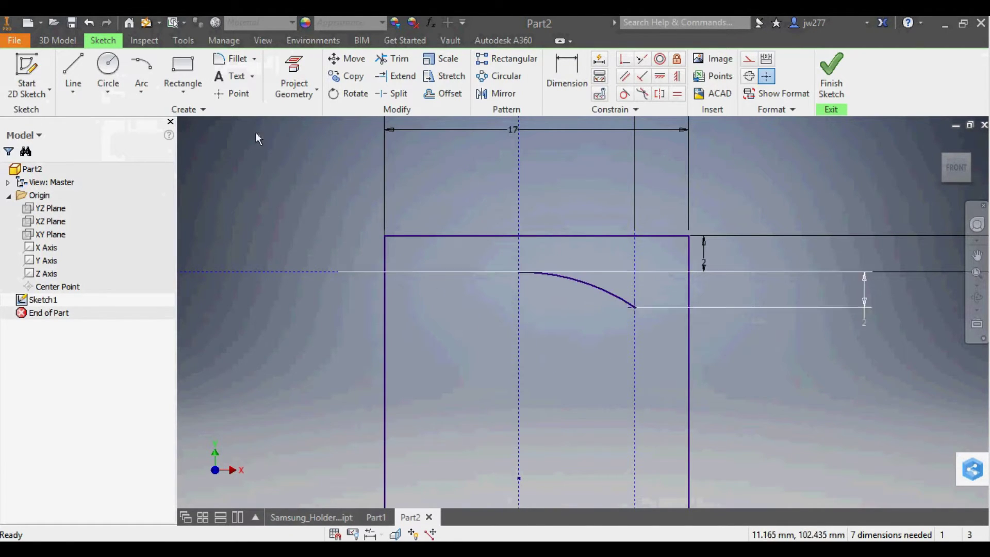
left_click(487, 95)
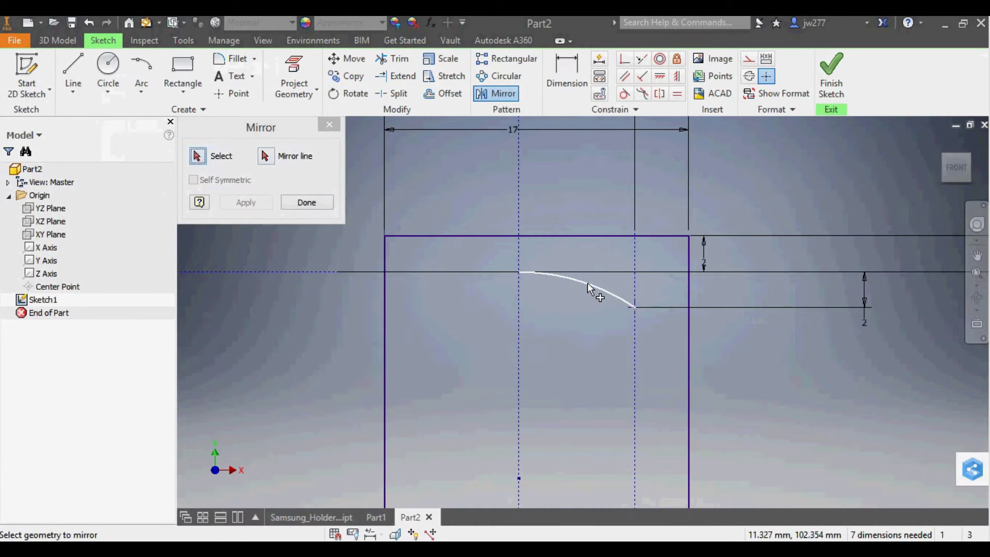
left_click(587, 284)
left_click(285, 157)
left_click(518, 316)
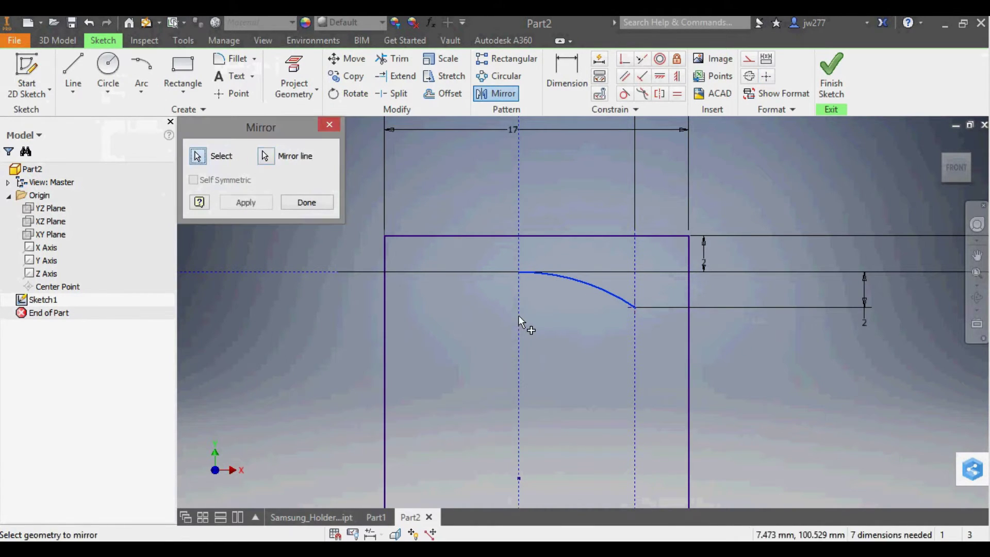
left_click(271, 206)
left_click(302, 206)
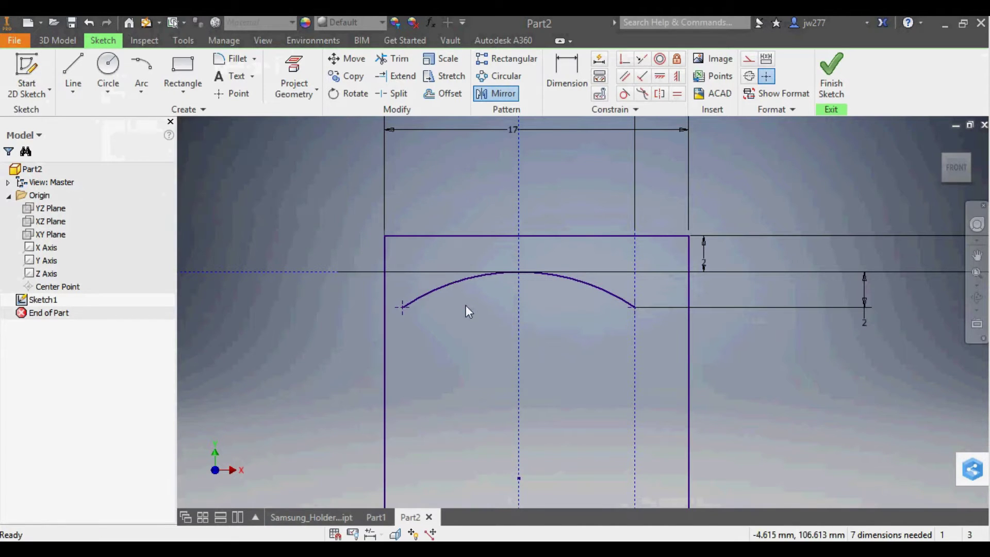
- Draw a short horizontal line from the mirrored arc's free end to the rectangle's left edge
left_click(81, 76)
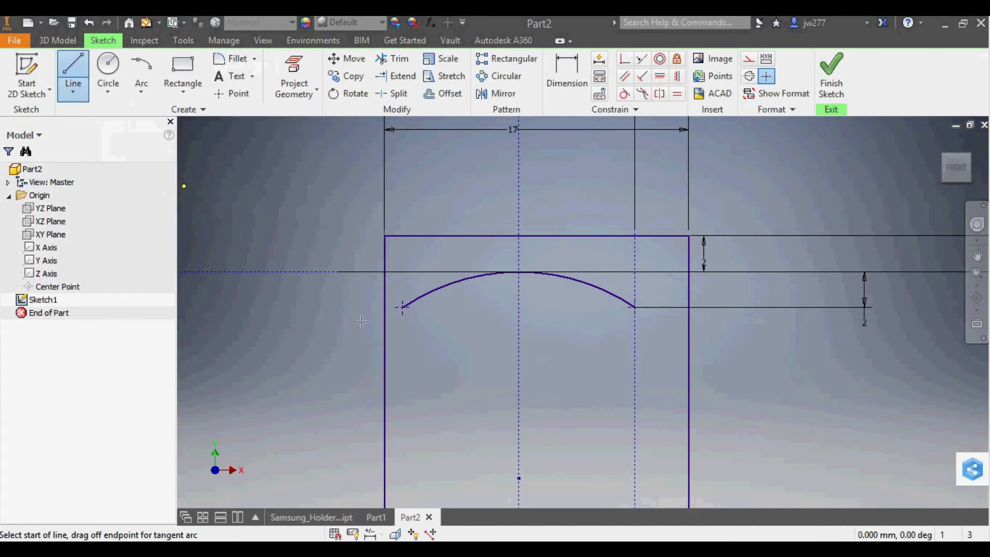
left_click(402, 308)
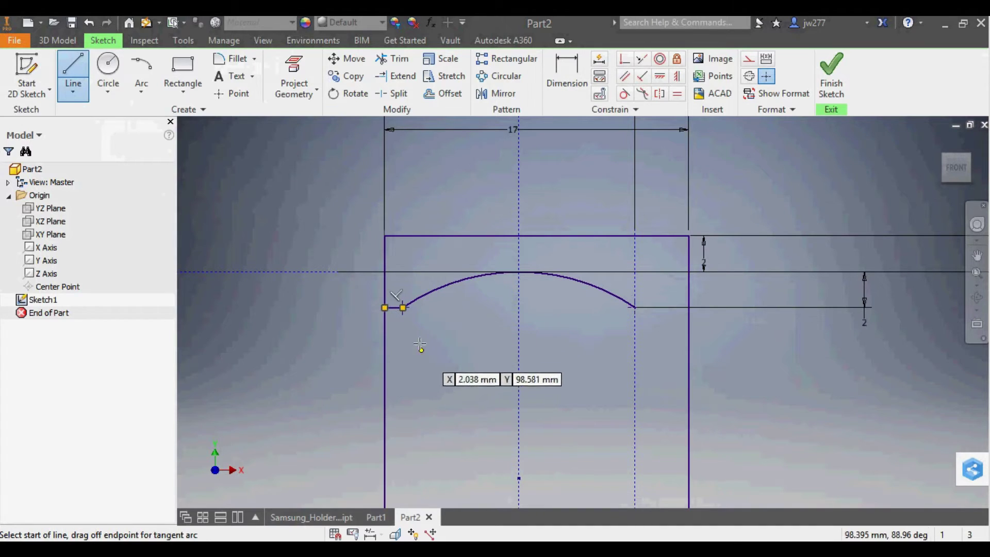
left_click(385, 308)
key("Escape")
- Measure the distance between the mirrored arc's free end and the rectangle's left edge
right_click(304, 206)
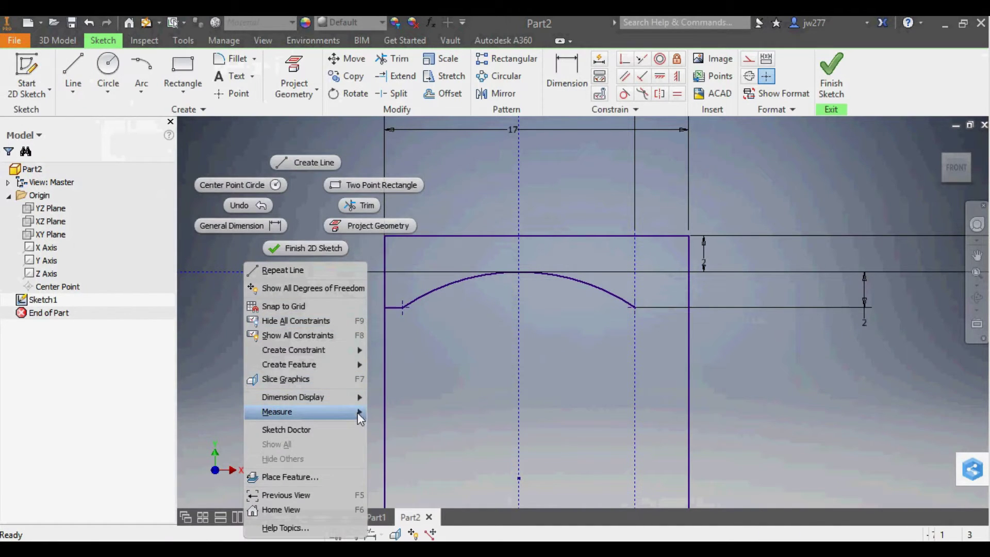
mouse_move(361, 415)
left_click(407, 411)
left_click(403, 308)
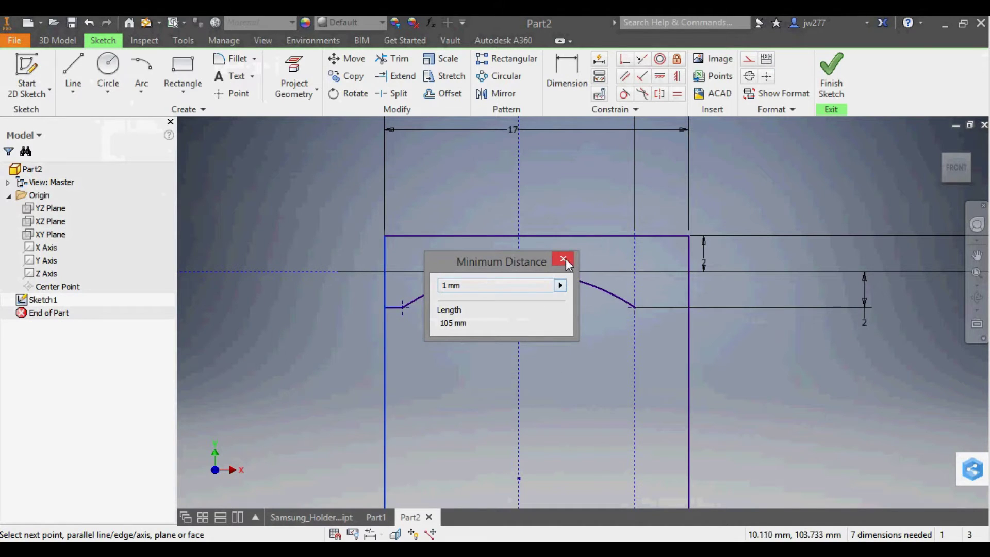
left_click(563, 259)
- Draw a horizontal line across the rectangle between the two horizontal construction lines and convert it to construction geometry
scroll(567, 299, "up", 8)
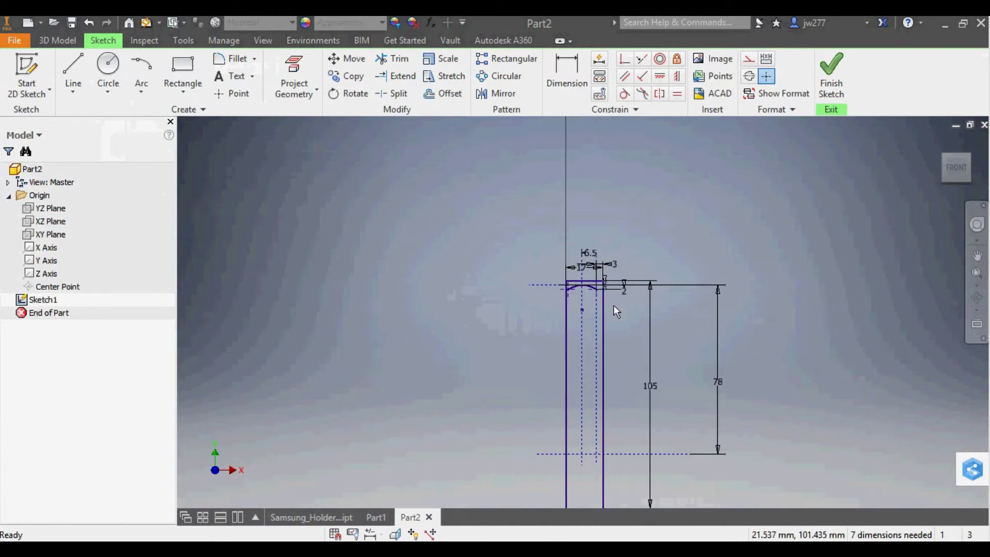
scroll(635, 382, "down", 3)
scroll(632, 369, "up", 3)
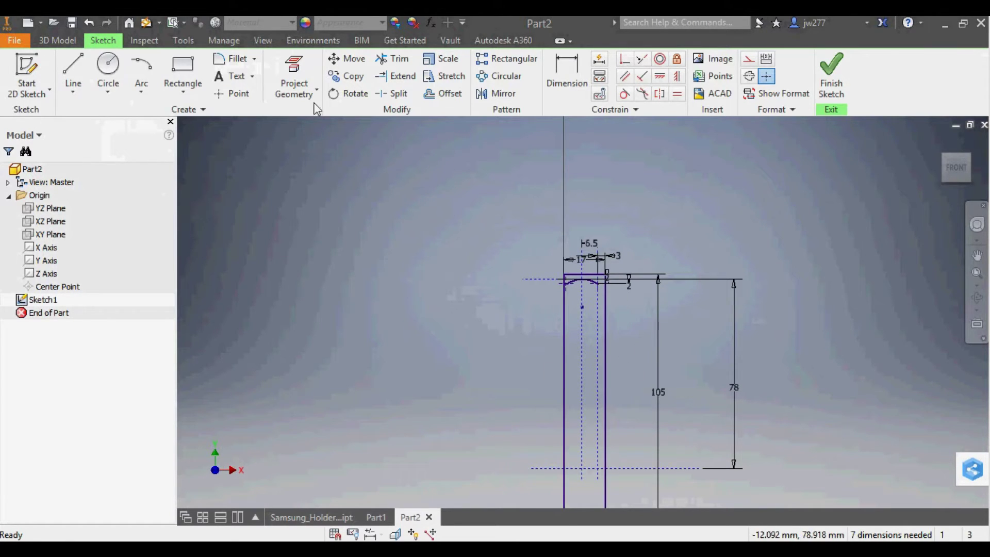
right_click(468, 258)
left_click(475, 162)
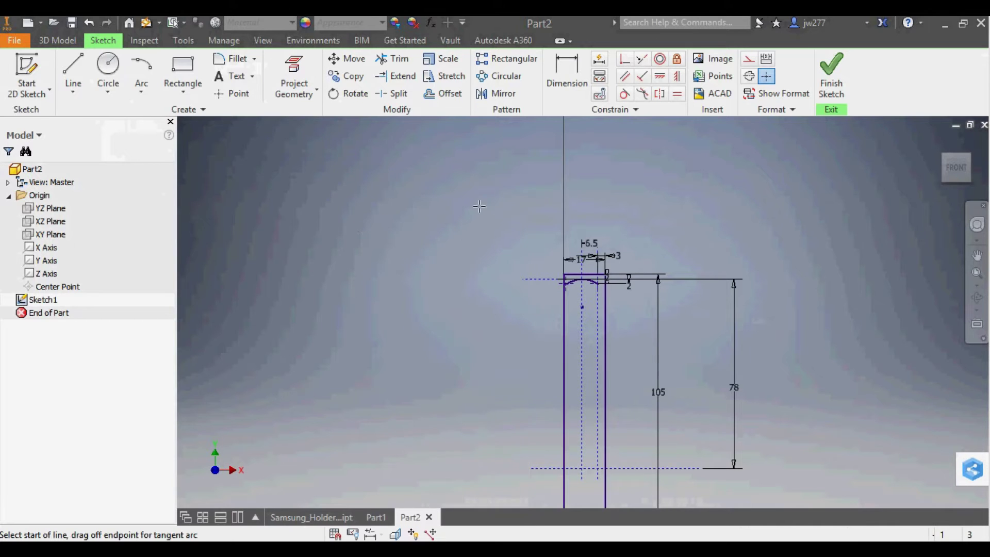
left_click(512, 360)
left_click(638, 361)
key("Escape")
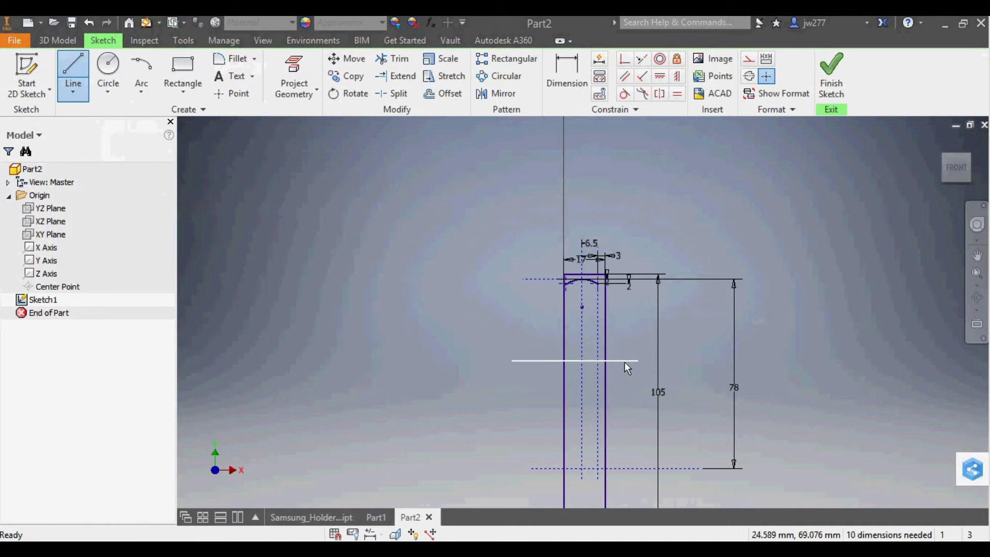
right_click(613, 360)
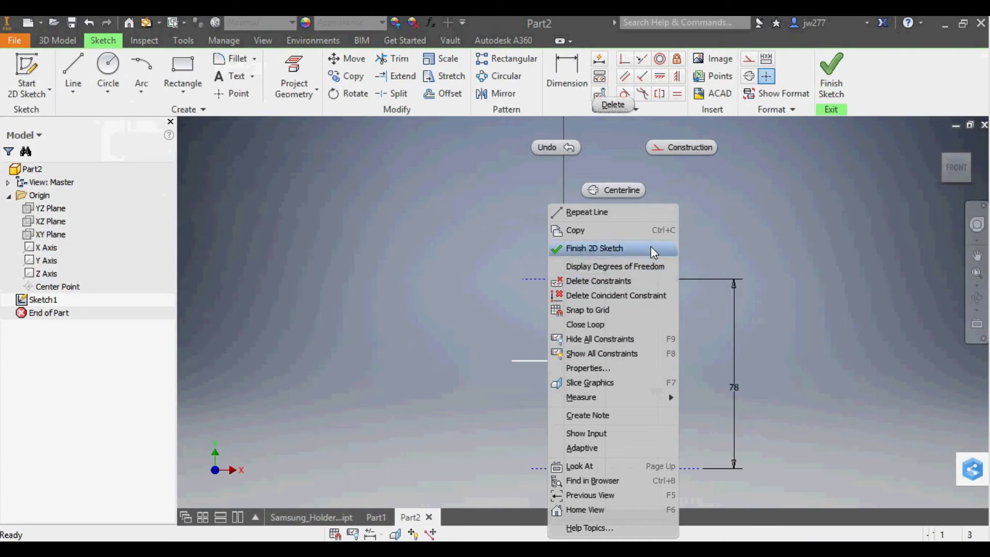
left_click(682, 147)
- Dimension the new construction line's distance from the upper horizontal construction line as 78/2 mm
right_click(479, 283)
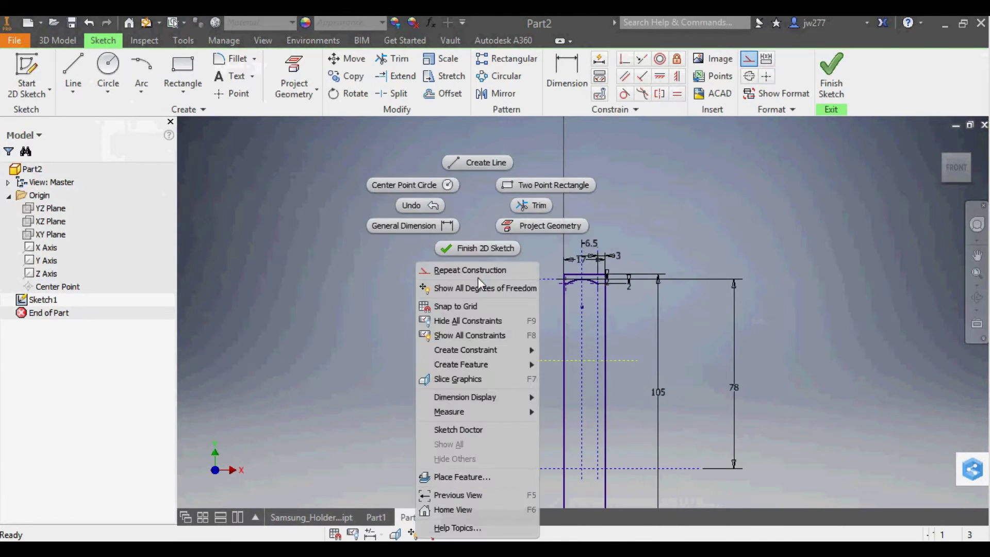
left_click(421, 227)
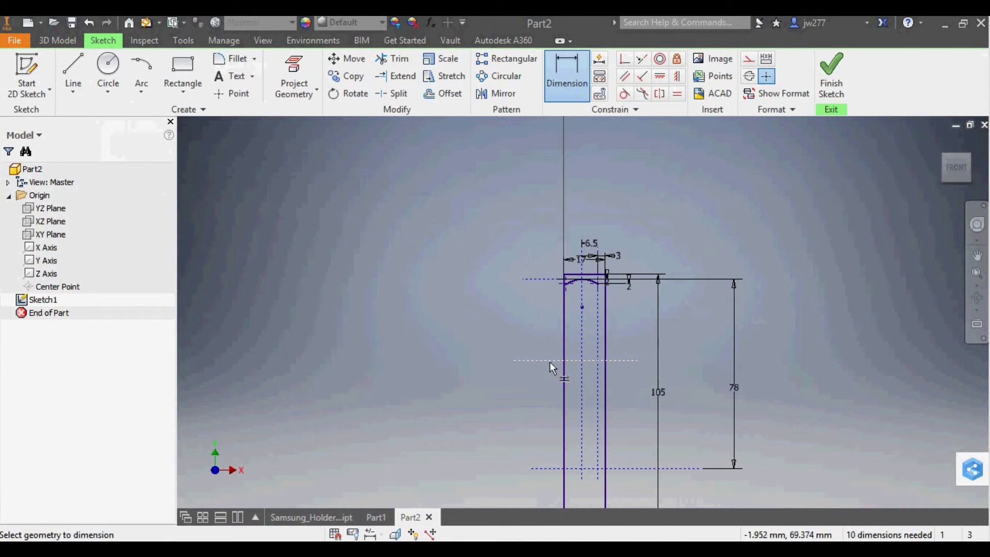
left_click(543, 279)
left_click(479, 305)
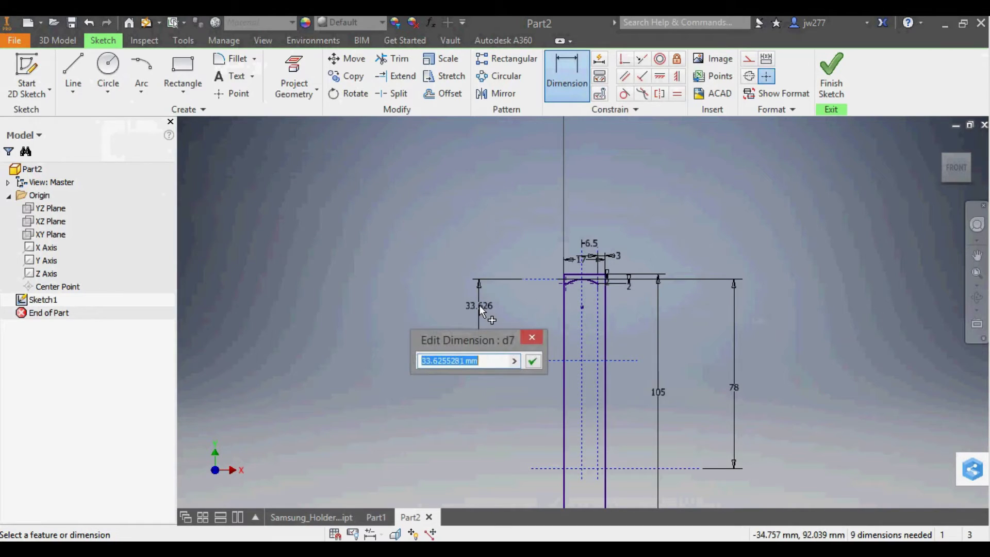
type("78/2")
key("Return")
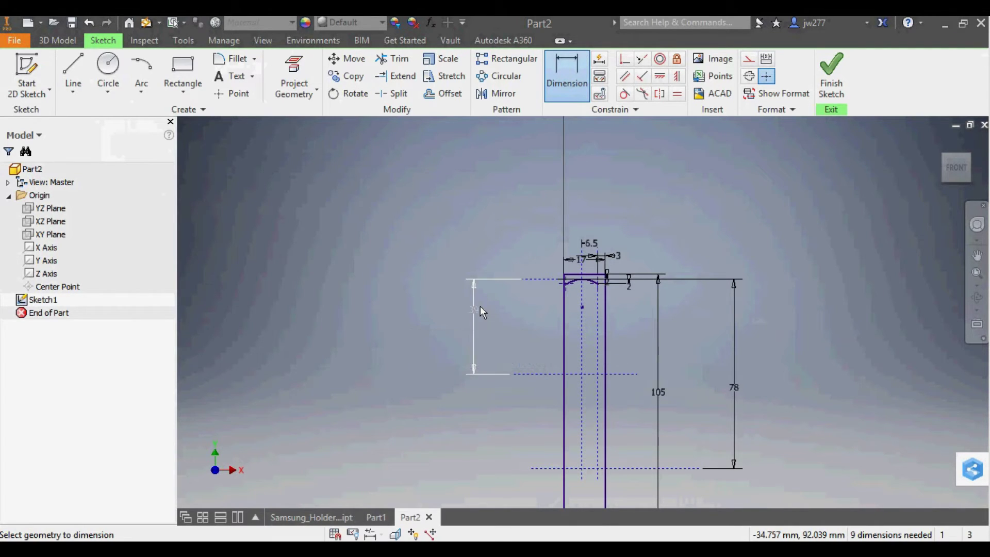
key("Escape")
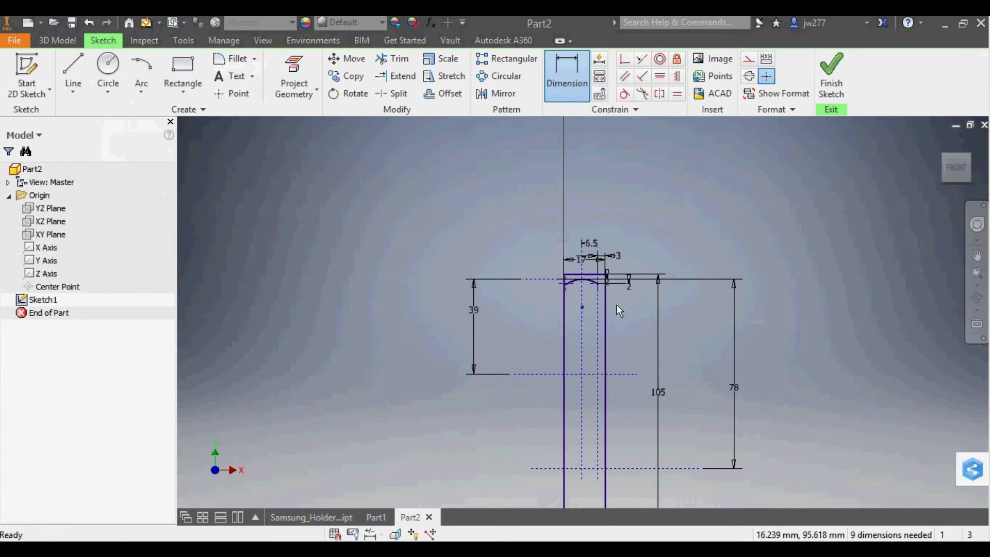
- Mirror both upper arcs and the short horizontal line about the middle horizontal construction line
scroll(616, 304, "up", 3)
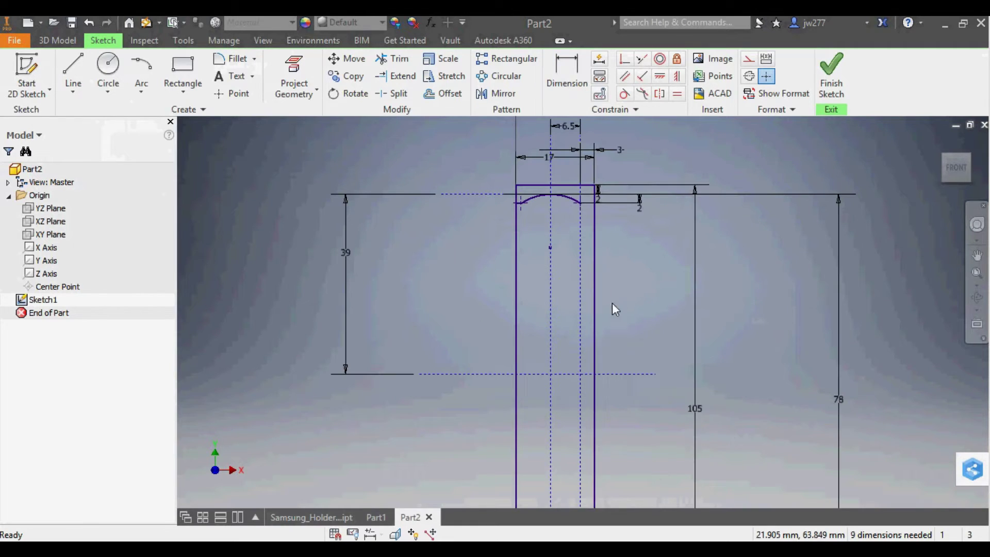
left_click(496, 94)
scroll(561, 216, "up", 5)
left_click(590, 160)
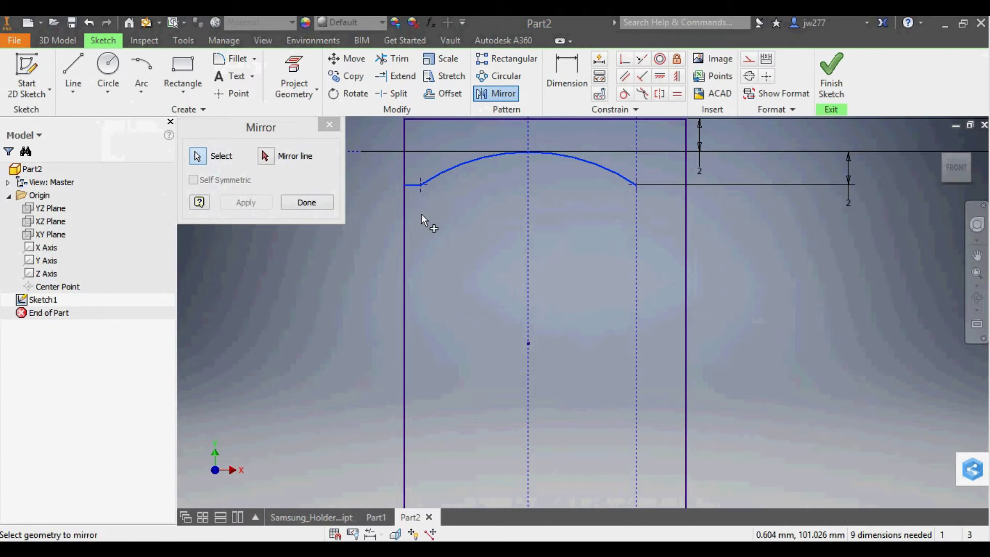
left_click(265, 155)
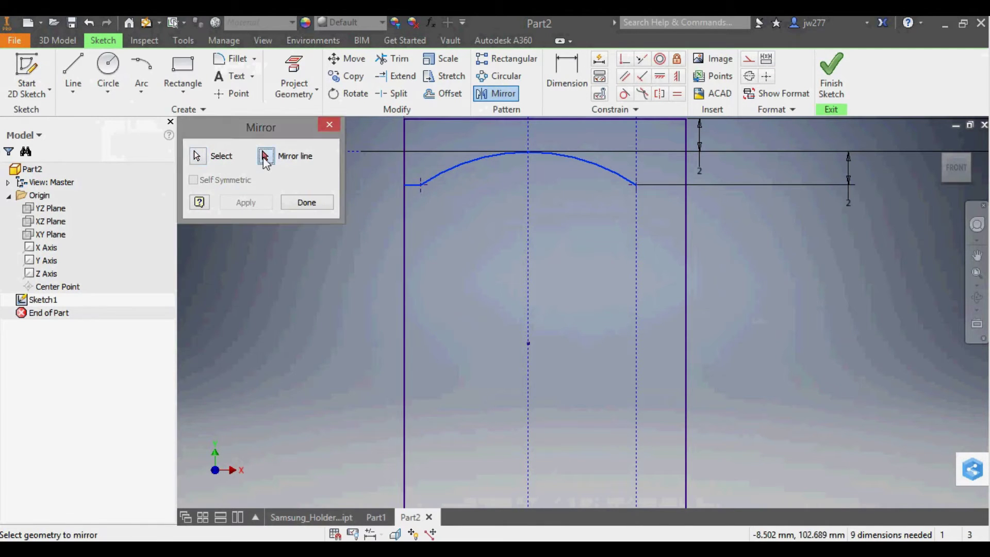
scroll(432, 268, "down", 4)
left_click(405, 479)
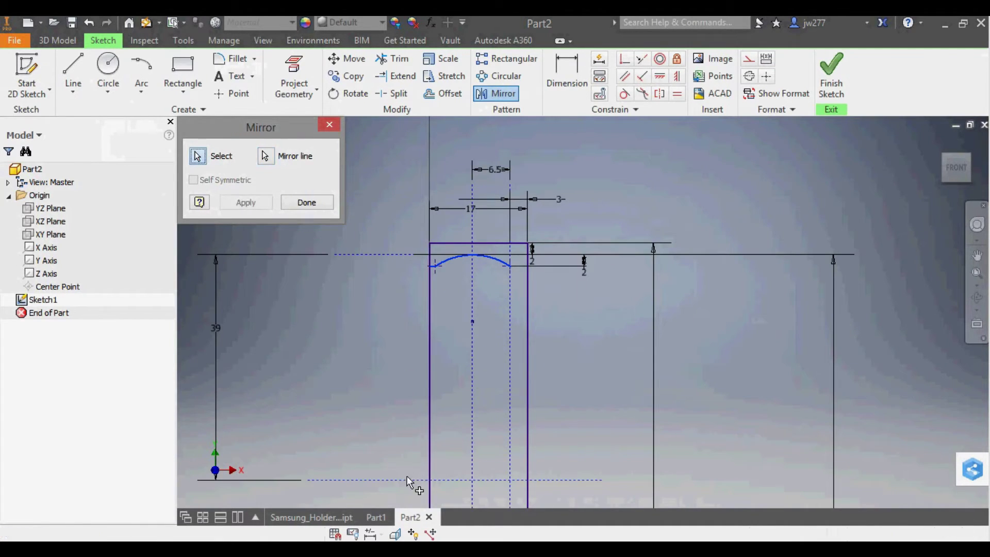
left_click(246, 202)
scroll(507, 272, "down", 3)
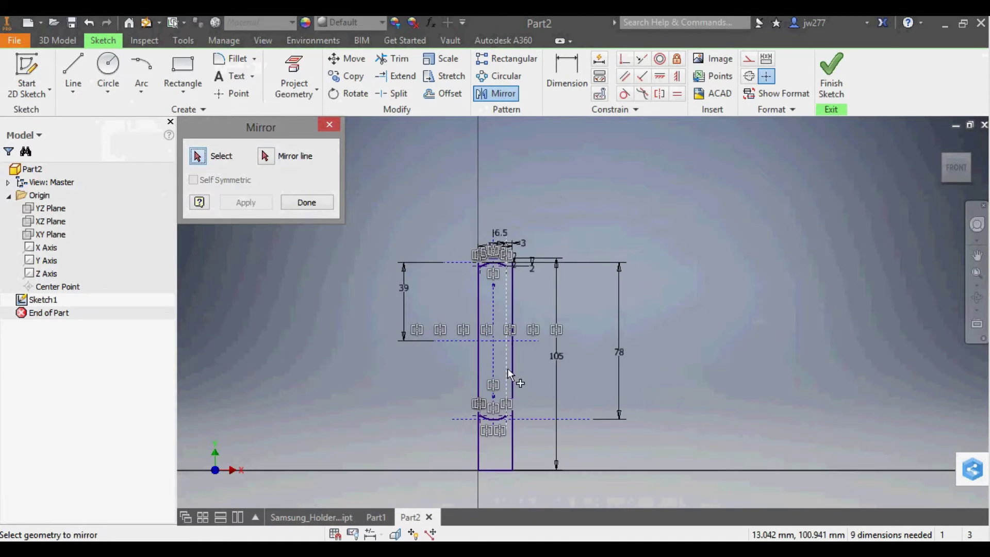
scroll(493, 438, "up", 4)
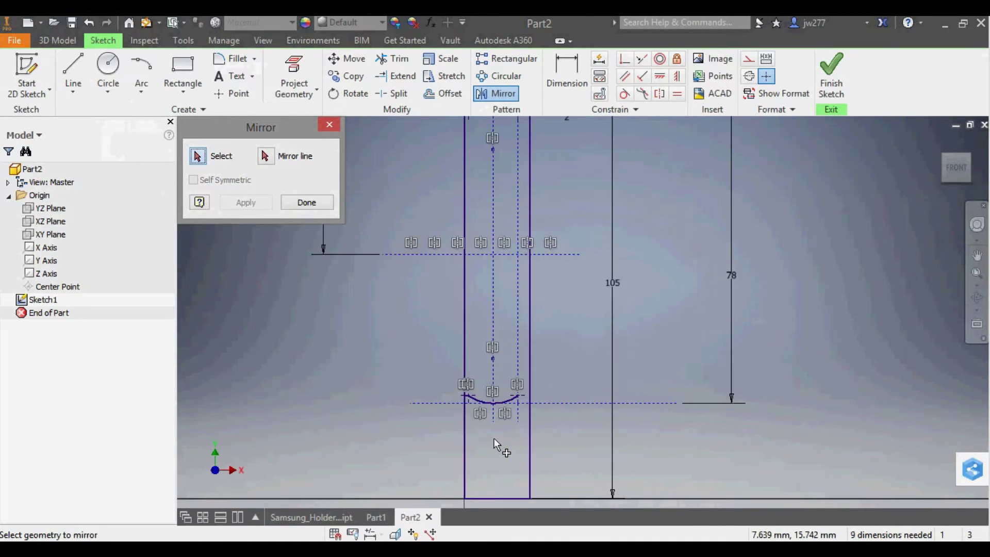
left_click(306, 202)
- Draw a vertical line joining the right ends of the upper and lower arcs
scroll(537, 402, "down", 4)
scroll(568, 252, "up", 3)
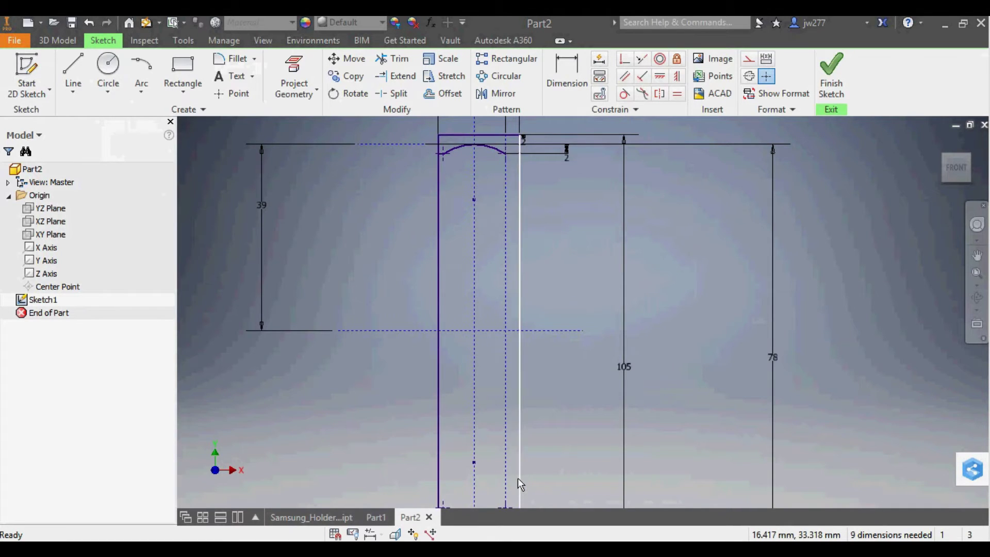
scroll(517, 478, "down", 2)
right_click(326, 197)
left_click(325, 153)
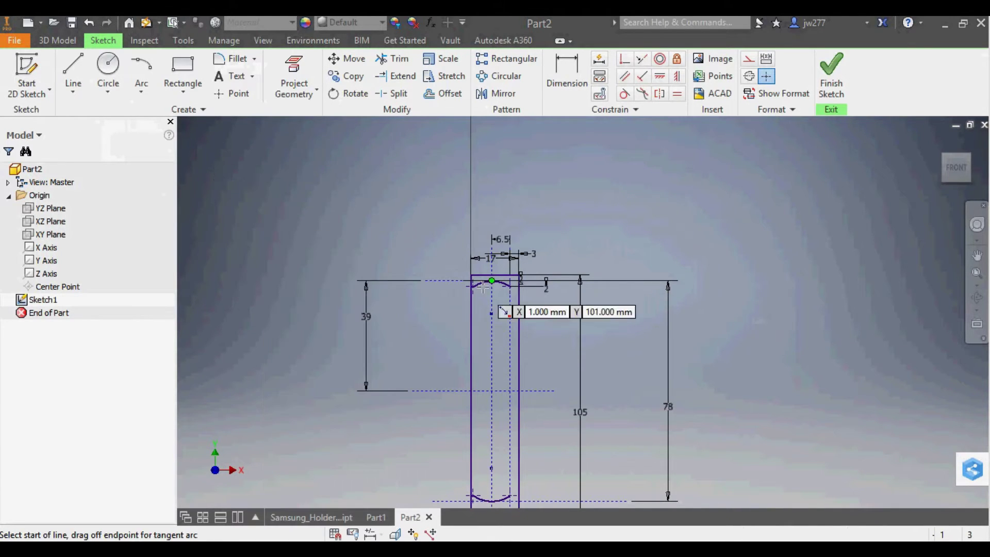
scroll(495, 265, "up", 3)
left_click(489, 257)
scroll(498, 356, "down", 3)
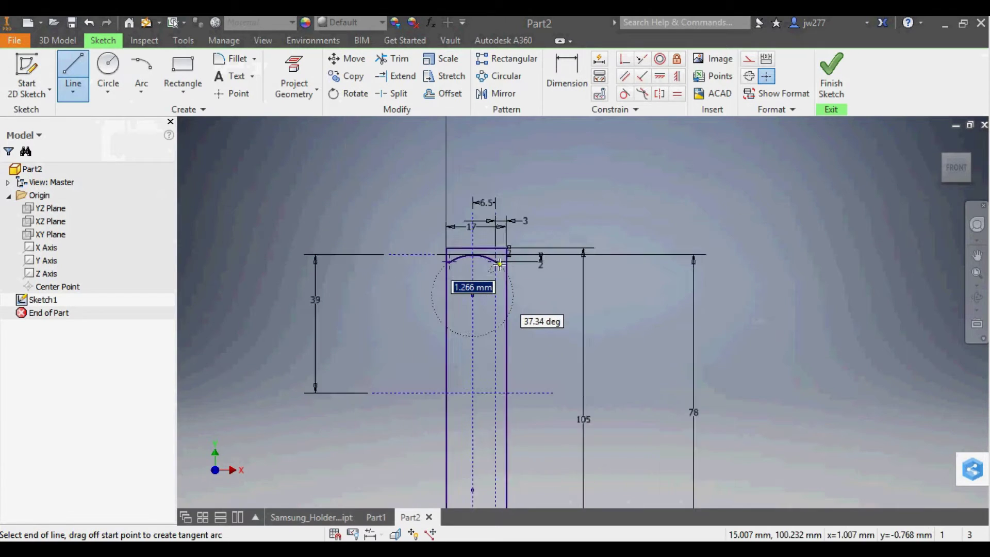
scroll(508, 444, "up", 4)
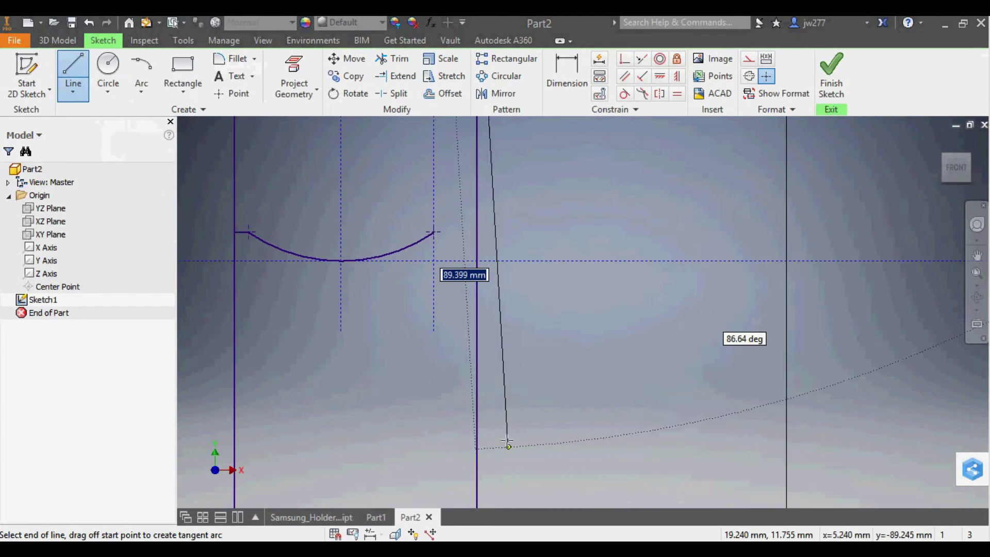
double_click(434, 232)
scroll(548, 352, "down", 5)
key("Escape")
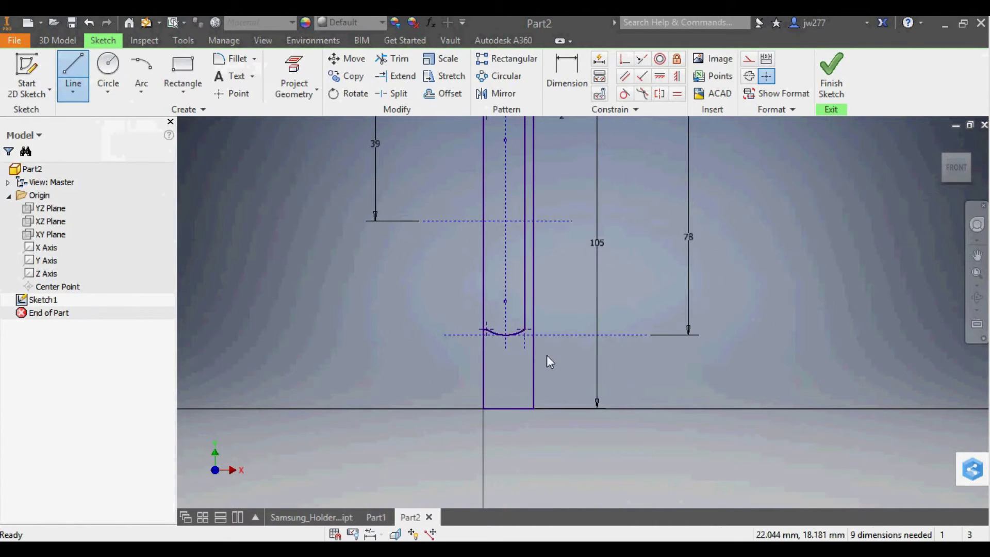
- Trim the rectangle's left edge between the upper and lower short horizontal lines
scroll(569, 248, "down", 3)
scroll(536, 248, "up", 3)
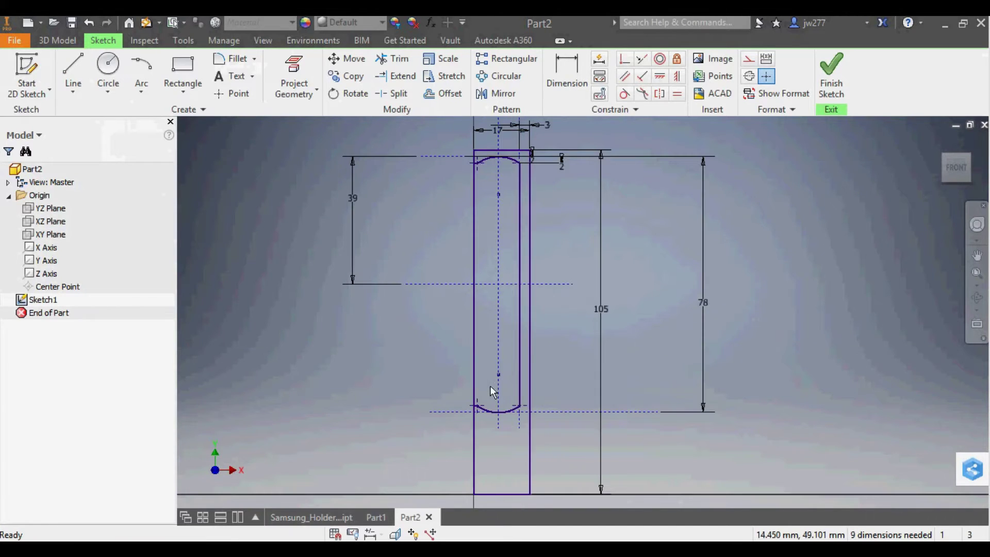
scroll(490, 392, "up", 1)
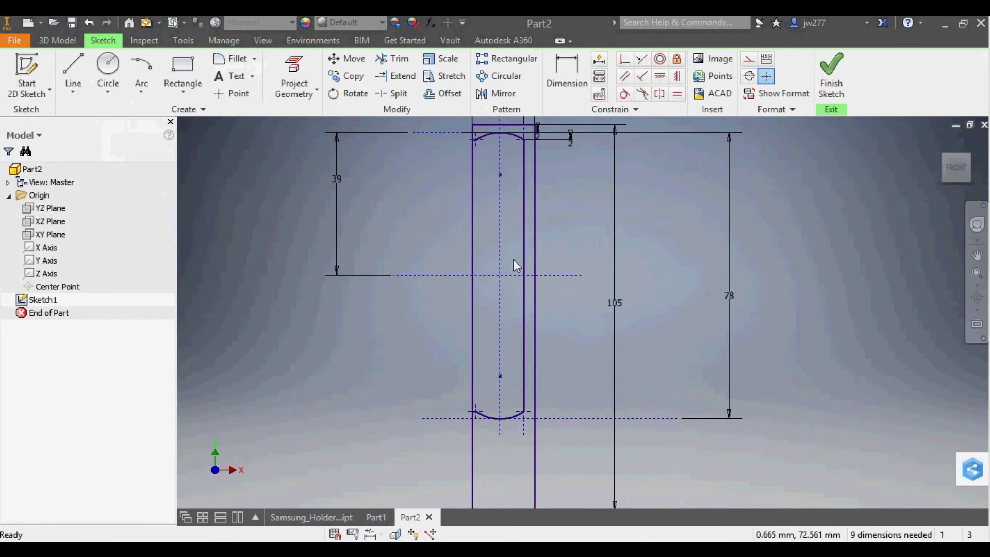
scroll(536, 275, "up", 3)
left_click(392, 58)
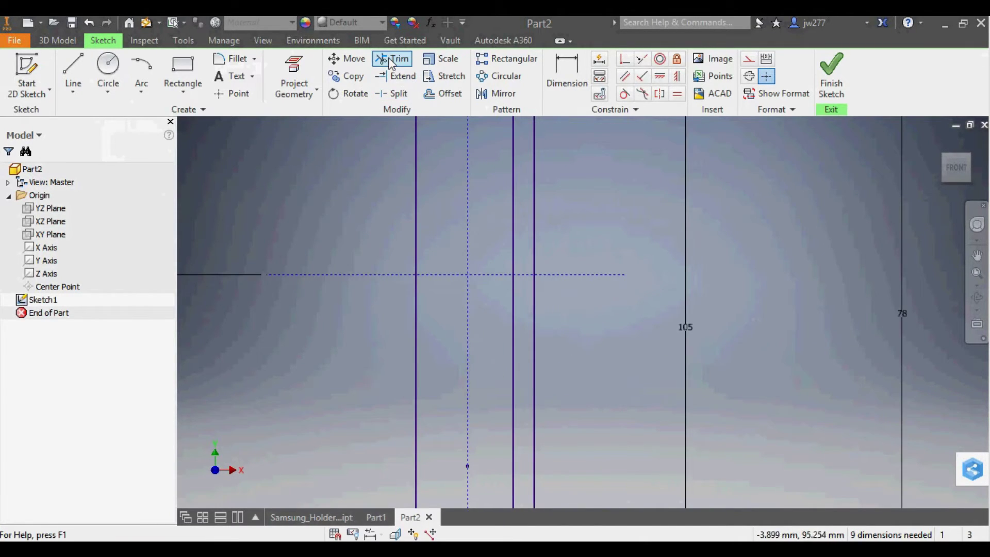
scroll(404, 260, "down", 2)
mouse_move(409, 194)
left_mouse_down()
mouse_move(427, 221)
mouse_move(373, 338)
mouse_move(420, 338)
left_mouse_up()
scroll(467, 330, "down", 2)
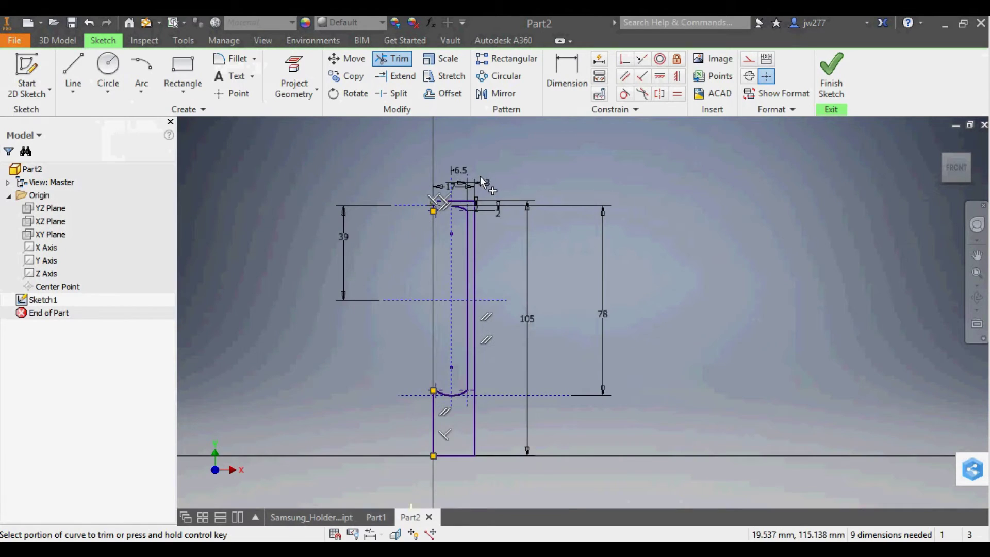
scroll(478, 184, "up", 5)
scroll(477, 195, "down", 4)
scroll(434, 442, "down", 3)
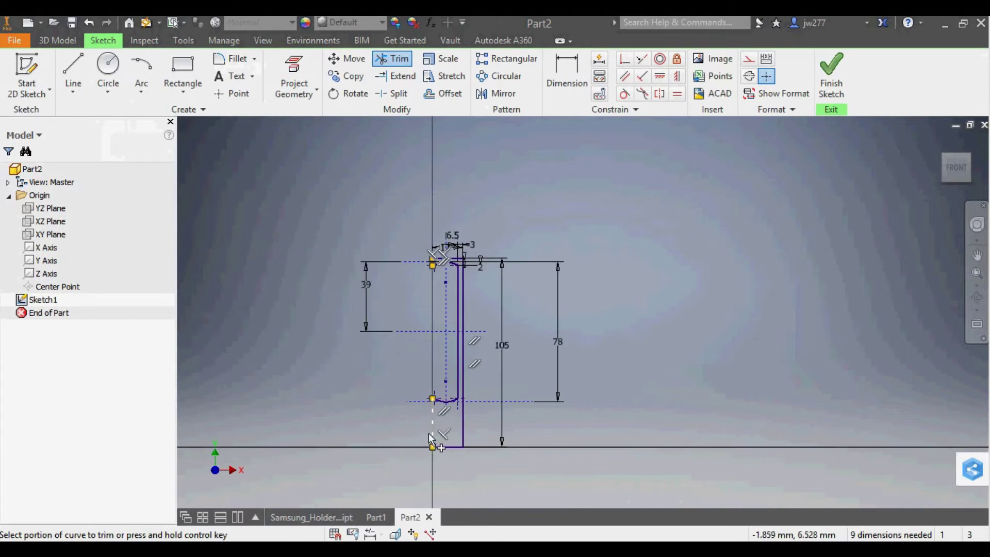
scroll(421, 456, "up", 5)
key("Escape")
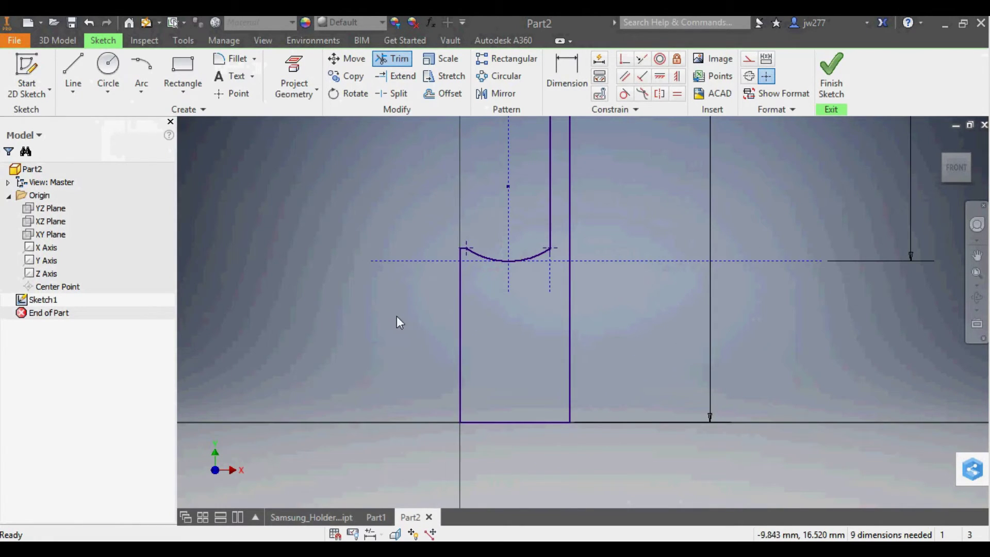
- Draw a triangle about 8.5 mm high outside the rectangle's lower-left corner, with a horizontal base and a sloping line ending on the left edge
right_click(392, 354)
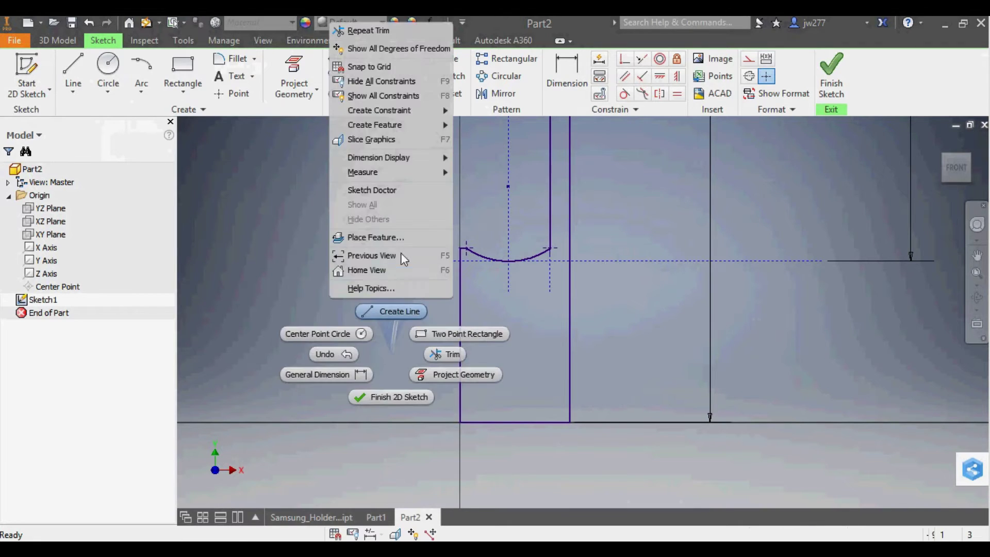
left_click(395, 309)
left_click(462, 421)
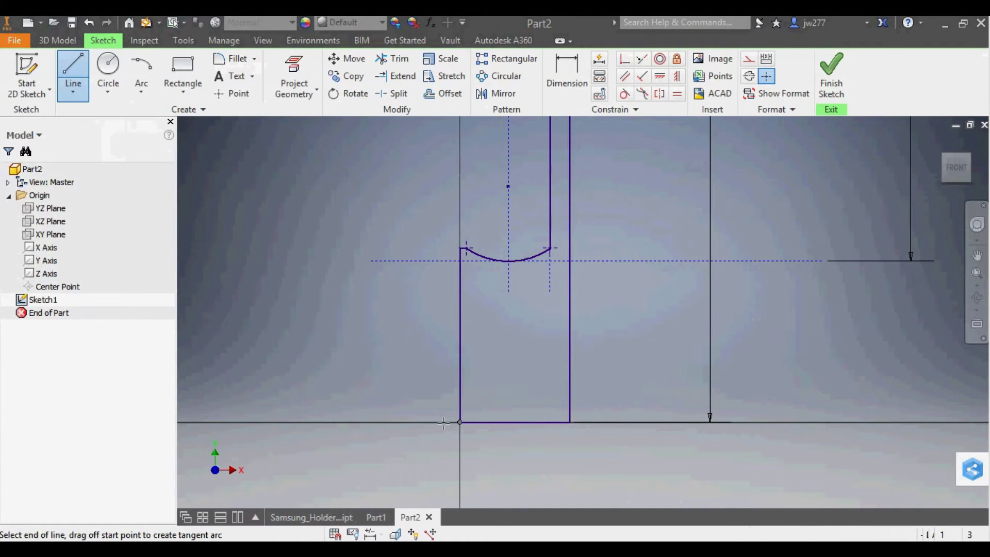
left_click(459, 367)
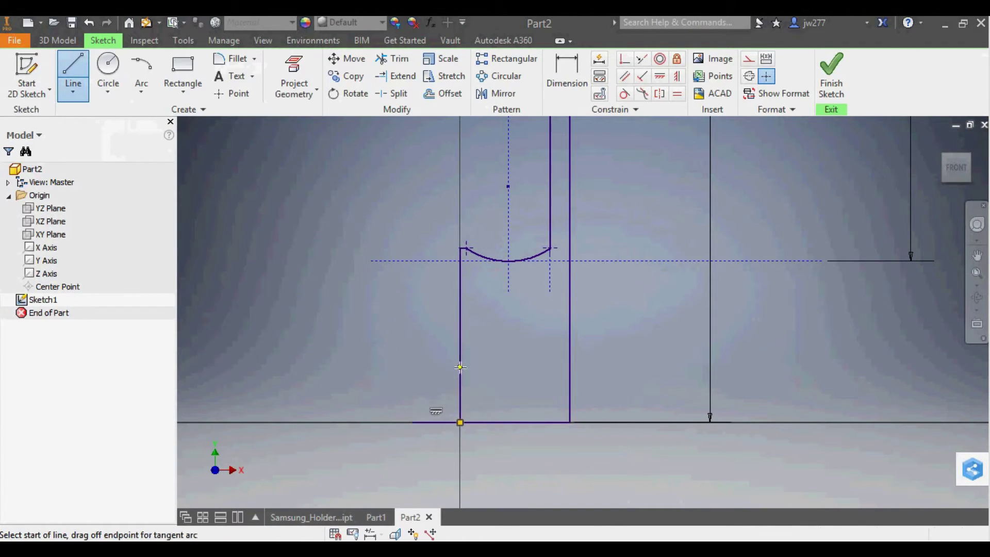
key("Escape")
- Dimension the angle between the triangle's base and its sloping line as 45 degrees
right_click(423, 305)
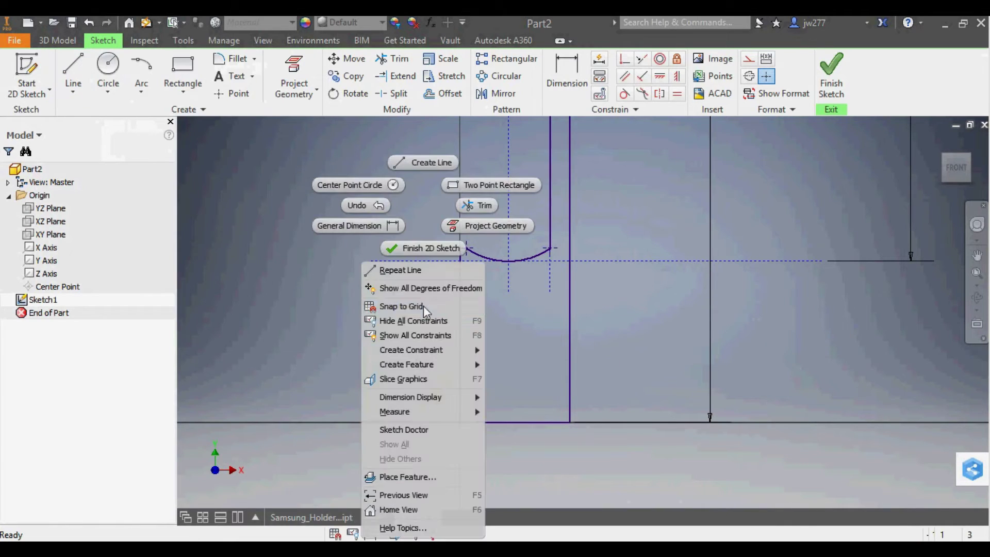
left_click(378, 227)
left_click(435, 392)
left_click(436, 421)
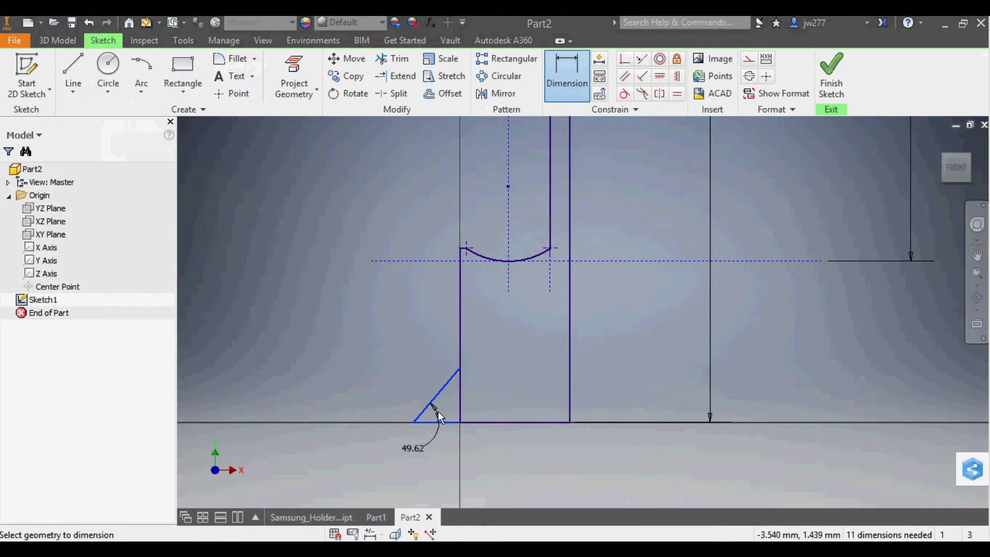
left_click(441, 406)
type("45")
key("Return")
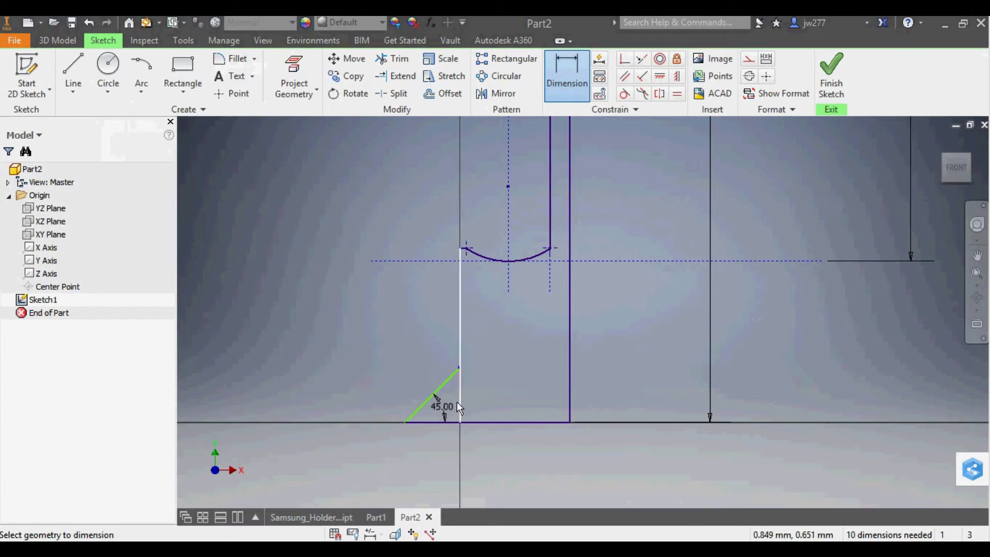
- Dimension the triangle's height above the profile's base and set it to 6.5 mm
left_click(488, 420)
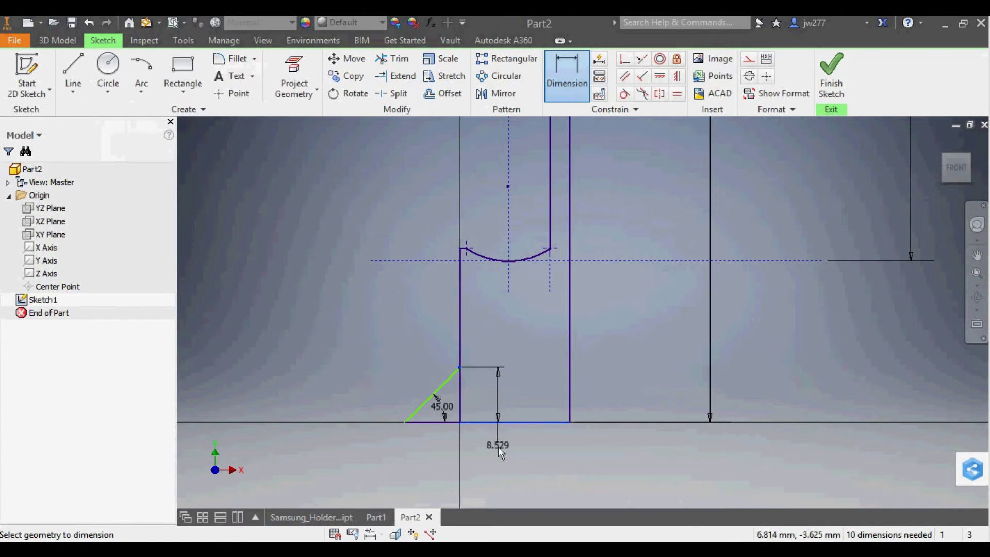
left_click(459, 368)
left_click(519, 453)
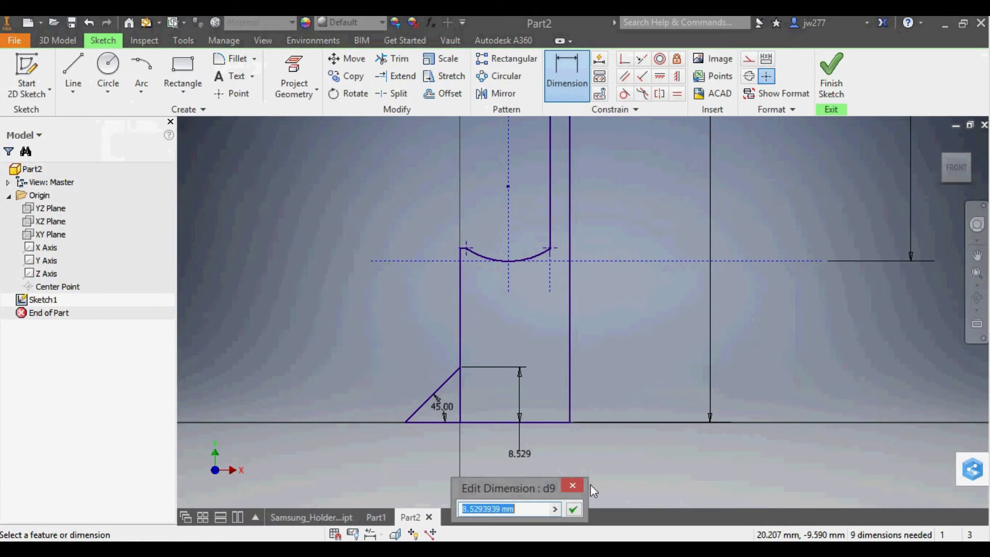
type("6.5")
key("Return")
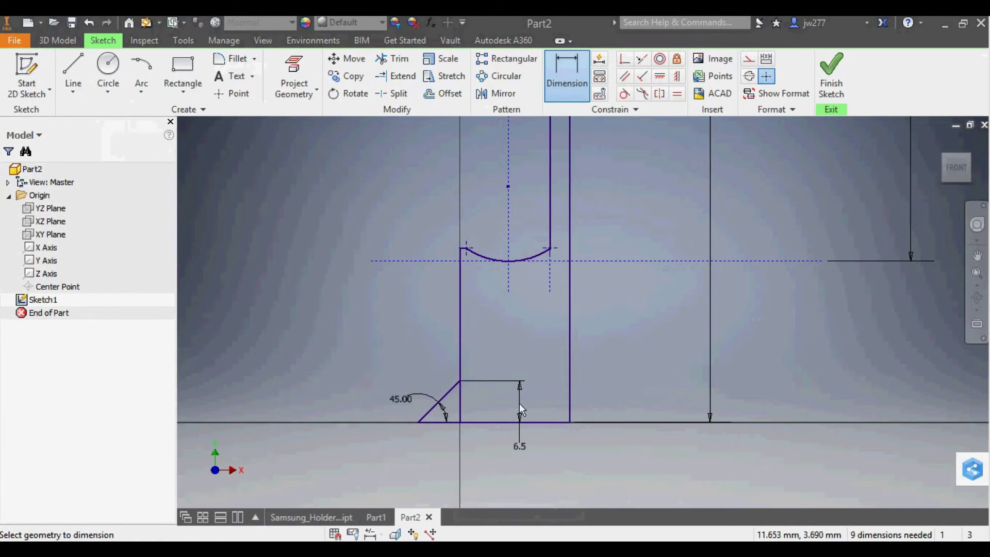
key("Escape")
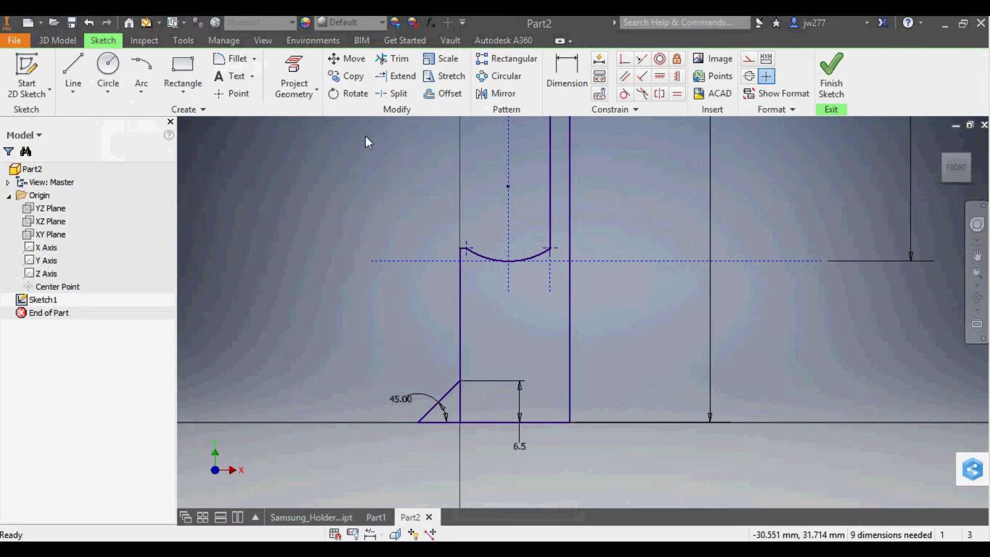
- Trim the vertical segment separating the triangle from the rectangle and finish the sketch
left_click(392, 58)
left_click(457, 402)
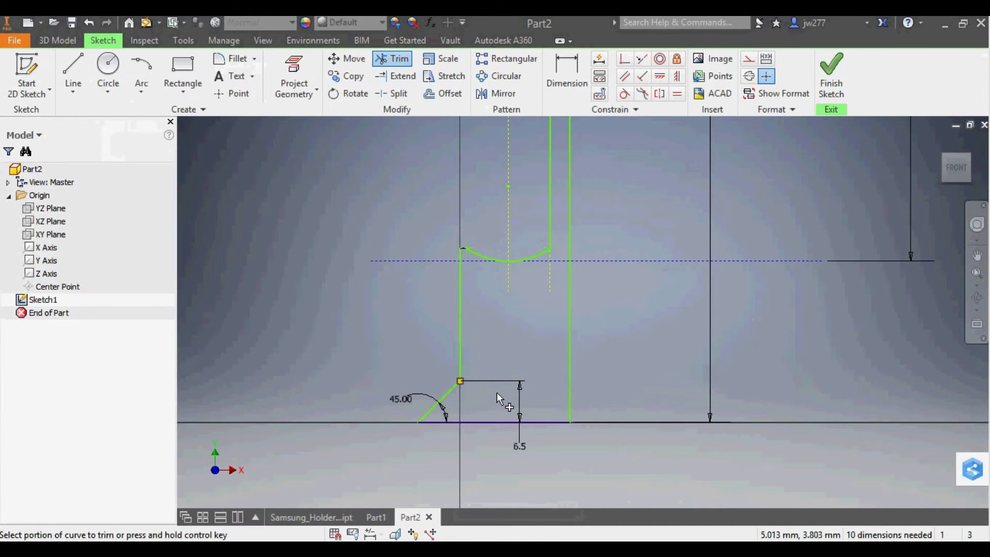
key("Escape")
scroll(507, 438, "down", 5)
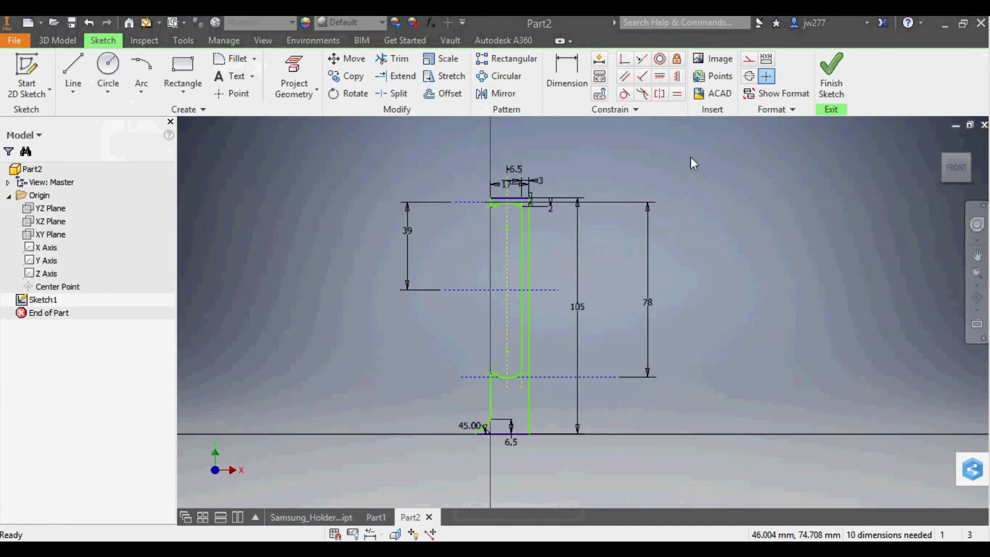
scroll(693, 258, "up", 3)
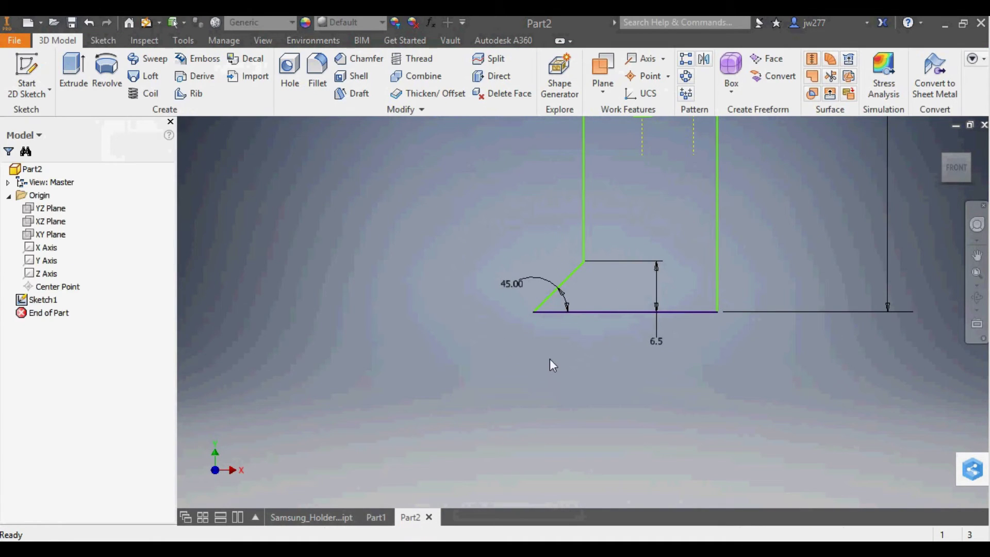
- Extrude the profile 50 mm in the reversed direction
scroll(550, 363, "down", 4)
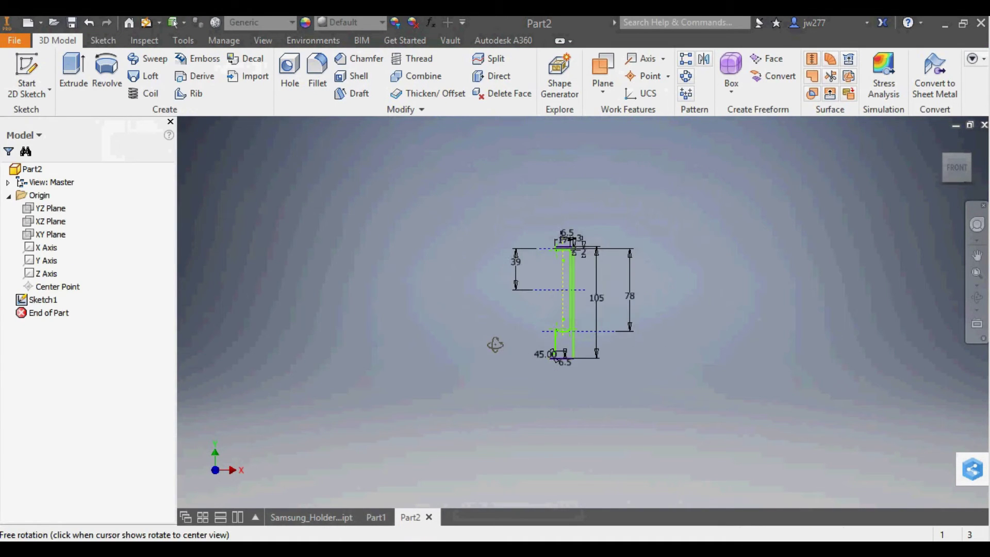
middle_click_drag(495, 343, 531, 353, "shift")
scroll(635, 266, "up", 3)
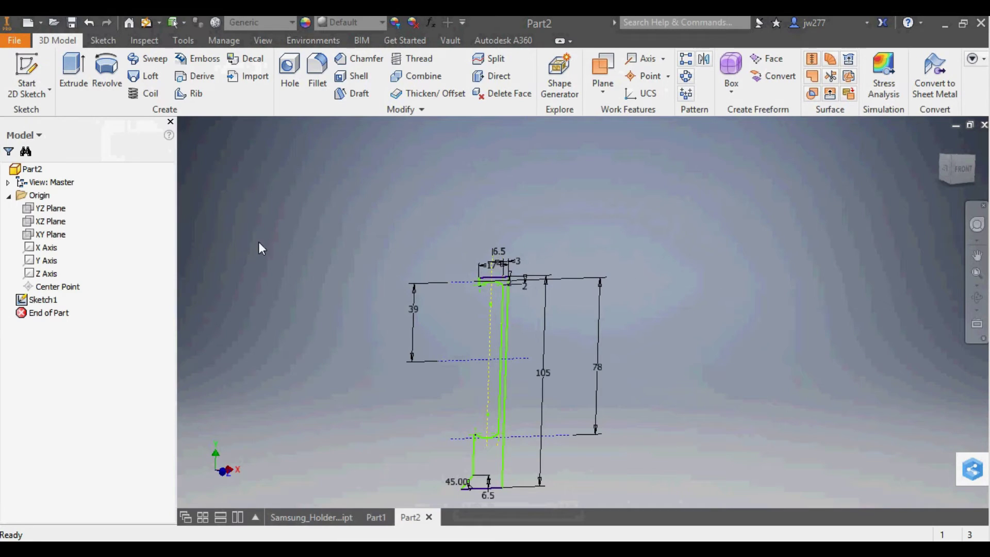
left_click(51, 301)
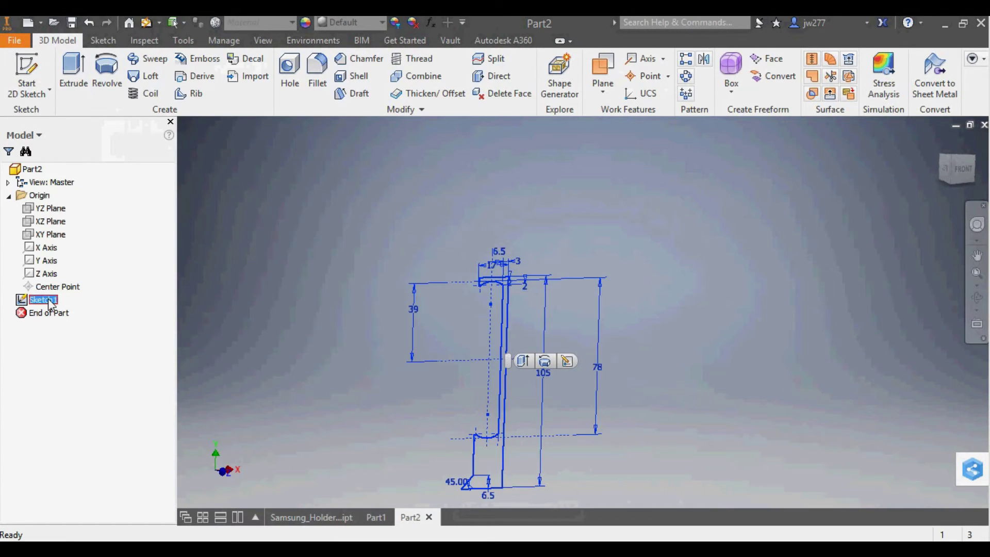
left_click(73, 74)
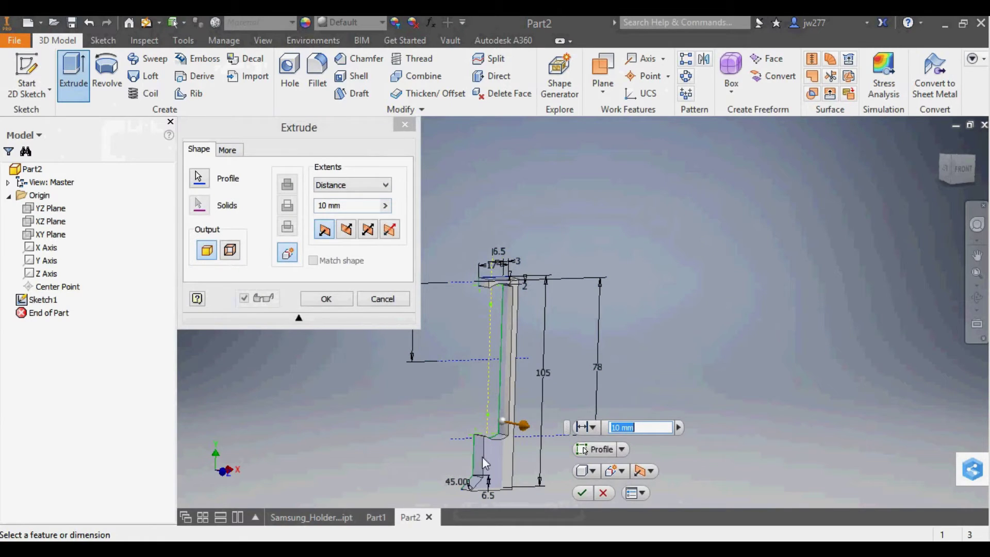
middle_click_drag(566, 379, 581, 307)
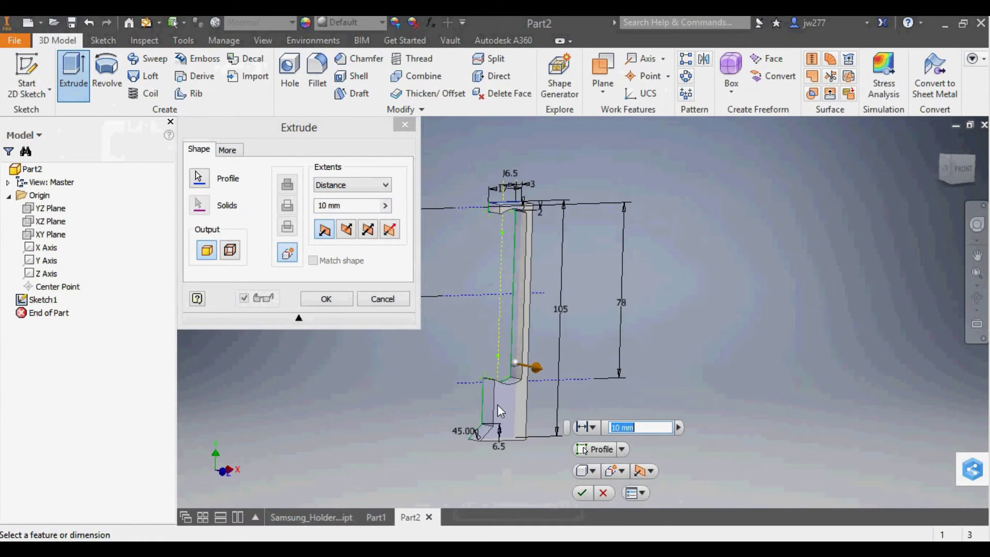
left_click(346, 229)
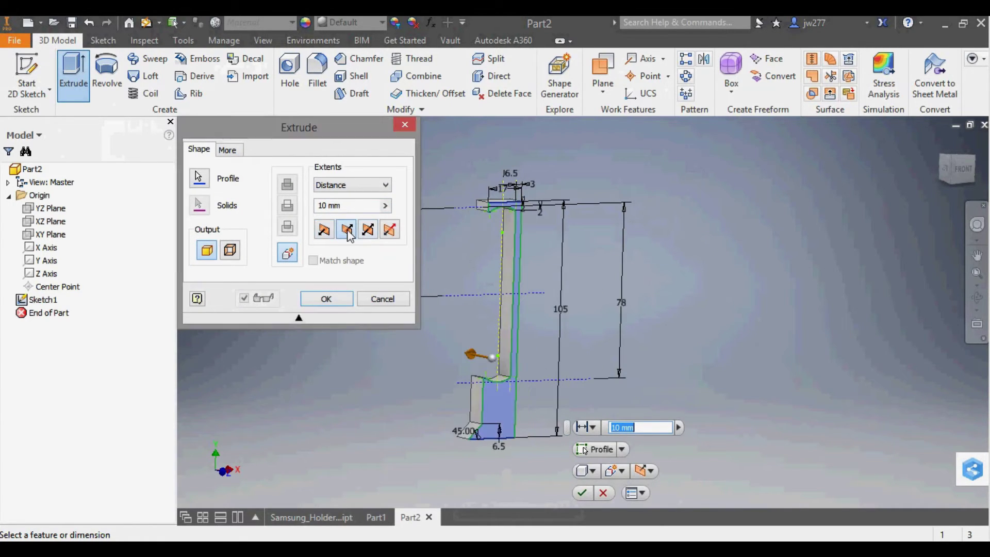
left_click(346, 206)
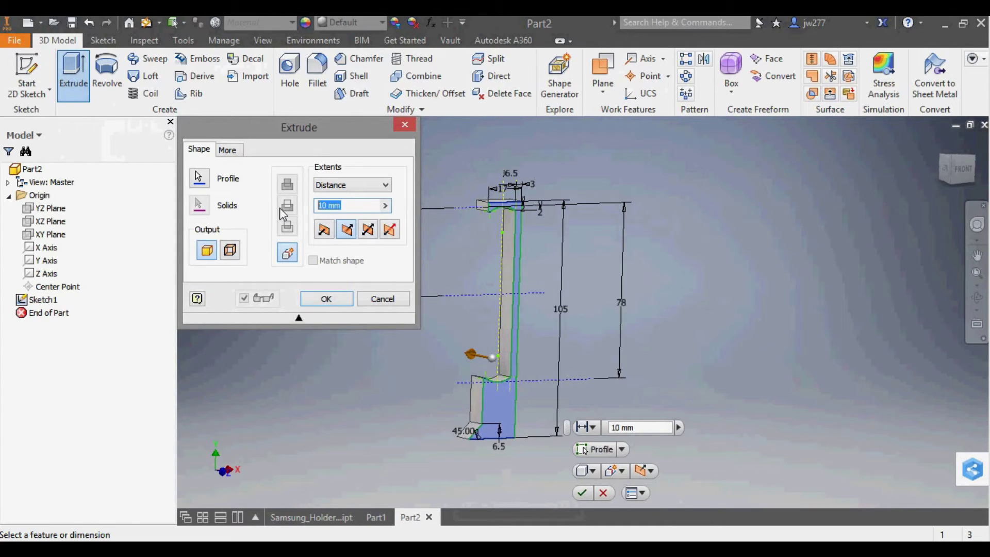
type("50")
key("Return")
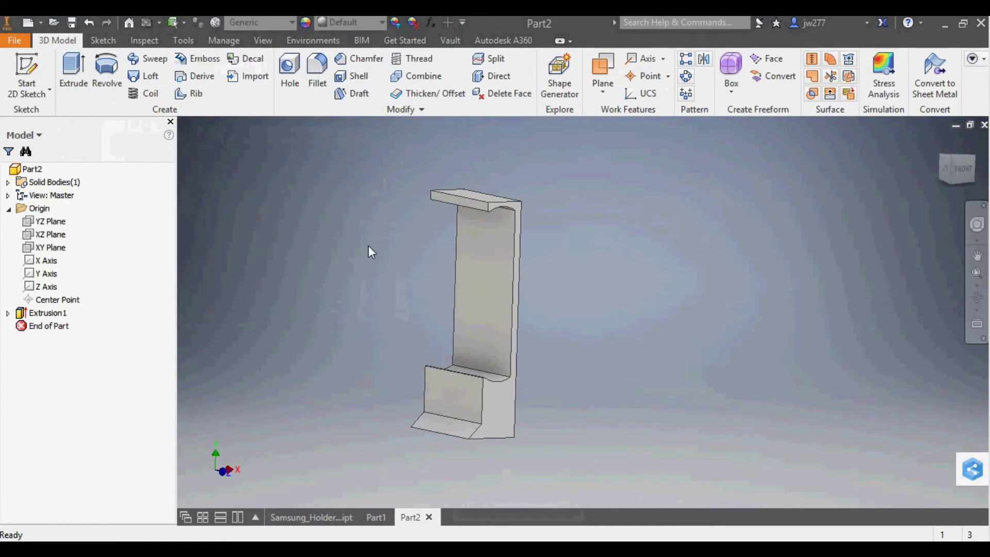
- Start a new sketch on the flat, full-height back face opposite the recess
scroll(608, 307, "up", 2)
scroll(608, 308, "down", 4)
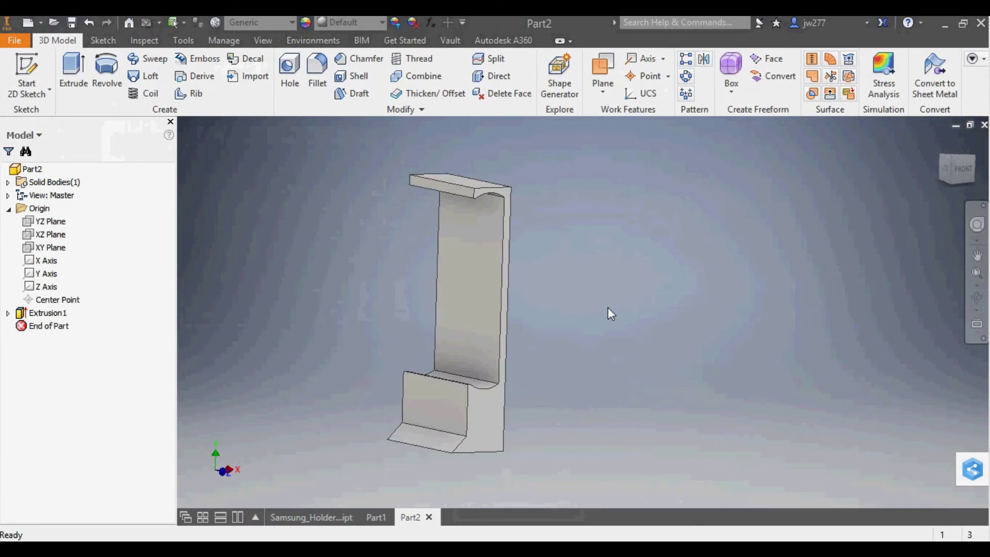
middle_click_drag(607, 307, 595, 345, "shift")
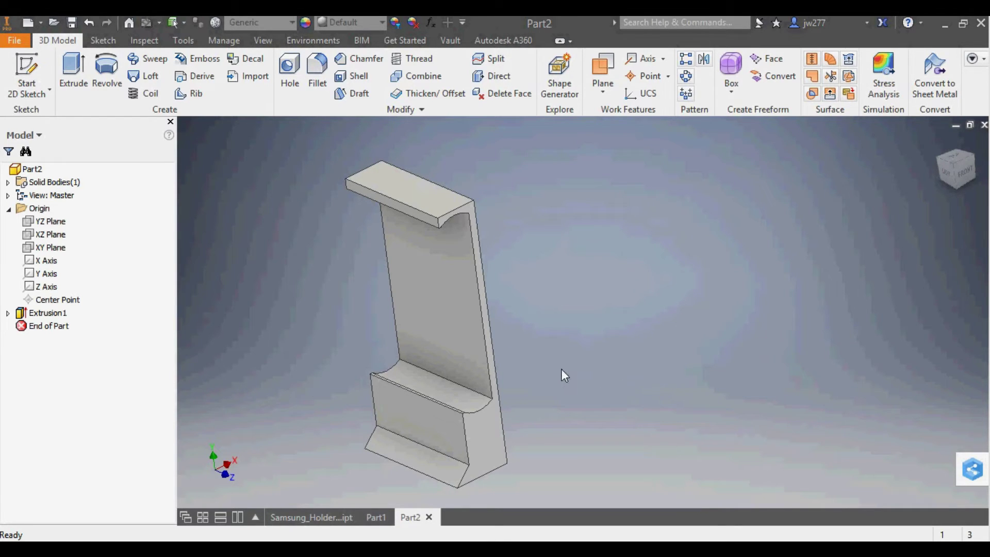
middle_click_drag(563, 373, 666, 353)
right_click(667, 355)
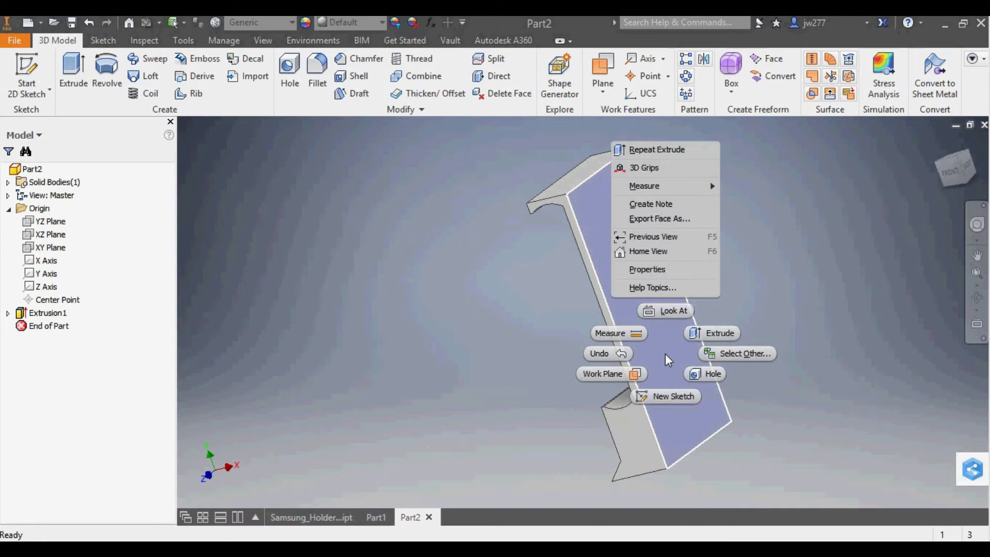
left_click(665, 395)
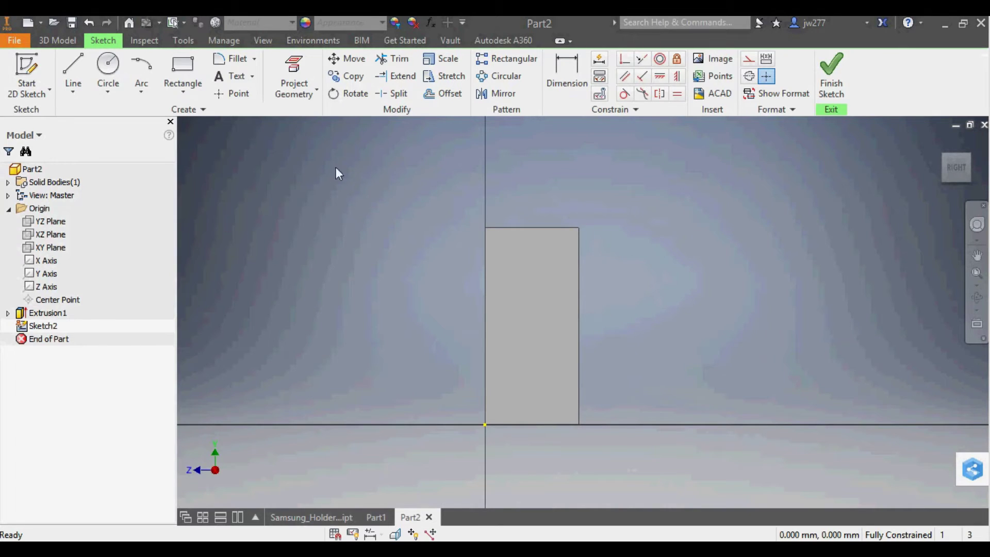
right_click(416, 174)
left_click(425, 144)
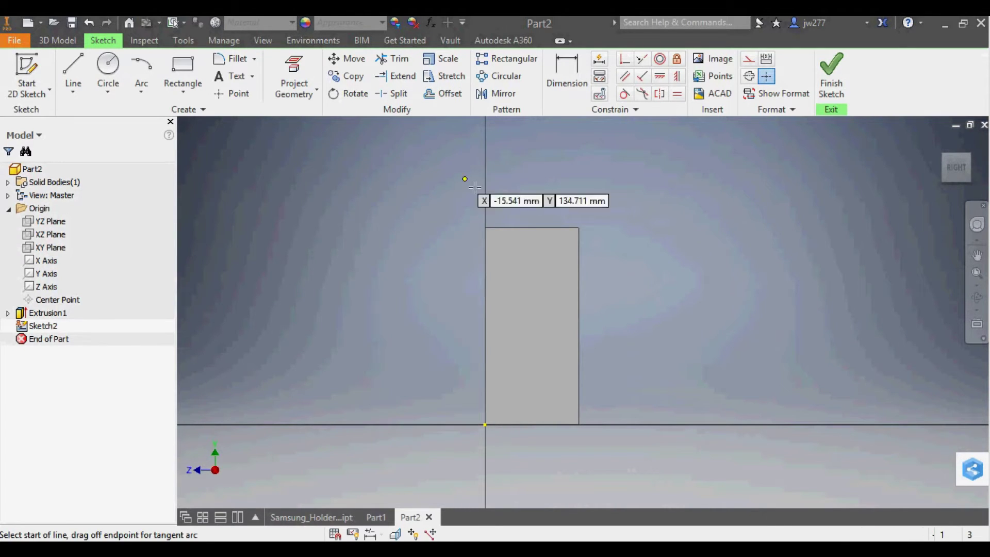
left_click(485, 226)
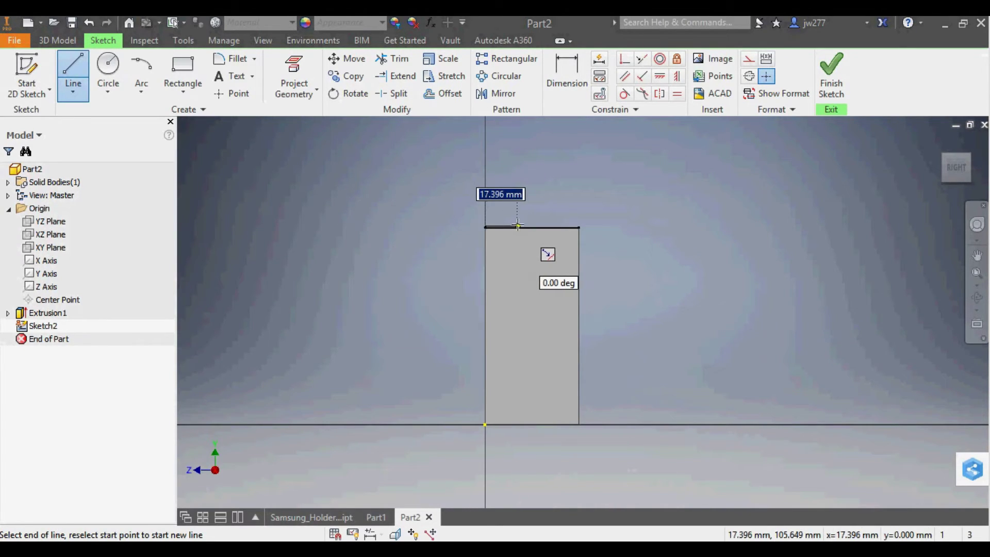
scroll(517, 225, "up", 5)
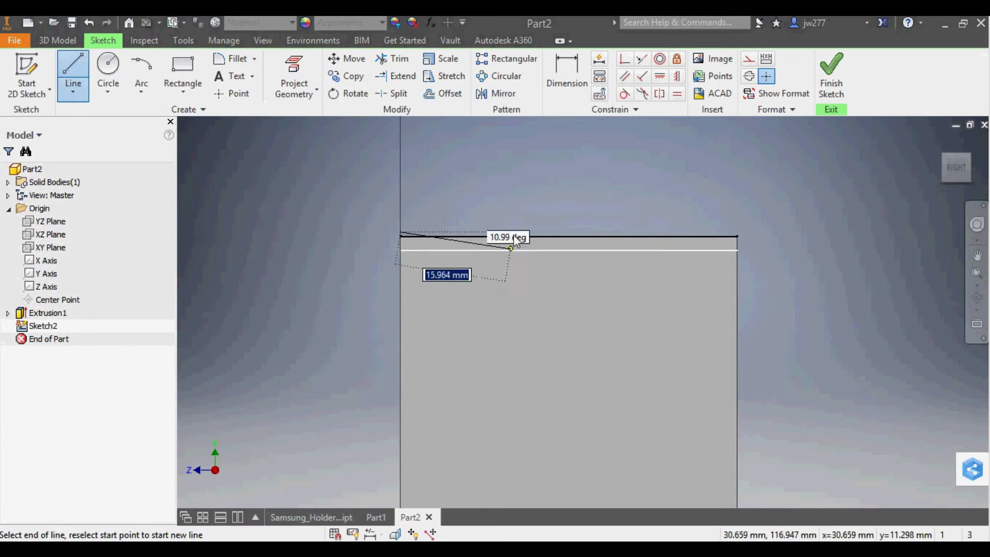
key("Escape")
- Draw a narrow triangle along the face's left side, from a short line on the top edge down to the bottom-left corner
right_click(461, 194)
left_click(453, 148)
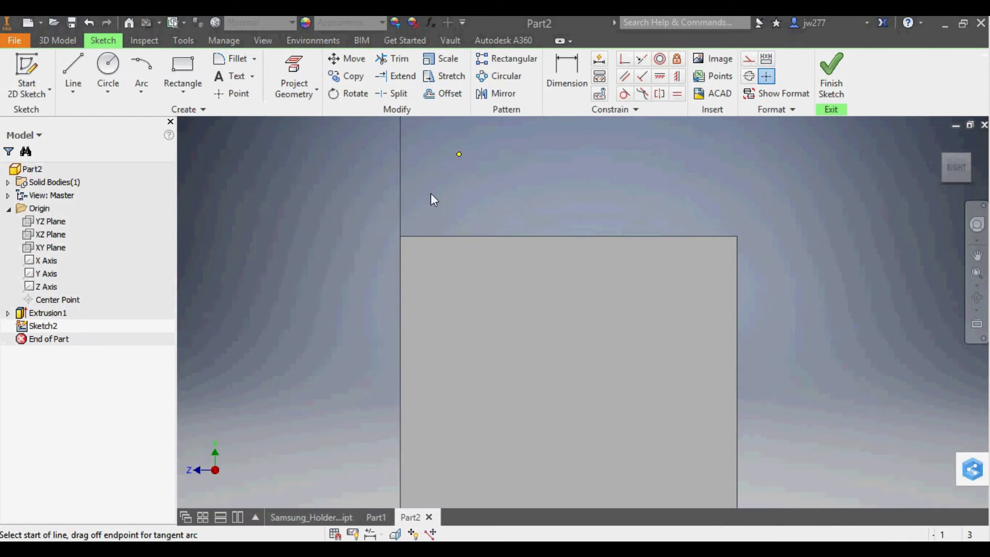
left_click(400, 236)
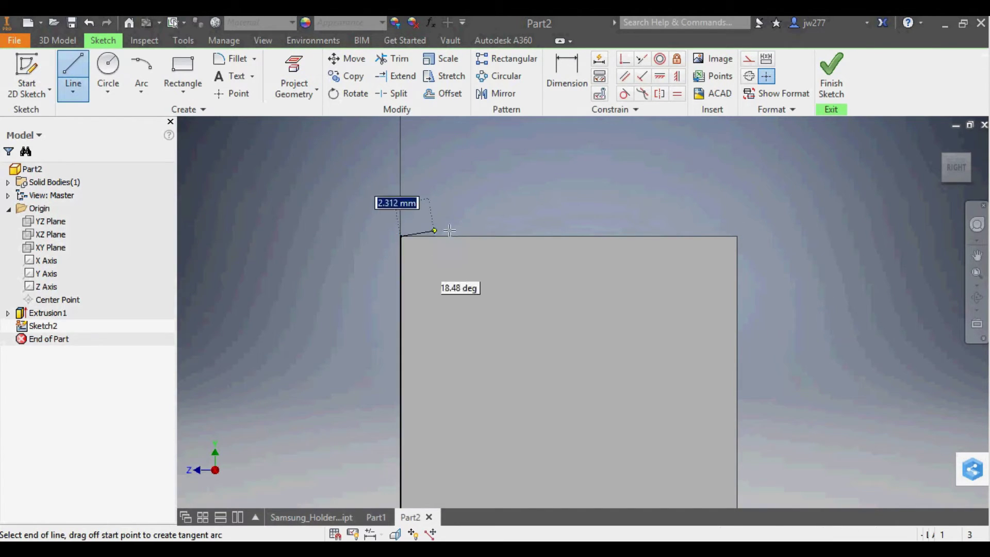
left_click(508, 236)
scroll(531, 225, "down", 5)
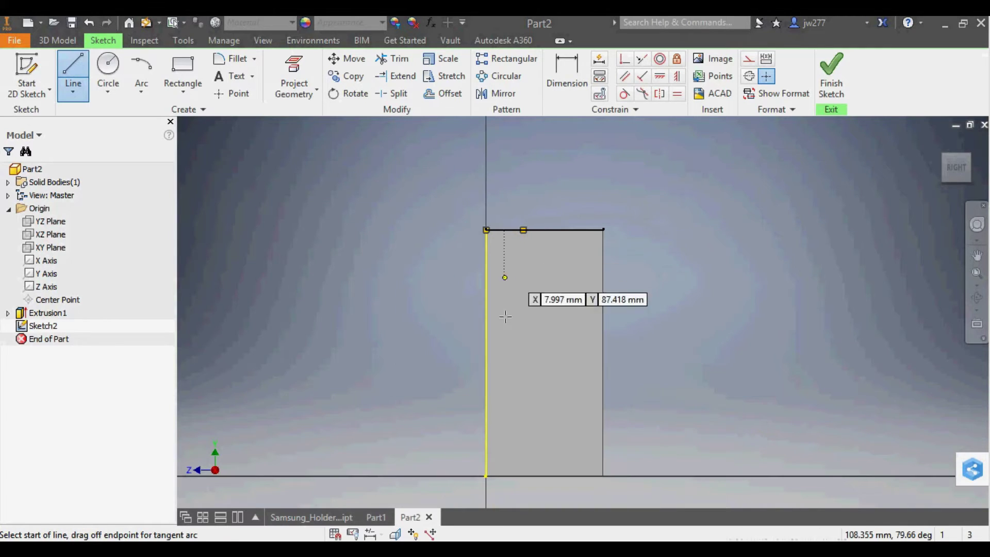
left_click(523, 230)
left_click(486, 475)
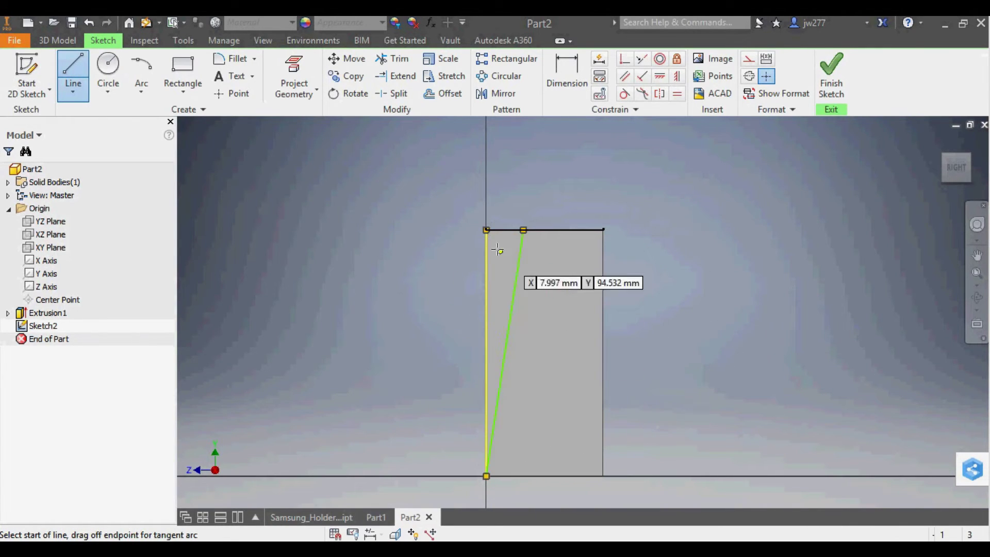
left_click(486, 230)
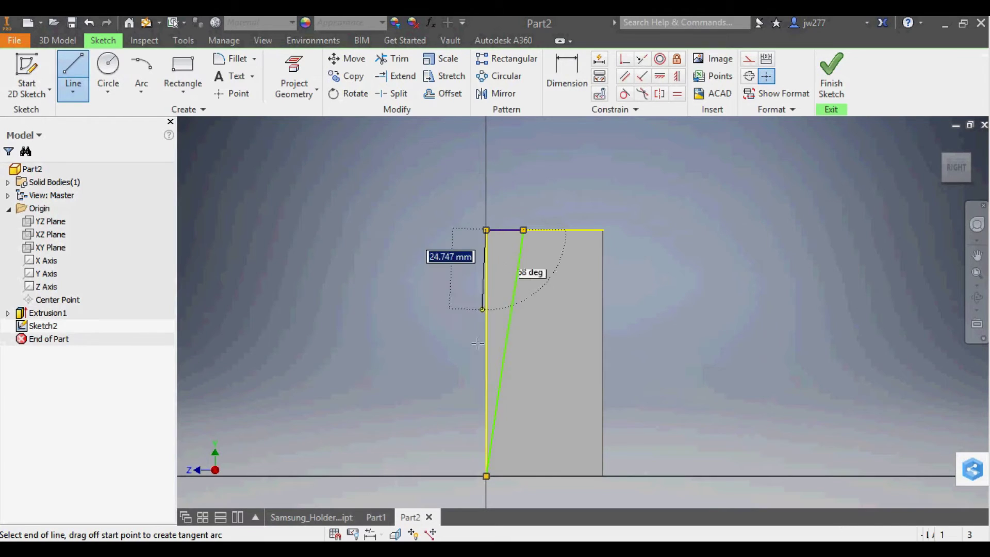
left_click(486, 476)
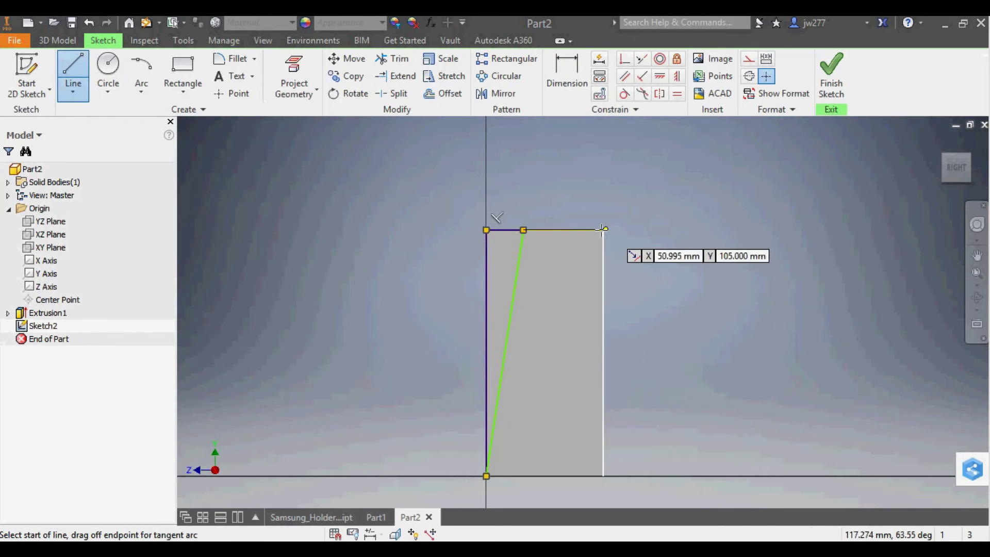
- Draw a matching triangle along the face's right side, about 15 mm wide at the top edge and tapering to the bottom-right corner
scroll(599, 229, "down", 5)
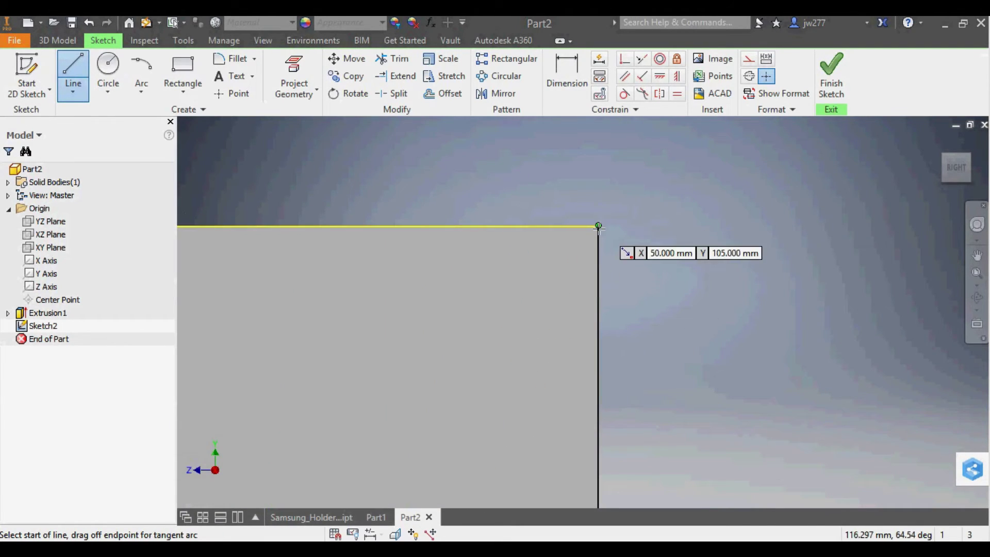
left_click(598, 226)
left_click(364, 223)
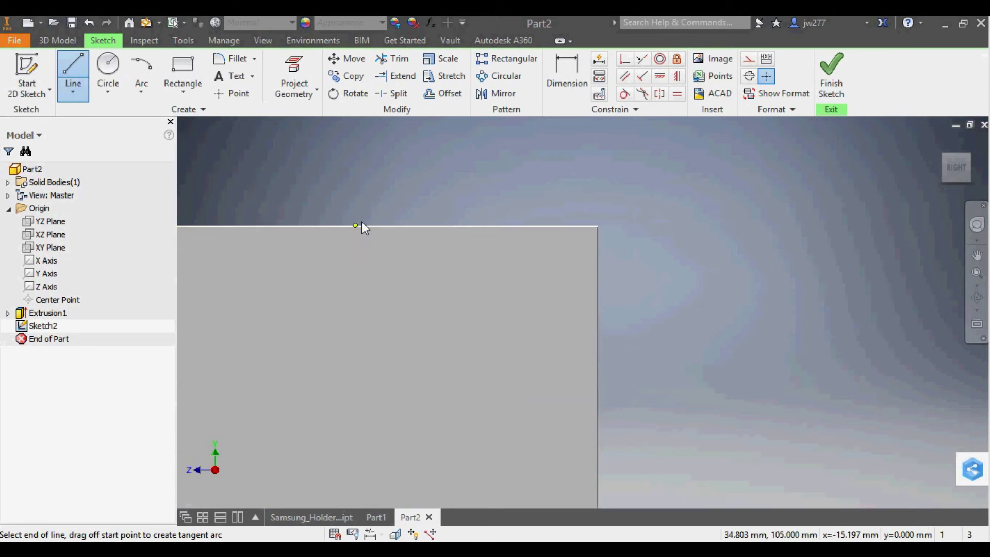
scroll(396, 208, "up", 5)
left_click(439, 212)
scroll(438, 402, "up", 3)
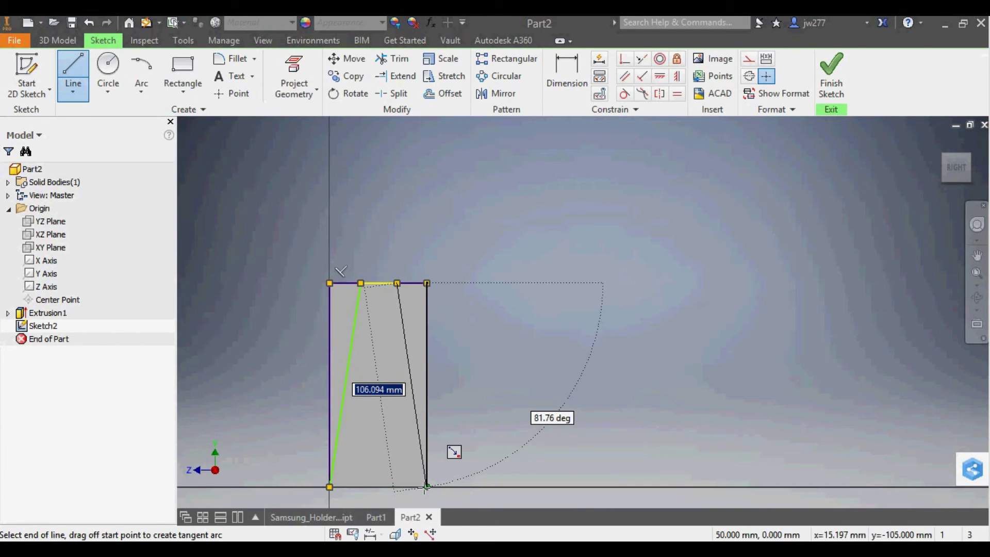
left_click(427, 487)
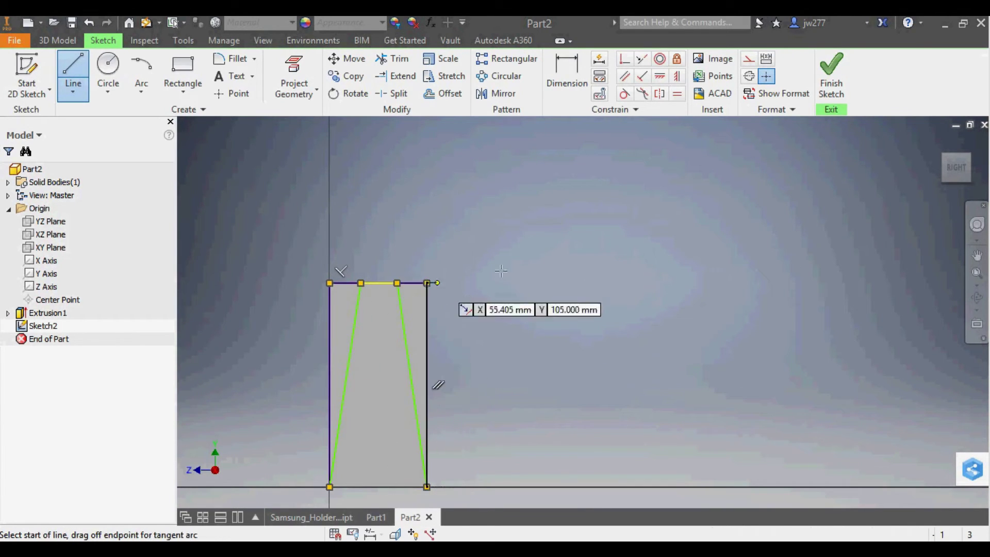
scroll(630, 305, "up", 2)
- Draw a narrow upright triangle in the middle of the back face, with a base about 13 mm wide on the bottom edge
scroll(433, 397, "down", 5)
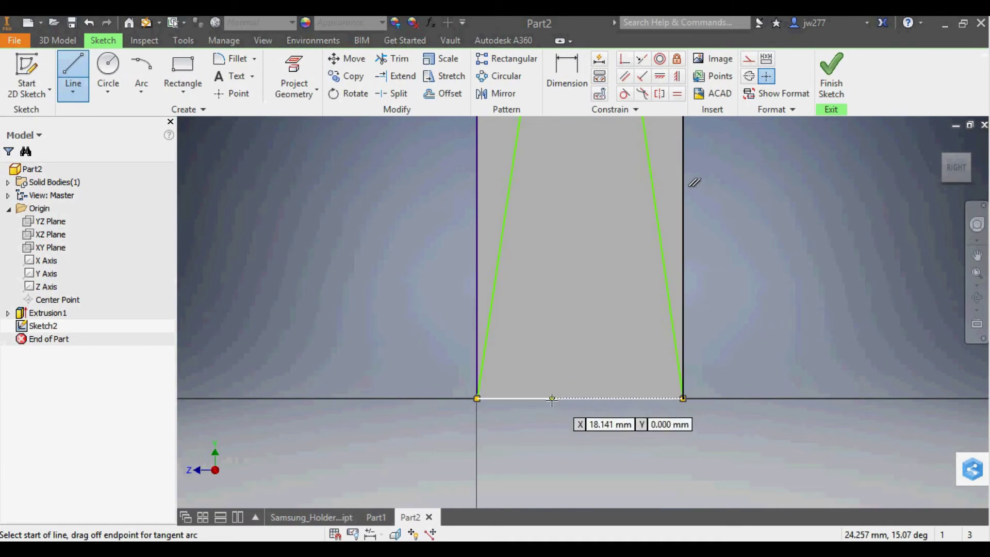
left_click(543, 398)
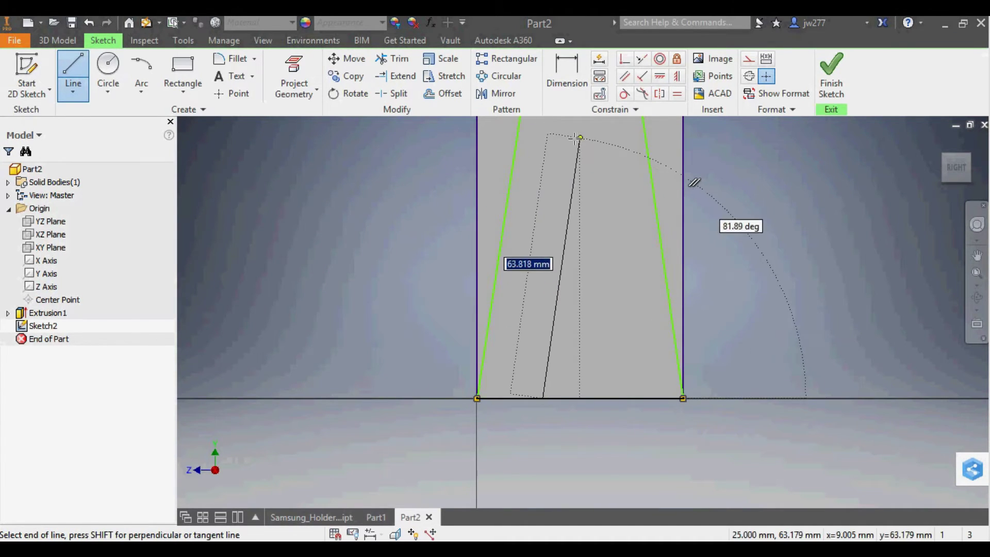
key("Escape")
right_click(567, 421)
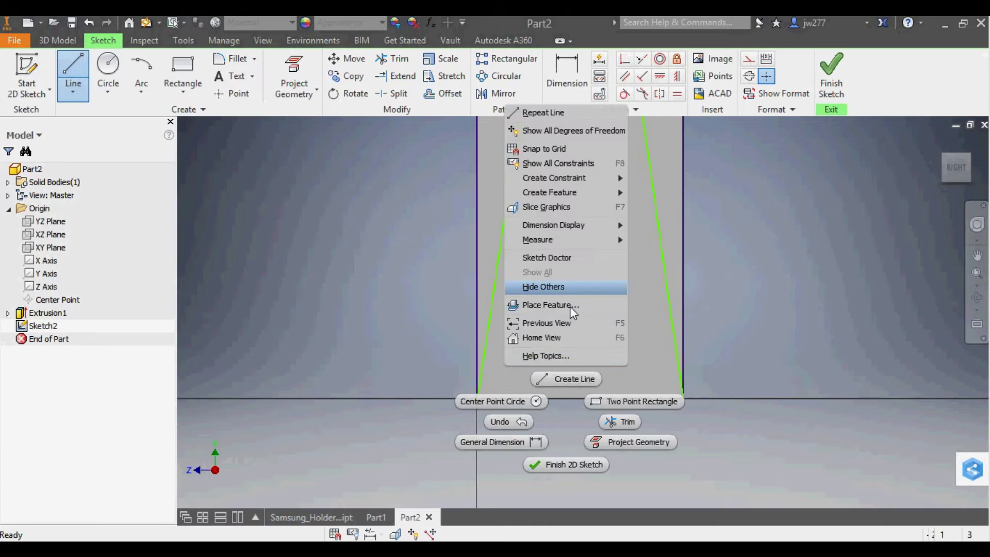
left_click(575, 378)
left_click(557, 399)
left_click(575, 162)
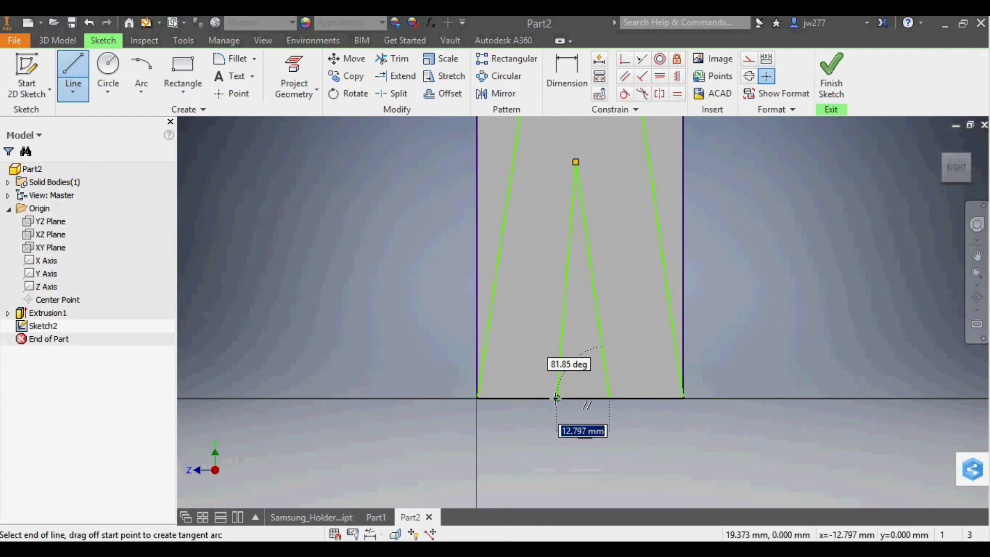
double_click(610, 398)
key("Escape")
- Dimension the left side triangle's top edge to 15 mm
scroll(720, 386, "down", 2)
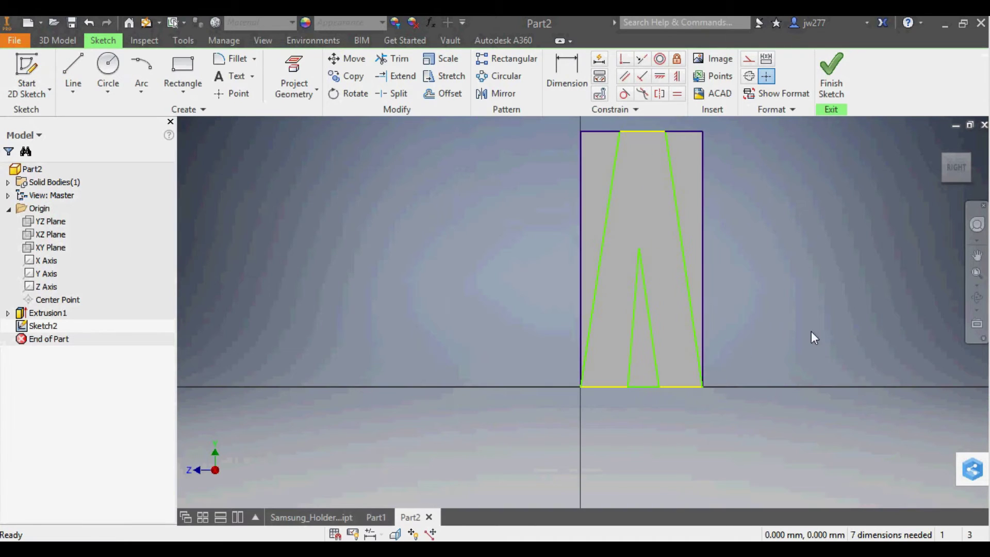
scroll(813, 336, "up", 1)
right_click(730, 198)
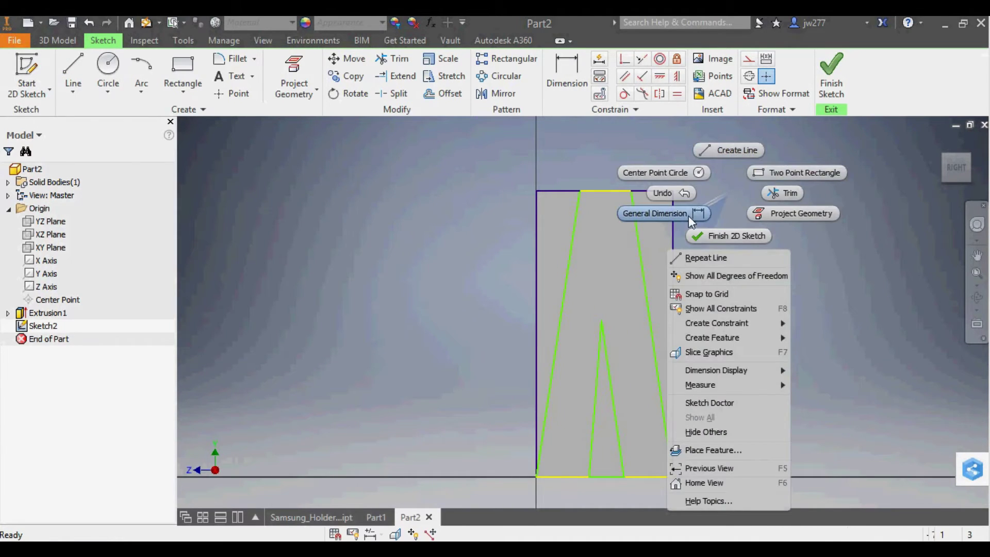
left_click(662, 213)
left_click(578, 191)
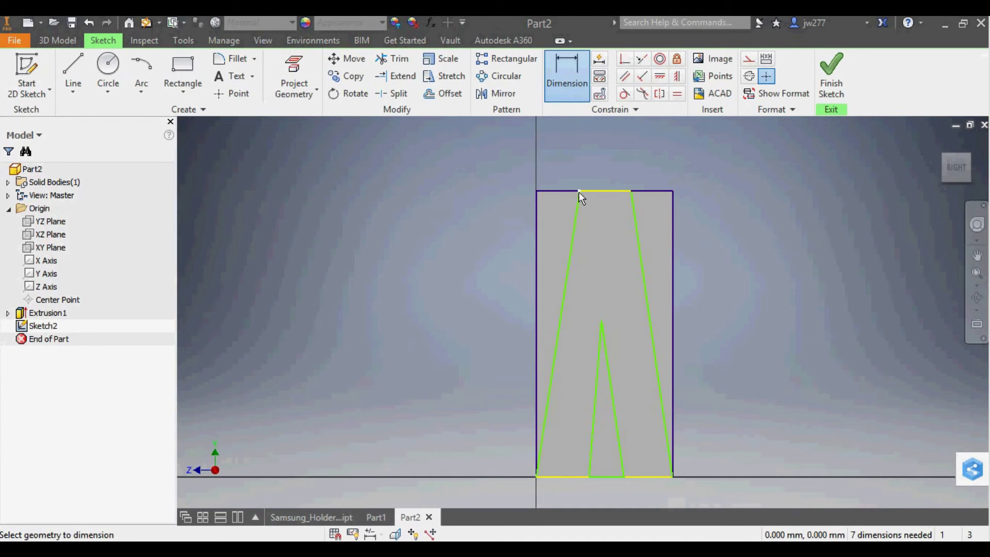
left_click(535, 190)
left_click(568, 168)
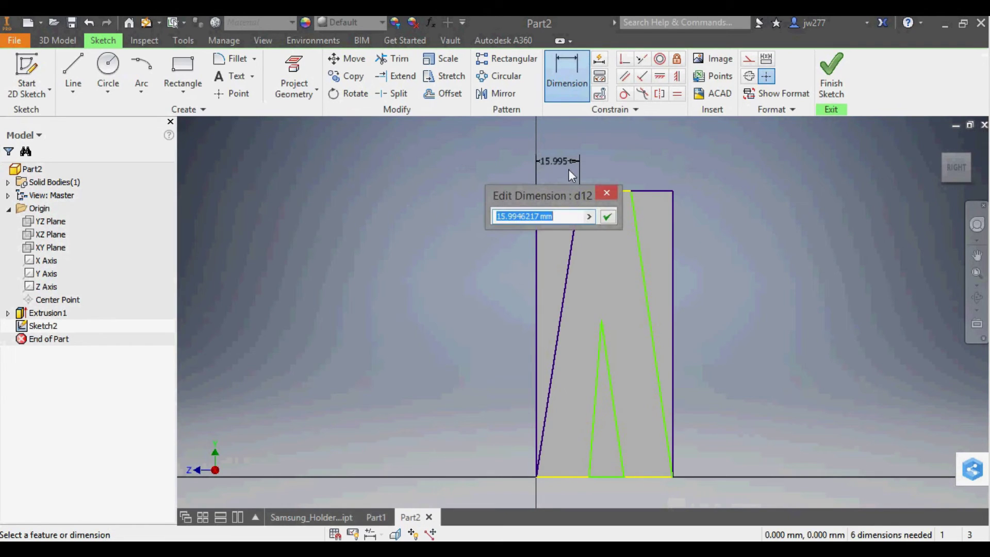
type("15")
key("Return")
- Dimension the right side triangle's top edge to 15 mm
left_click(632, 191)
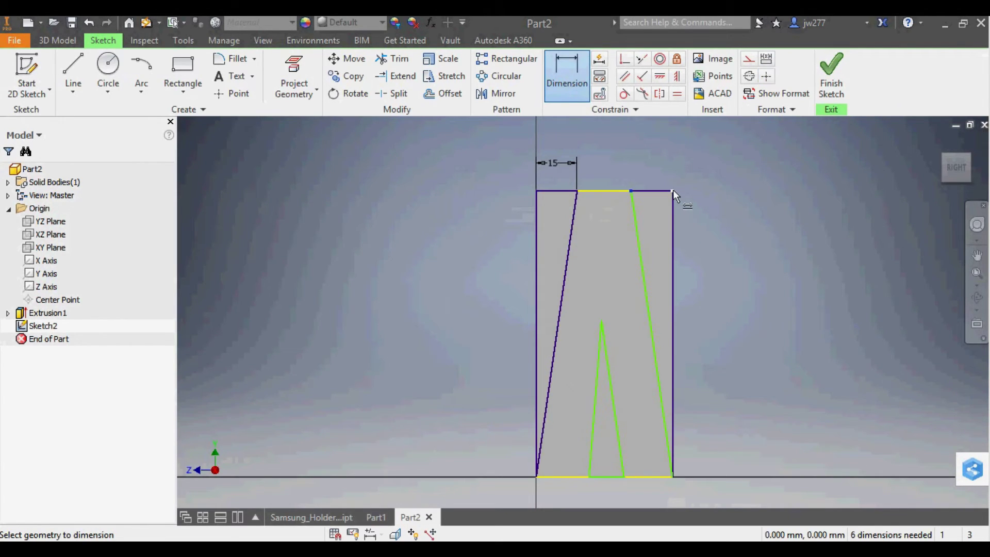
left_click(673, 191)
left_click(657, 159)
type("15")
key("Return")
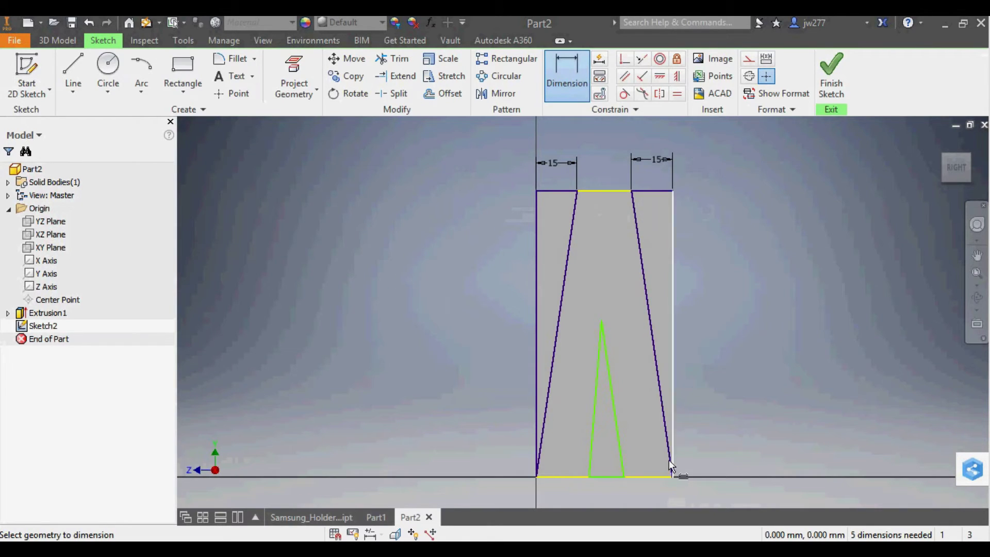
- Dimension both ends of the central triangle's base to 15 mm from the face's nearest bottom corners
left_click(673, 477)
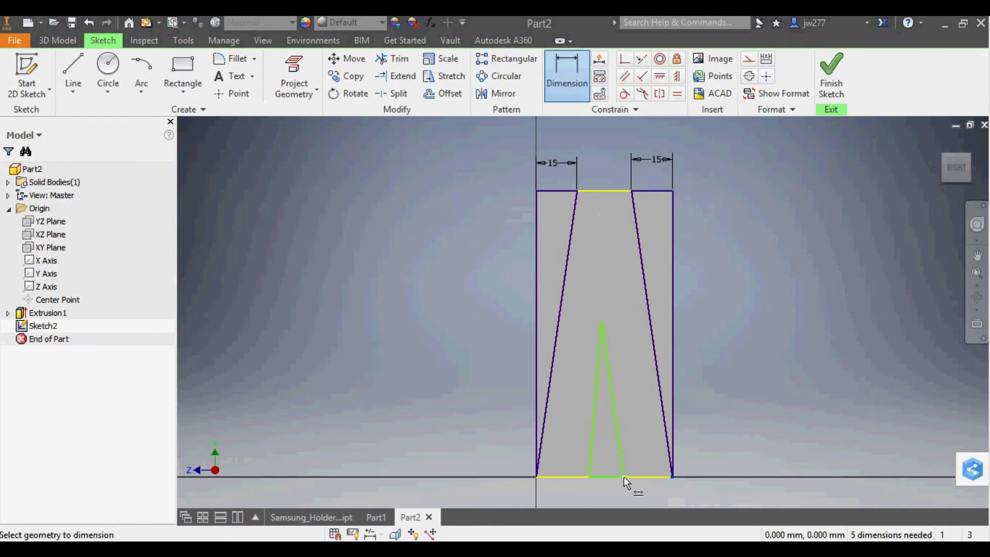
left_click(625, 477)
left_click(646, 492)
type("15")
key("Return")
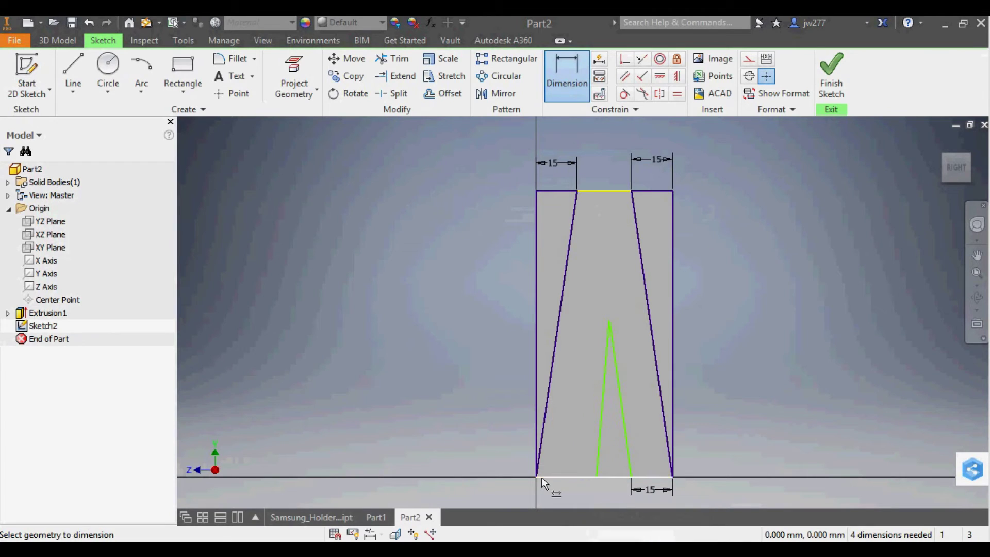
left_click(595, 477)
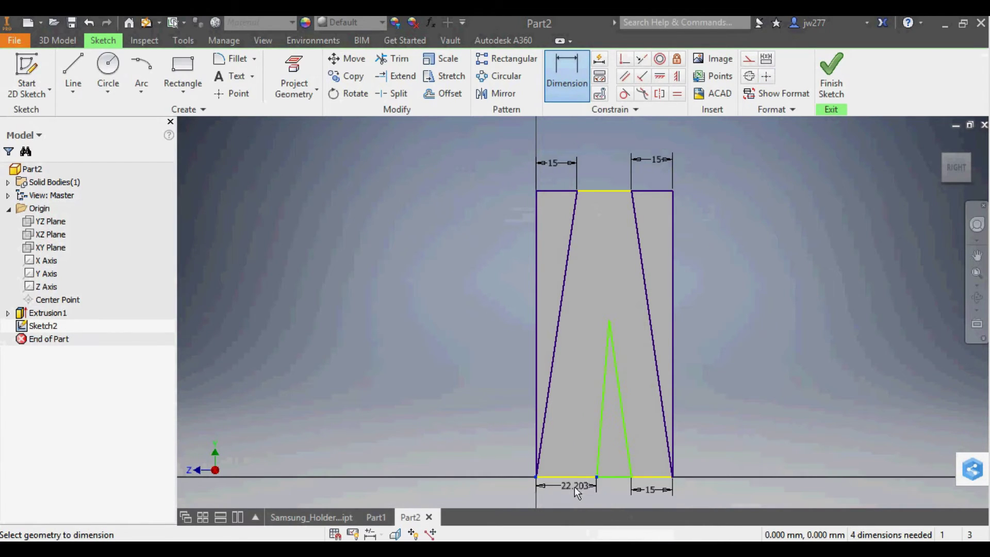
left_click(565, 491)
type("15")
key("Return")
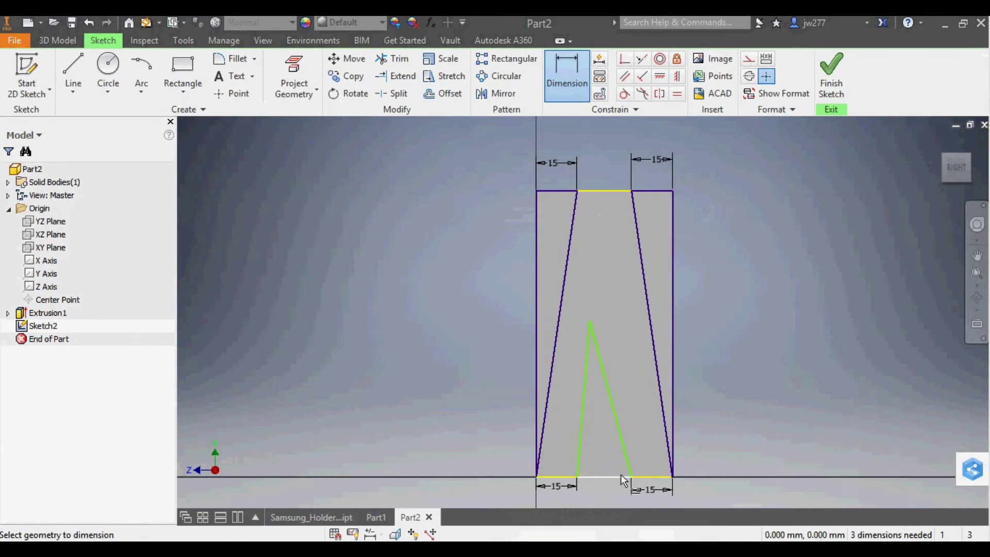
- Dimension the central triangle's apex 25 mm from the face's left edge and 15 mm below its top edge, and finish the sketch
left_click(590, 321)
left_click(537, 324)
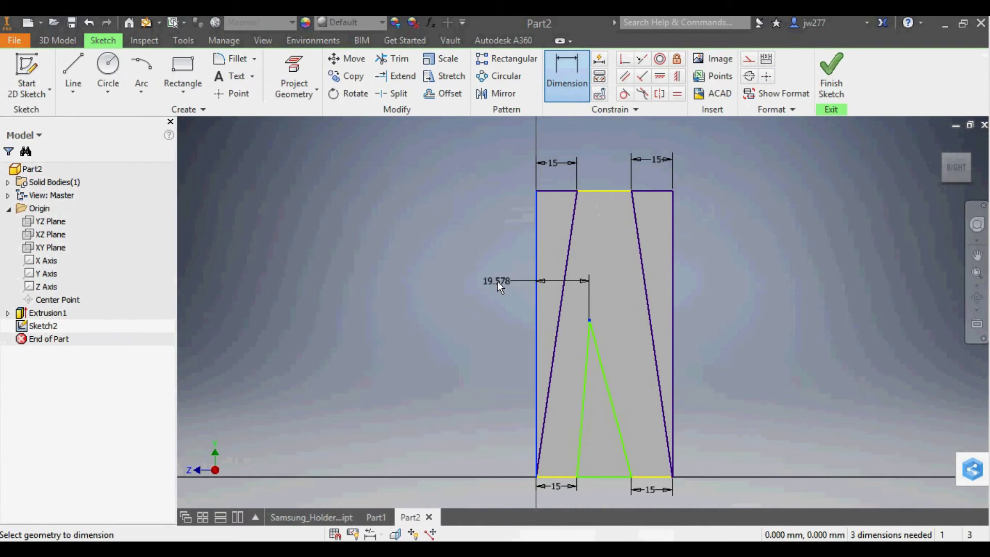
left_click(497, 281)
type("25")
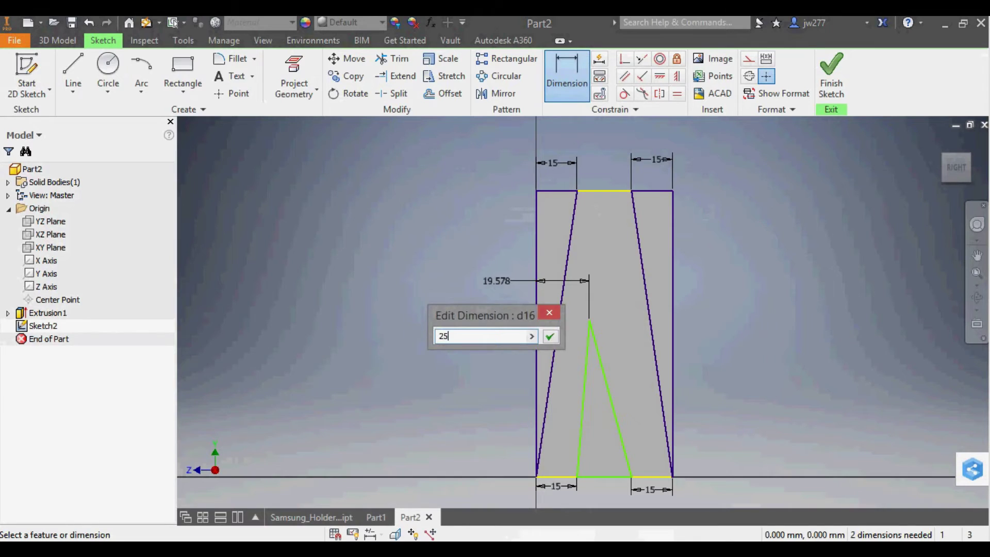
key("Return")
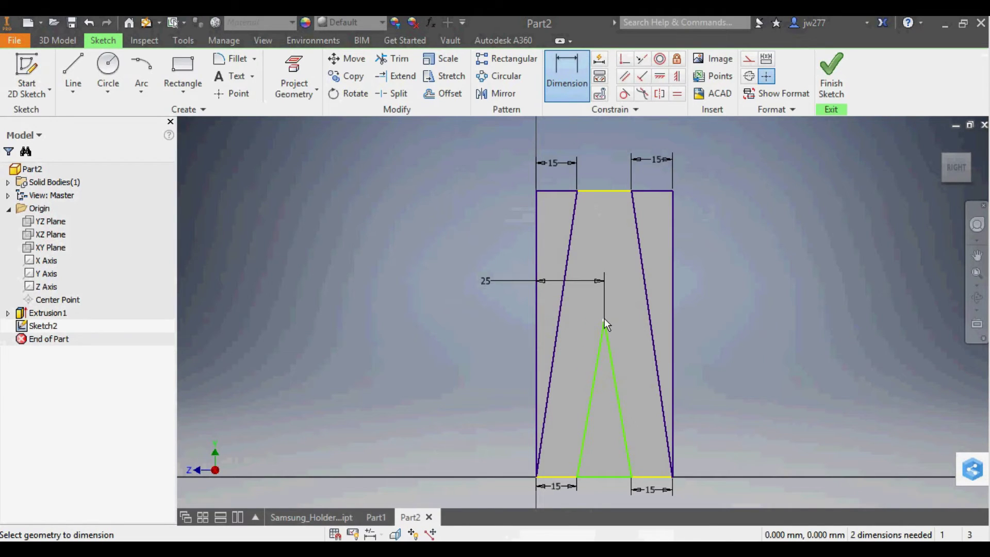
left_click(675, 195)
left_click(694, 227)
type("15")
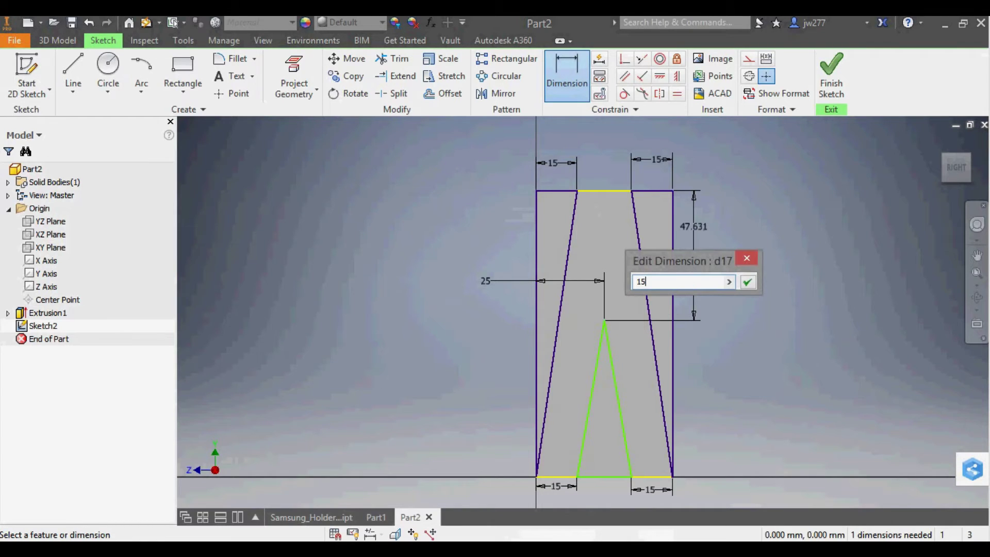
key("Return")
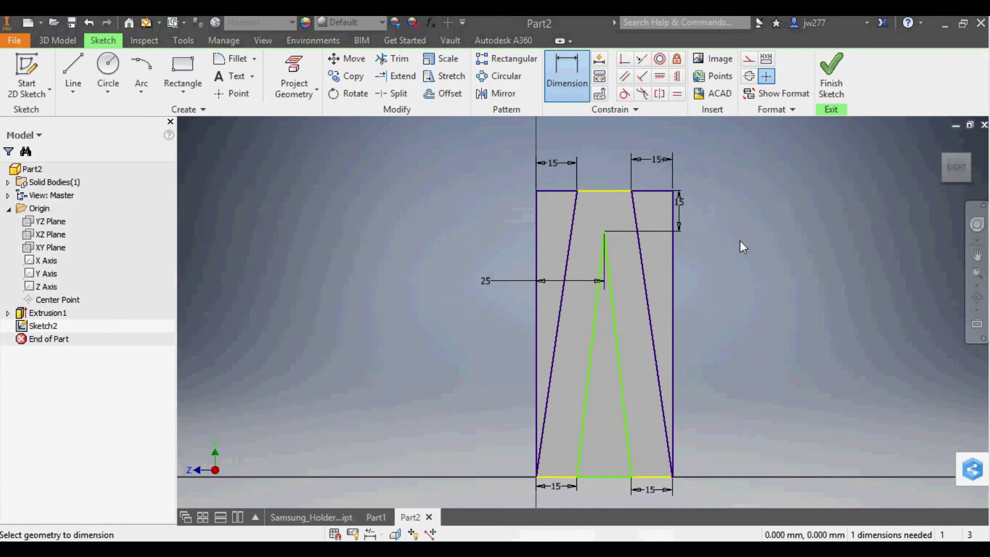
left_click(832, 77)
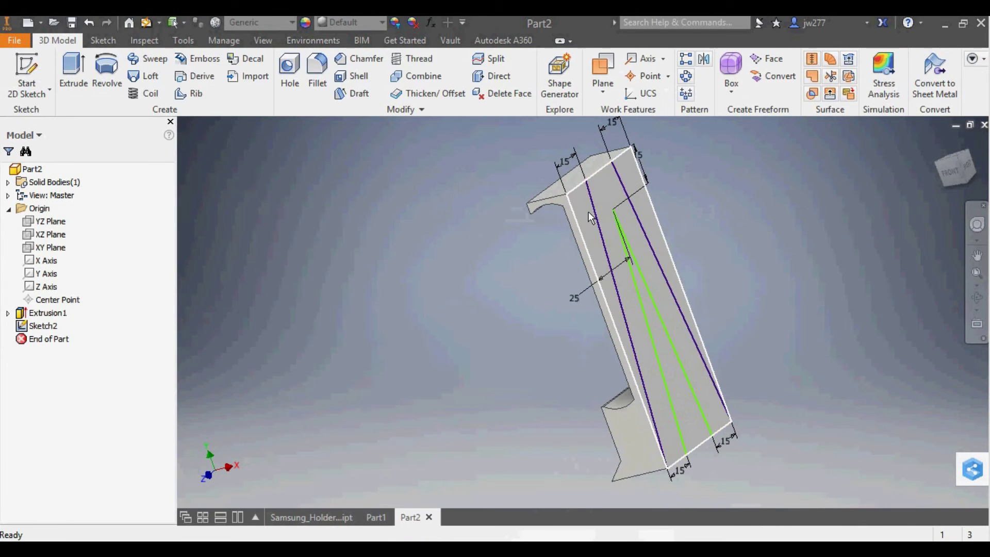
- Cut the two side triangles and the central triangle through the whole body with Extrude, using the All extent
left_click(106, 221)
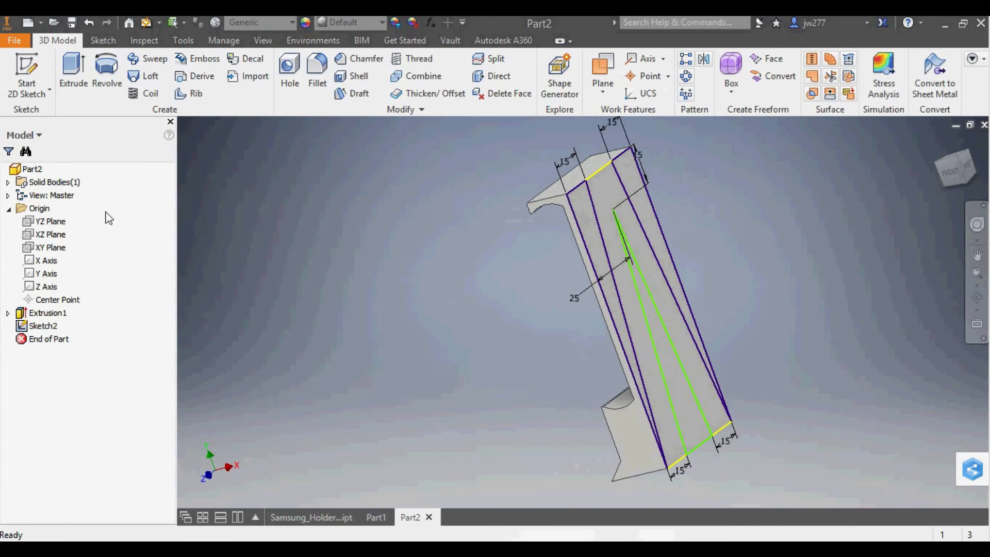
left_click(64, 76)
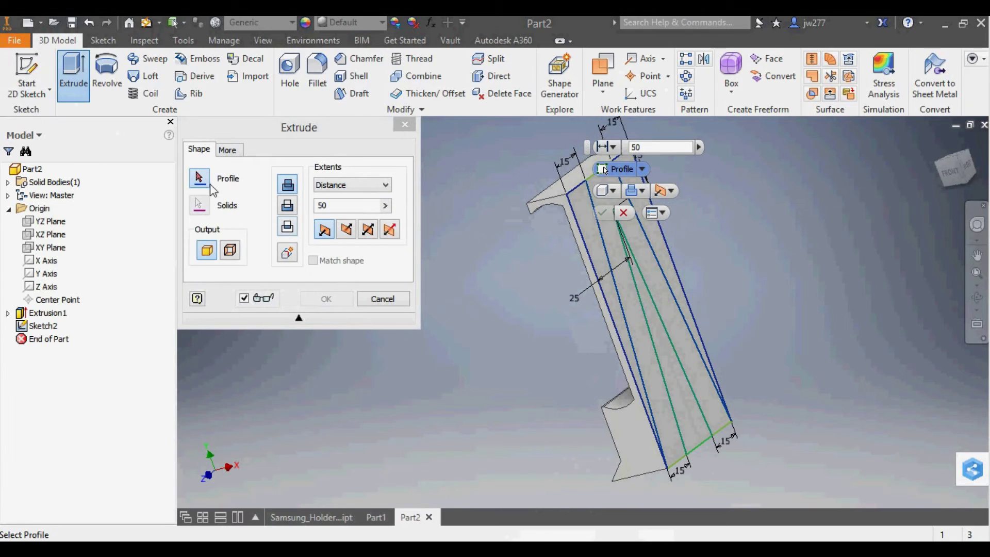
left_click(588, 222)
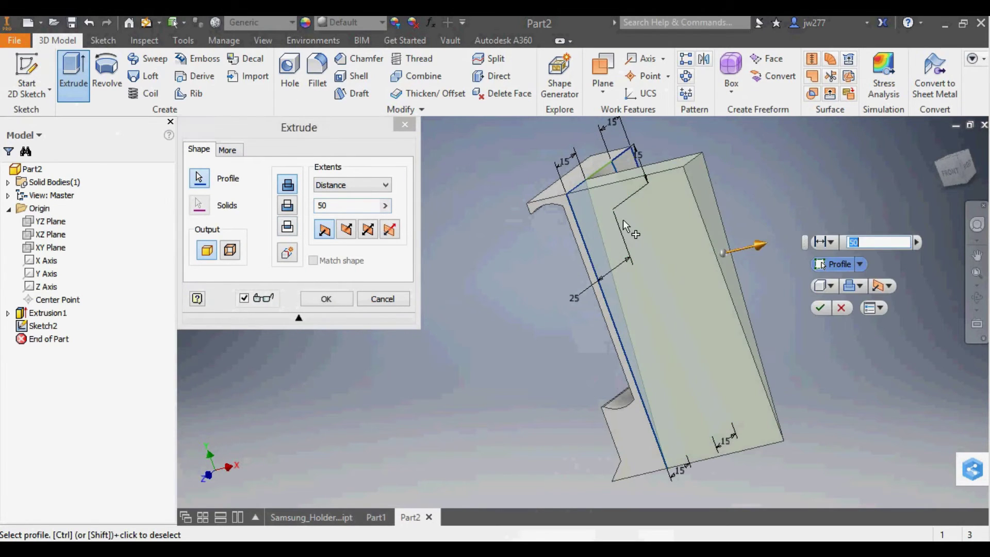
left_click(346, 229)
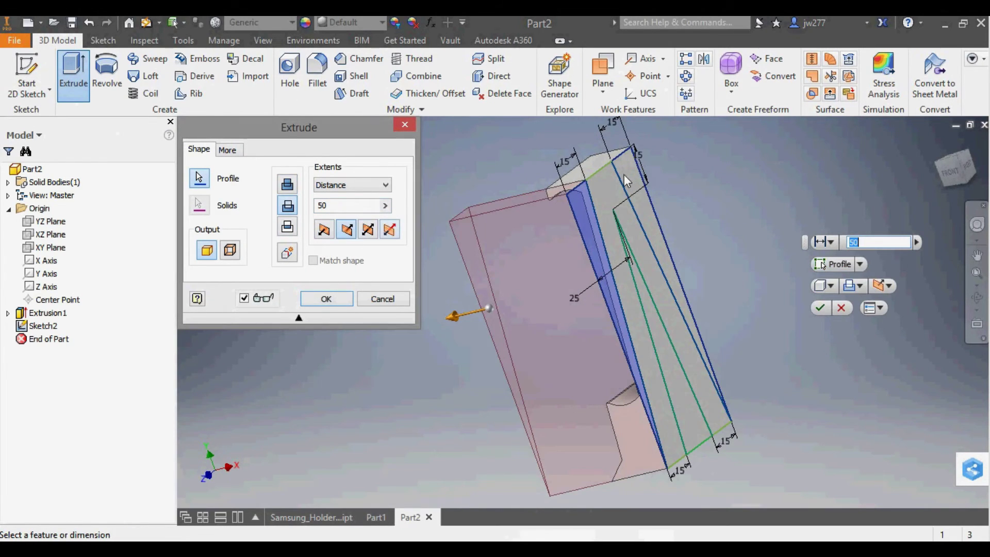
left_click(199, 178)
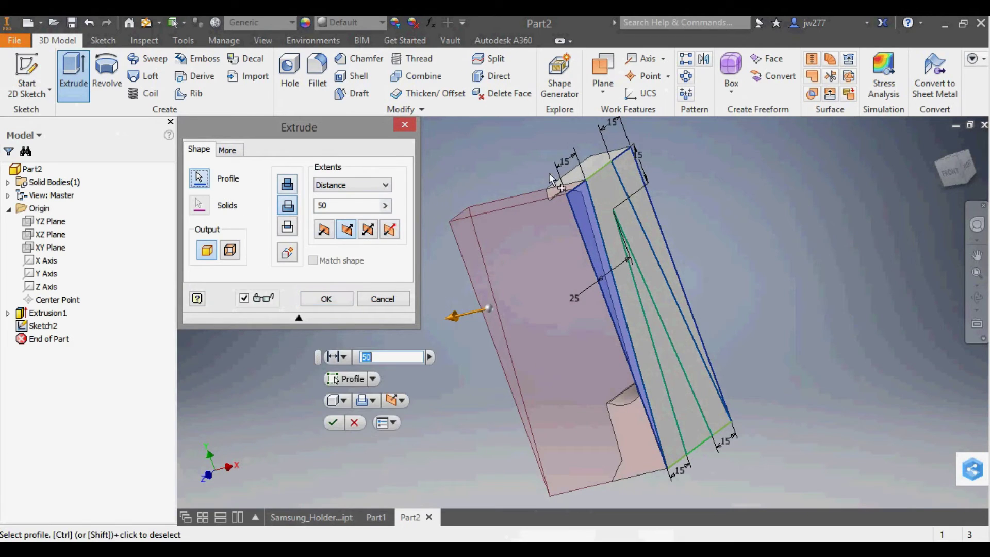
left_click(634, 209)
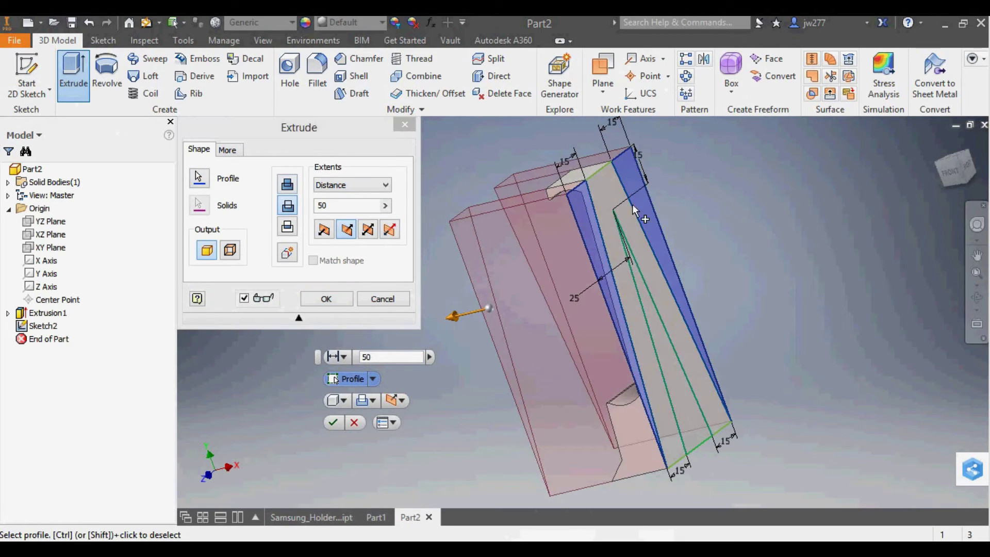
left_click(670, 364)
left_click(345, 187)
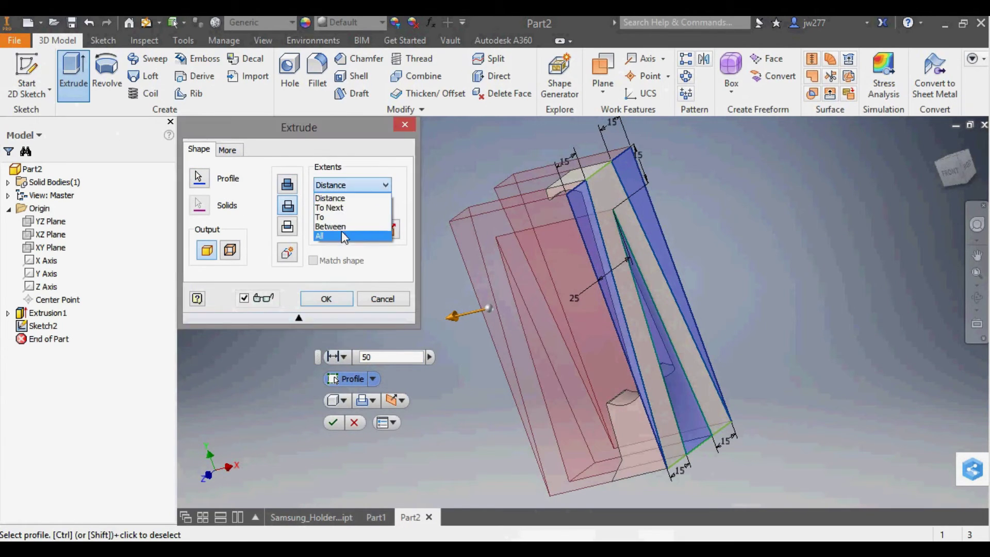
left_click(344, 233)
left_click(333, 300)
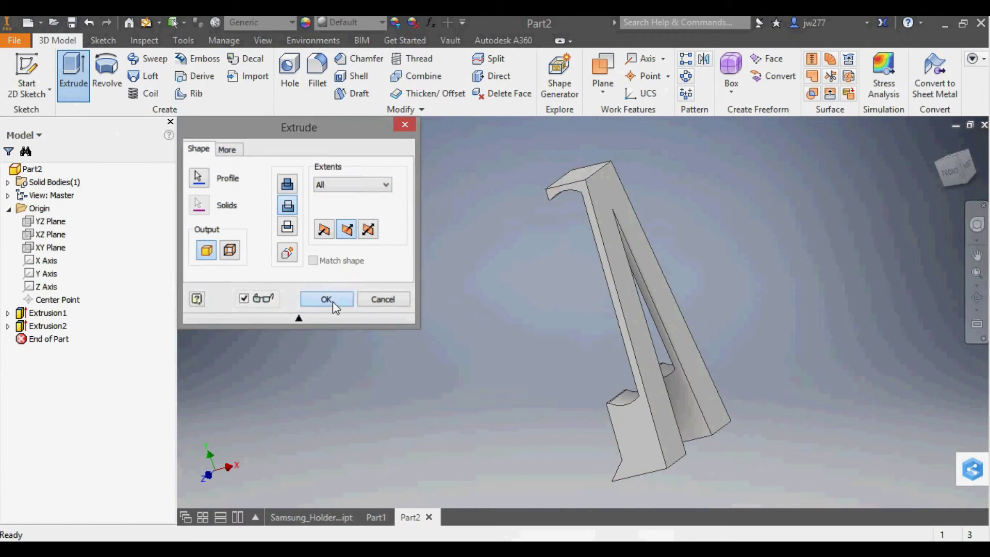
middle_click_drag(513, 398, 631, 375, "shift")
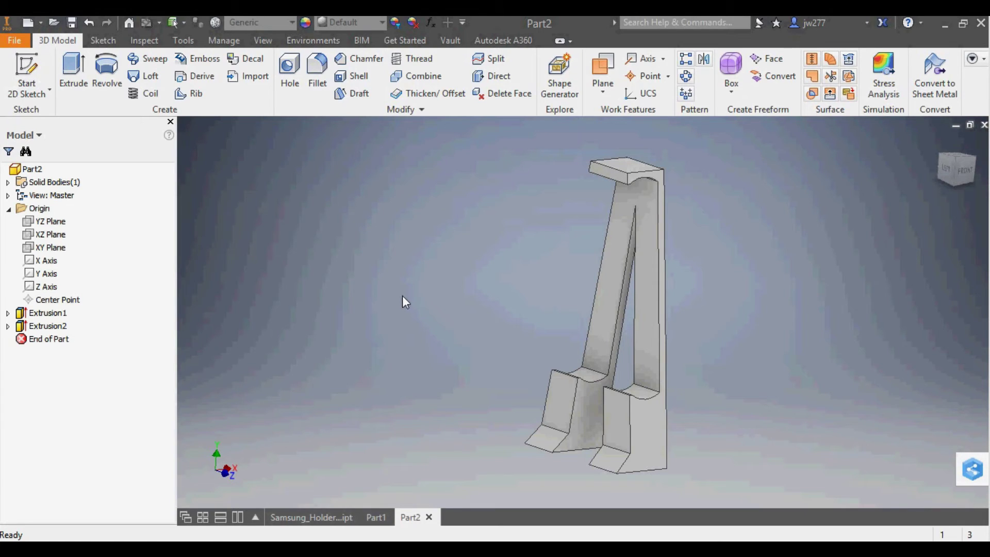
- Start exporting the part with the STL file type, and cancel without saving
left_click(14, 40)
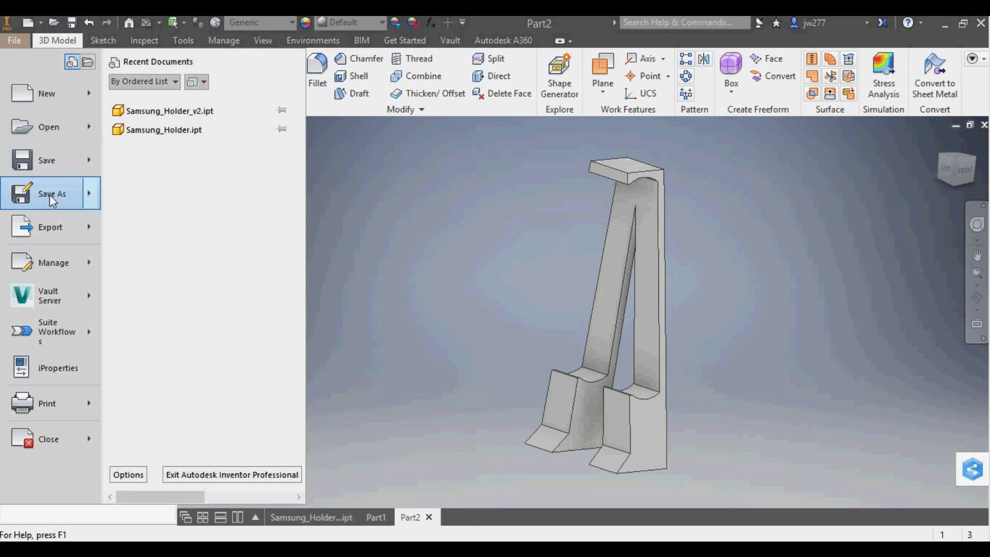
mouse_move(87, 228)
left_click(171, 225)
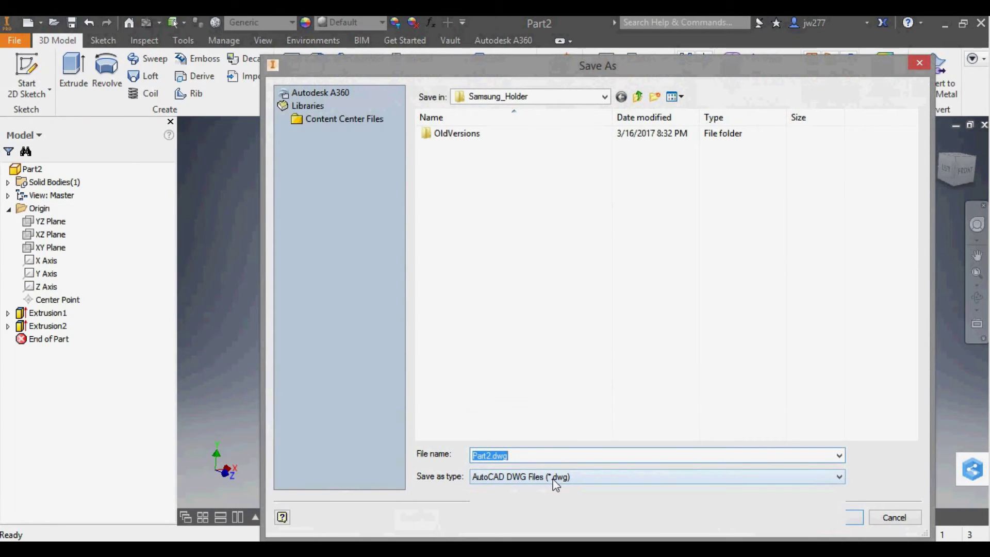
left_click(557, 481)
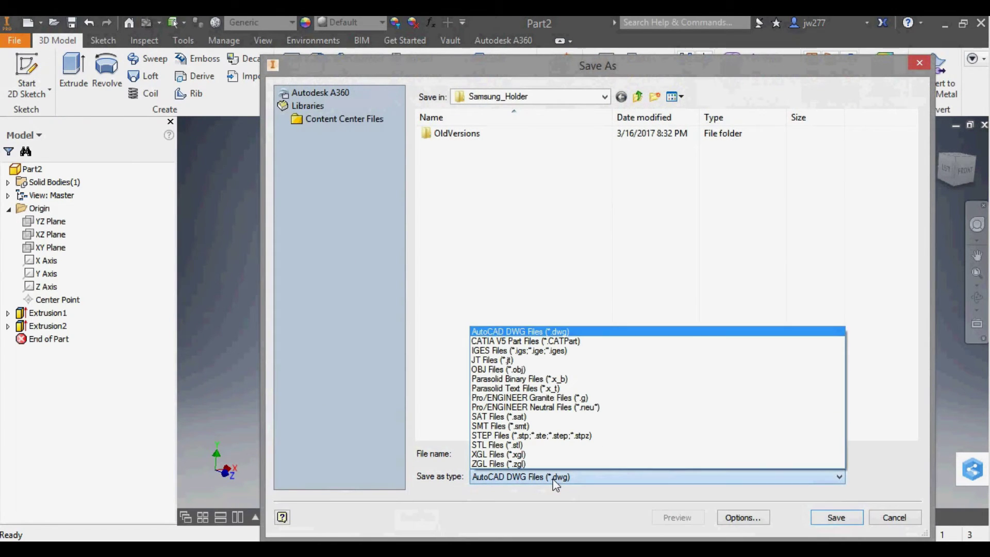
left_click(509, 445)
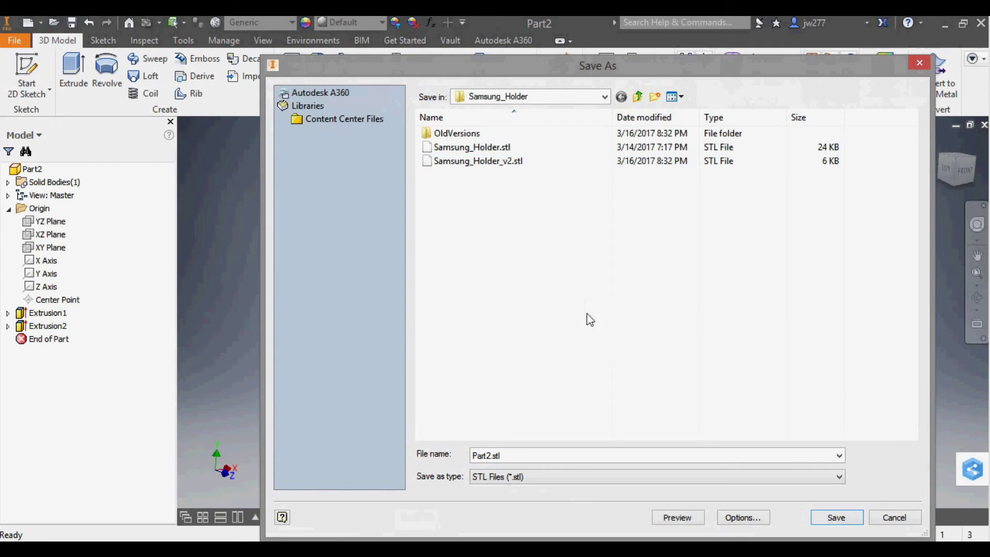
left_click(892, 521)
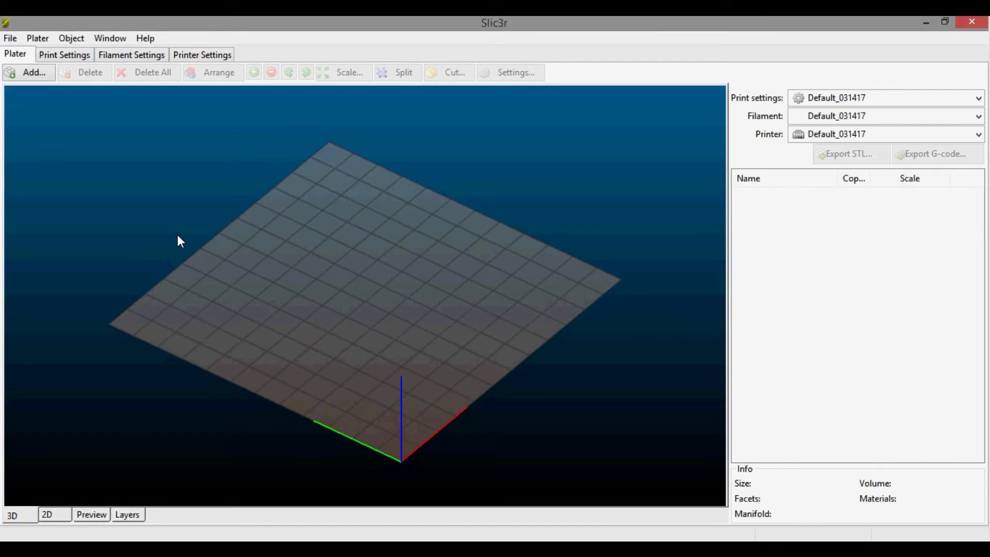
- Add Samsung_Holder_v2.stl to the print bed
left_click(34, 75)
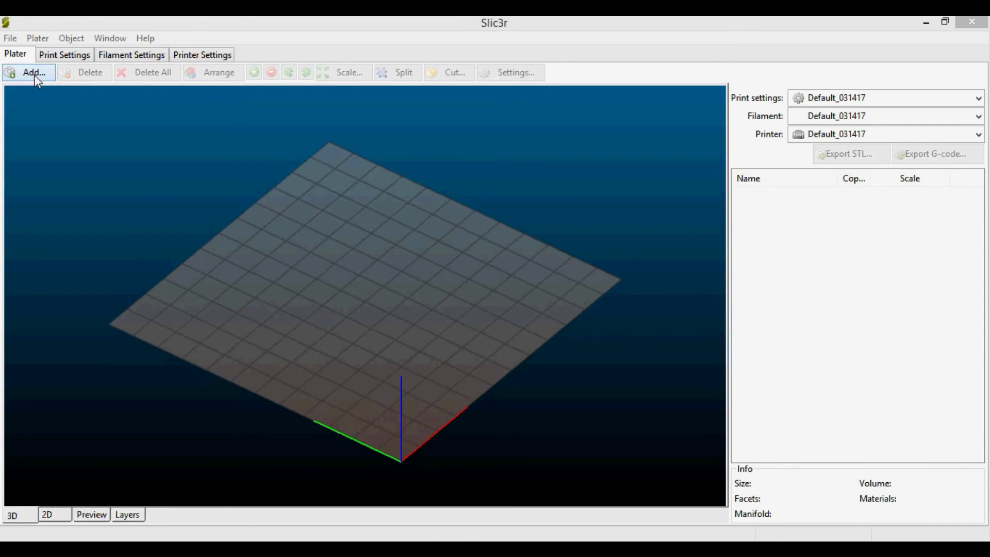
left_click(190, 182)
double_click(188, 181)
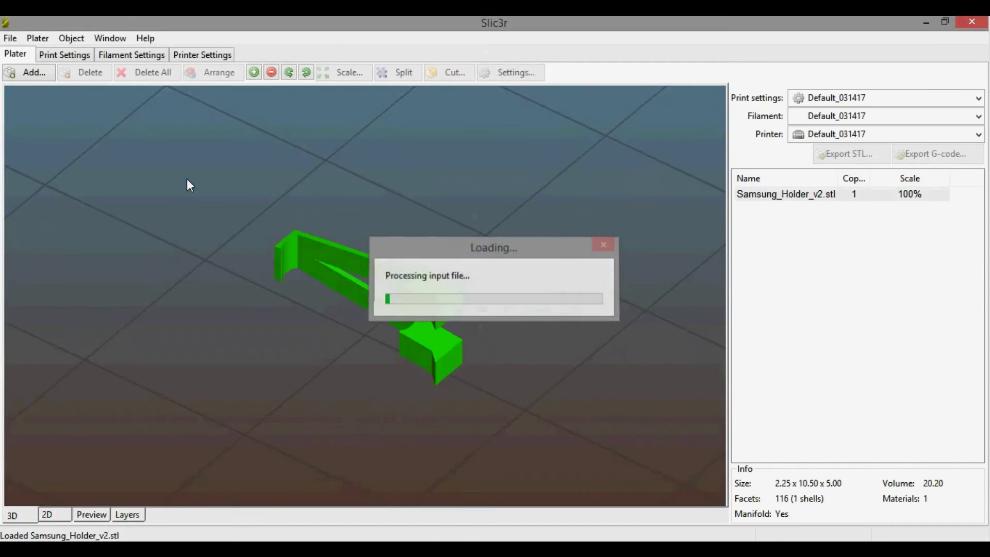
scroll(463, 296, "down", 10)
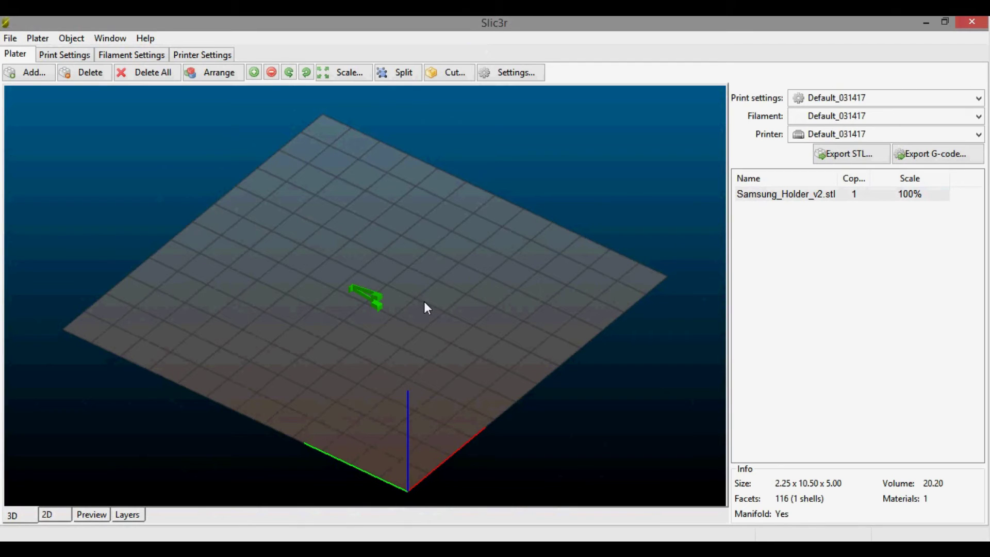
scroll(384, 303, "up", 10)
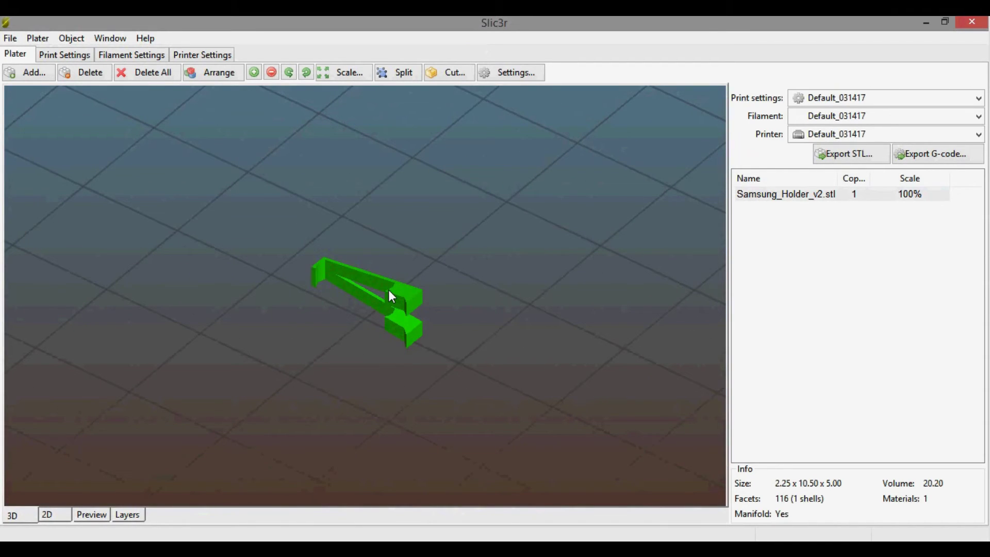
- Scale the holder uniformly to 1000%
right_click(397, 294)
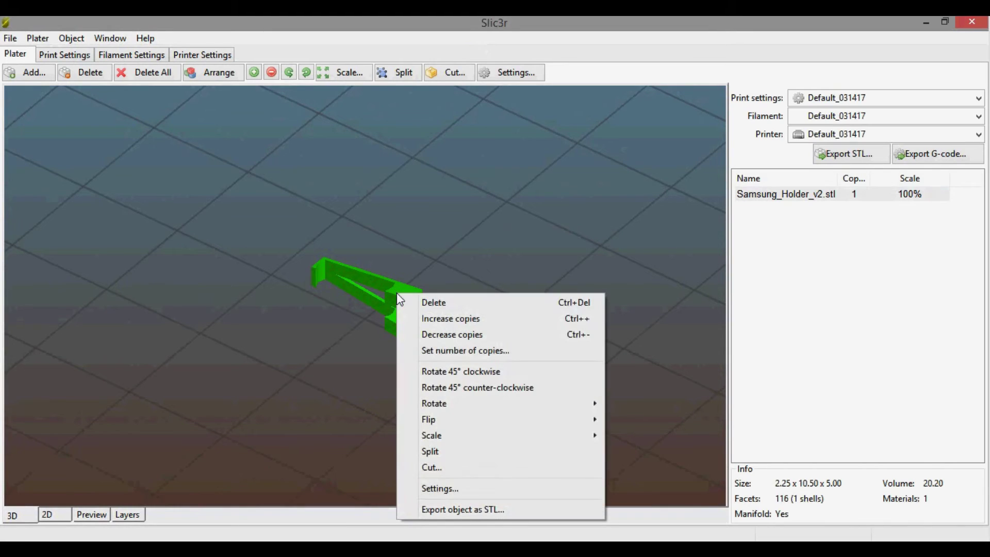
mouse_move(563, 436)
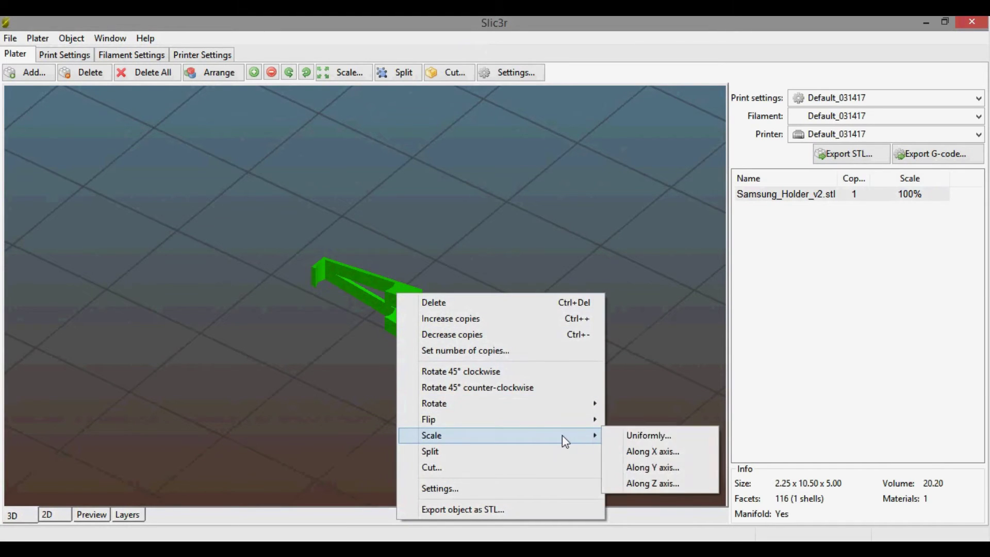
left_click(625, 435)
type("1000")
key("Return")
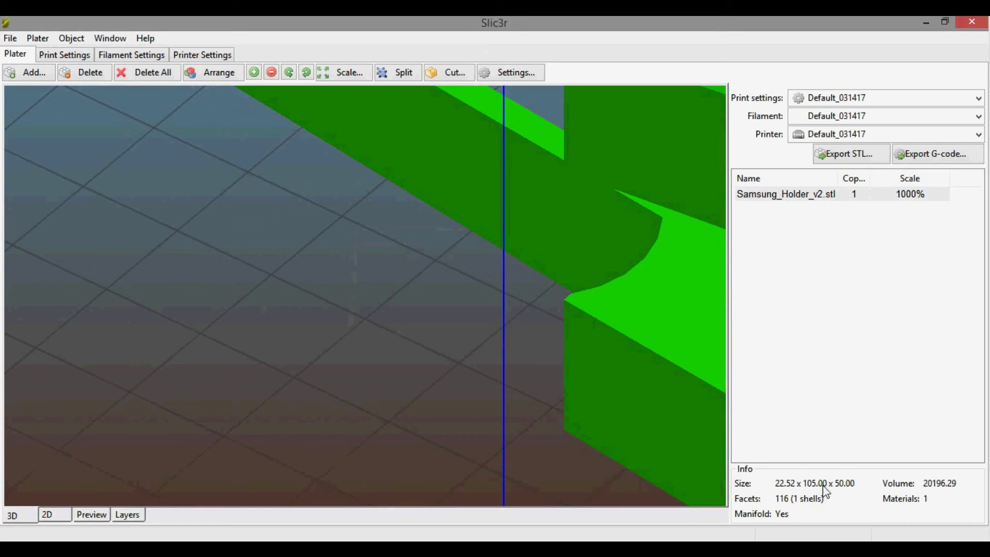
- Rotate the holder -90° around the Y axis so that its flat back lies on the print bed
scroll(620, 384, "down", 1)
scroll(614, 368, "down", 4)
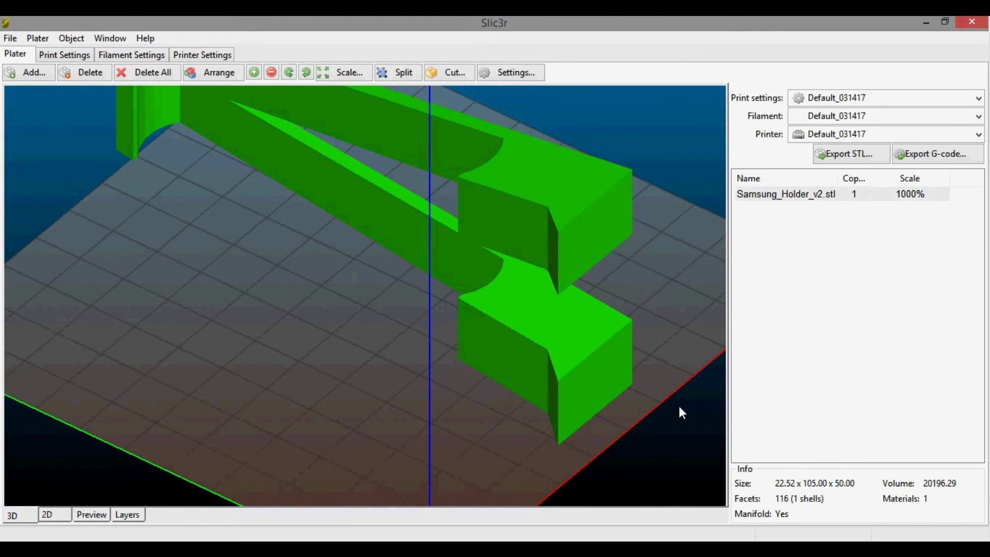
scroll(547, 296, "down", 4)
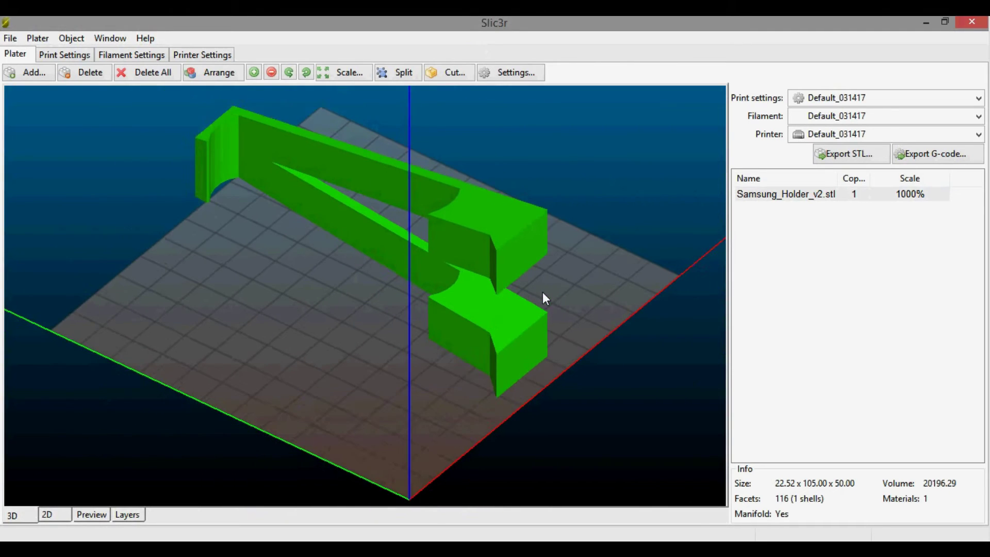
left_click_drag(491, 407, 450, 420)
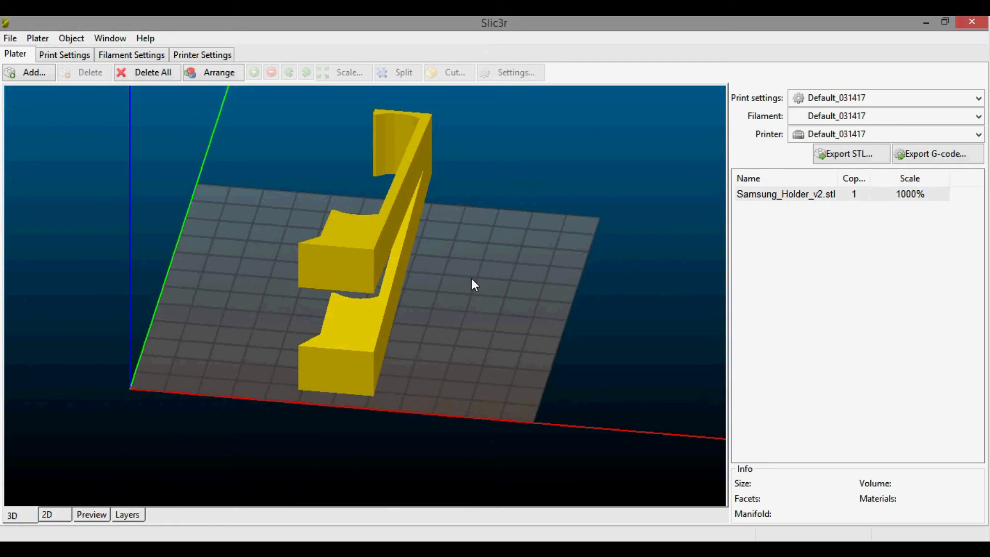
left_click_drag(471, 283, 440, 268)
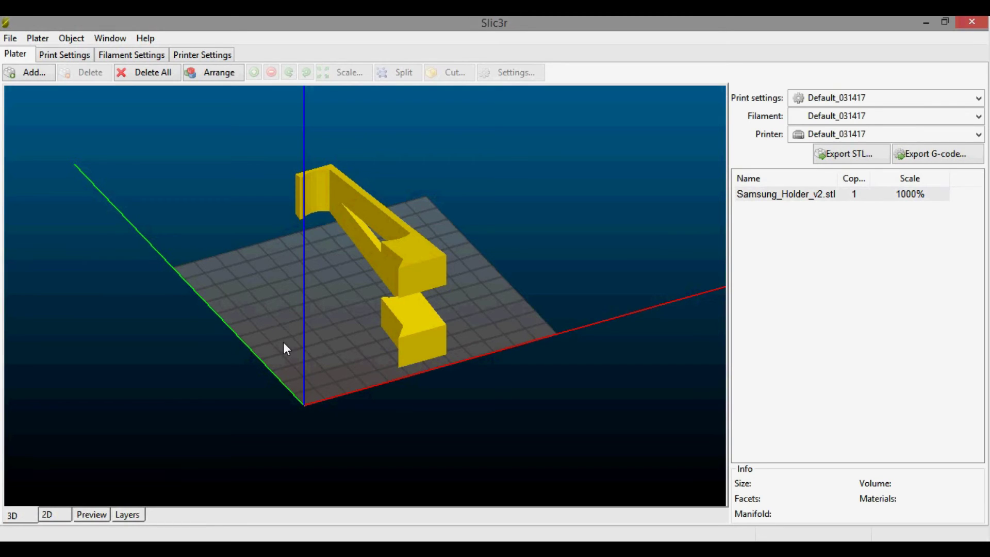
left_click(421, 266)
right_click(422, 266)
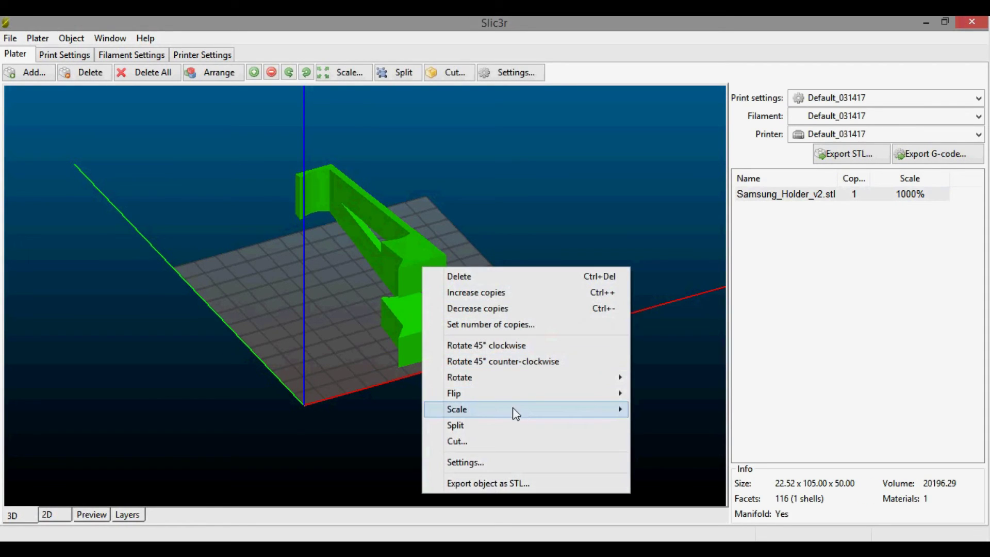
mouse_move(561, 377)
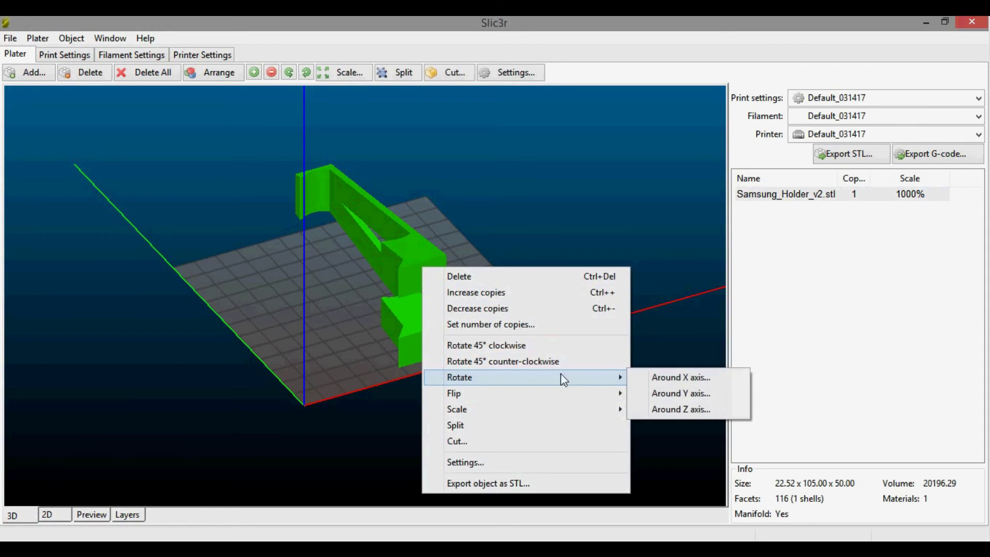
left_click(669, 394)
type("-90")
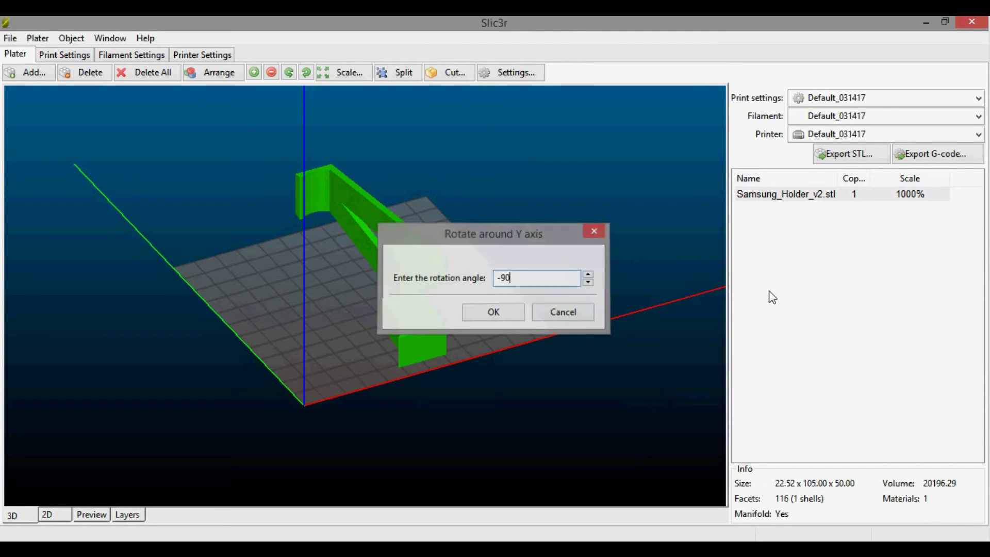
key("Return")
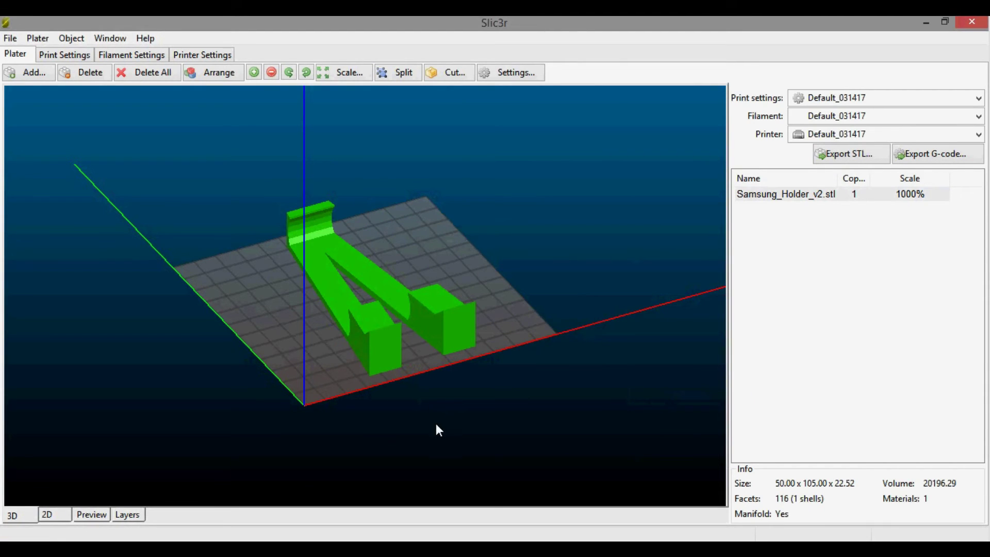
- Rotate the holder 45° around the Z axis to place it diagonally on the bed
mouse_move(436, 423)
left_mouse_down()
mouse_move(441, 457)
mouse_move(454, 444)
mouse_move(436, 436)
mouse_move(474, 419)
mouse_move(437, 424)
left_mouse_up()
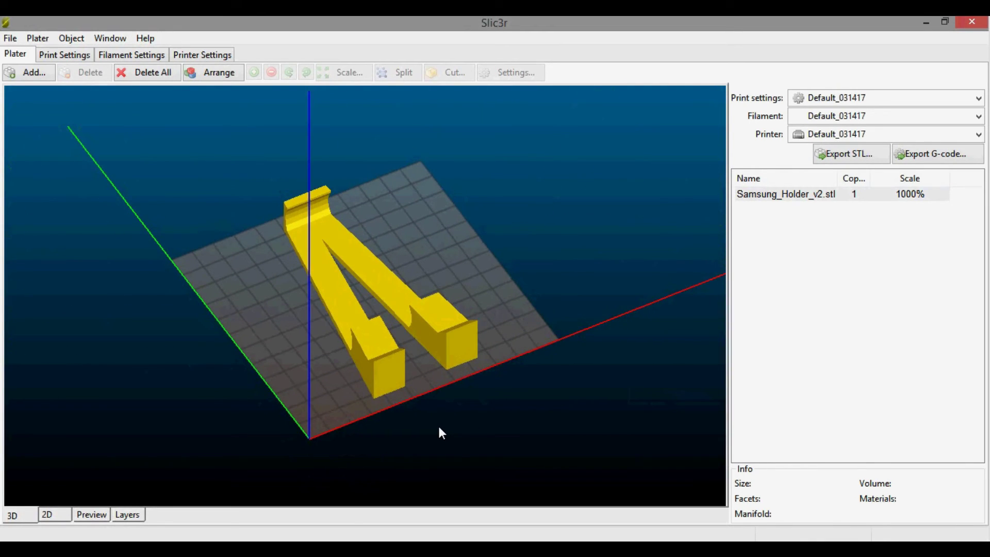
left_click(392, 348)
right_click(391, 346)
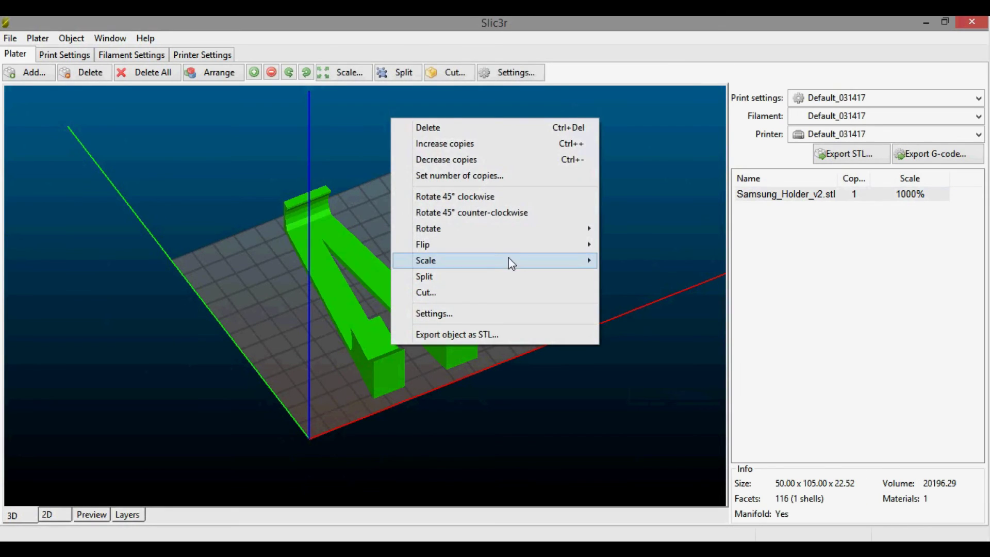
mouse_move(568, 228)
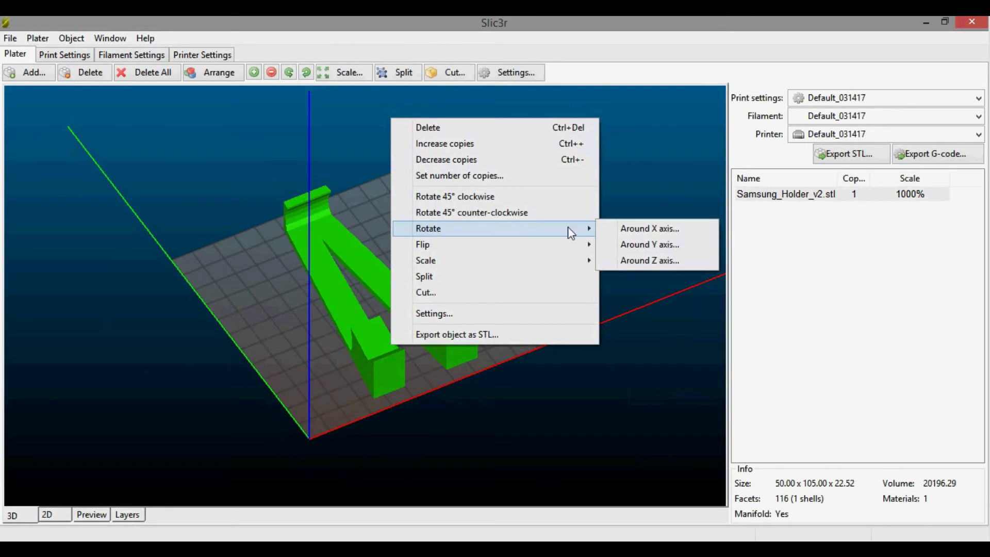
left_click(634, 260)
type("45")
key("Return")
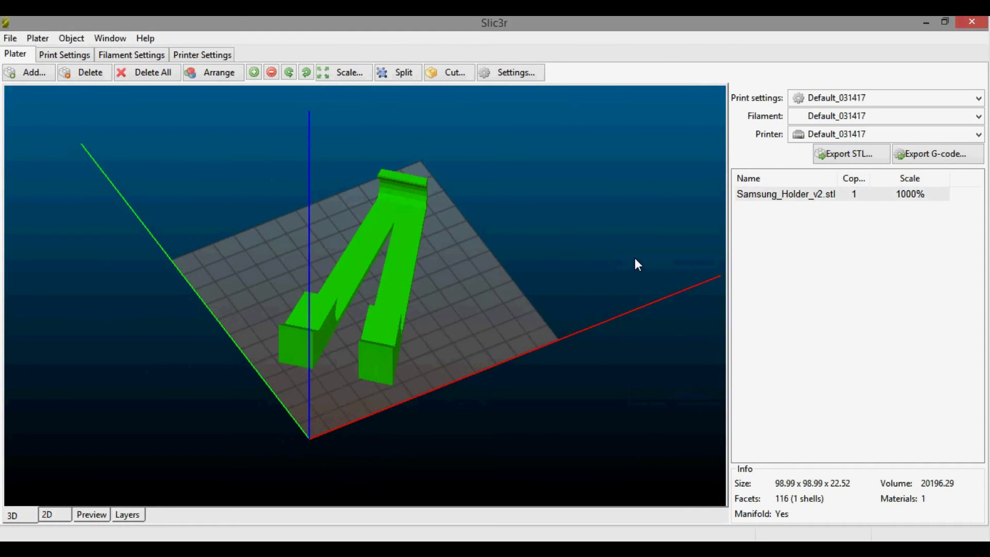
- Inspect the holder's placement on the bed and preview its sliced layers up to a height of 8.15
left_click(492, 449)
left_click_drag(494, 452, 482, 470)
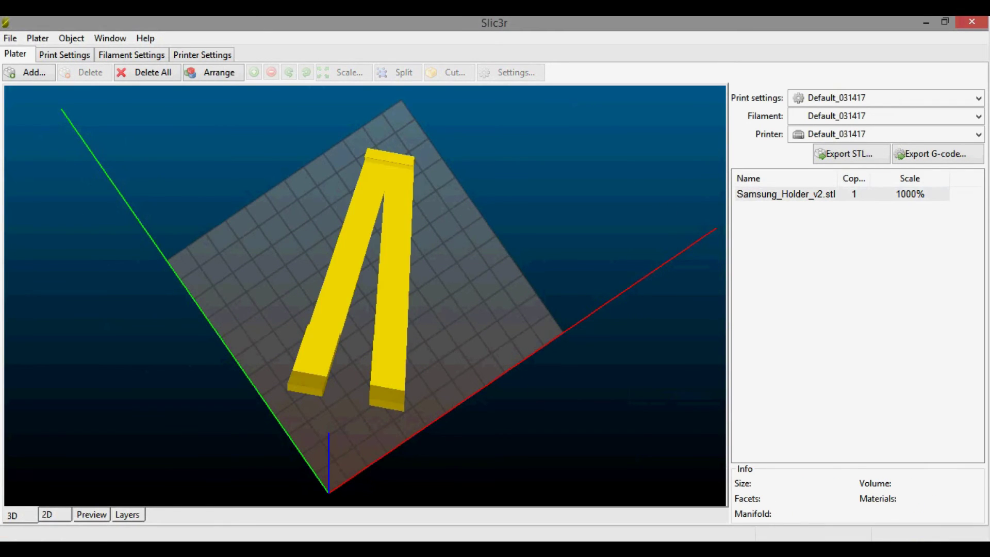
left_click_drag(454, 217, 635, 250)
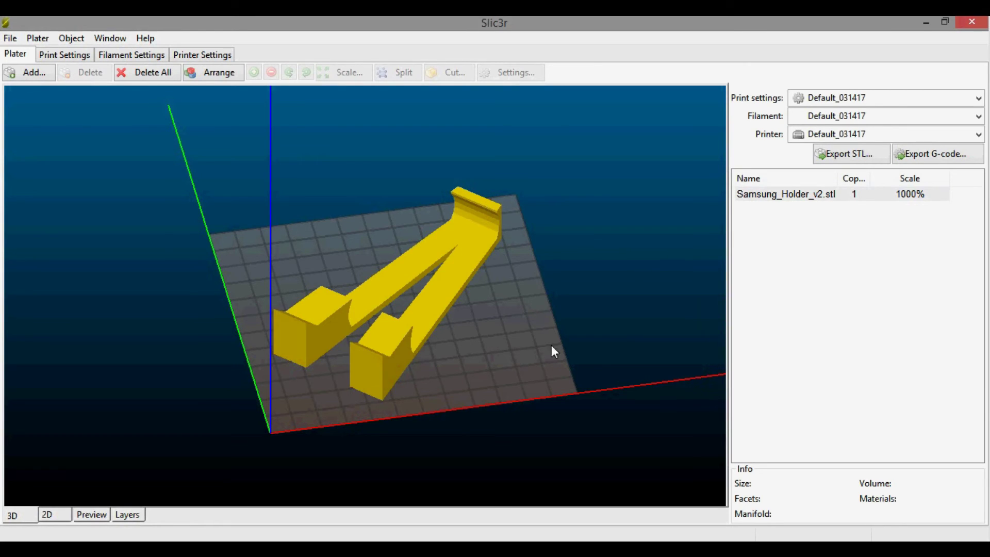
left_click(95, 515)
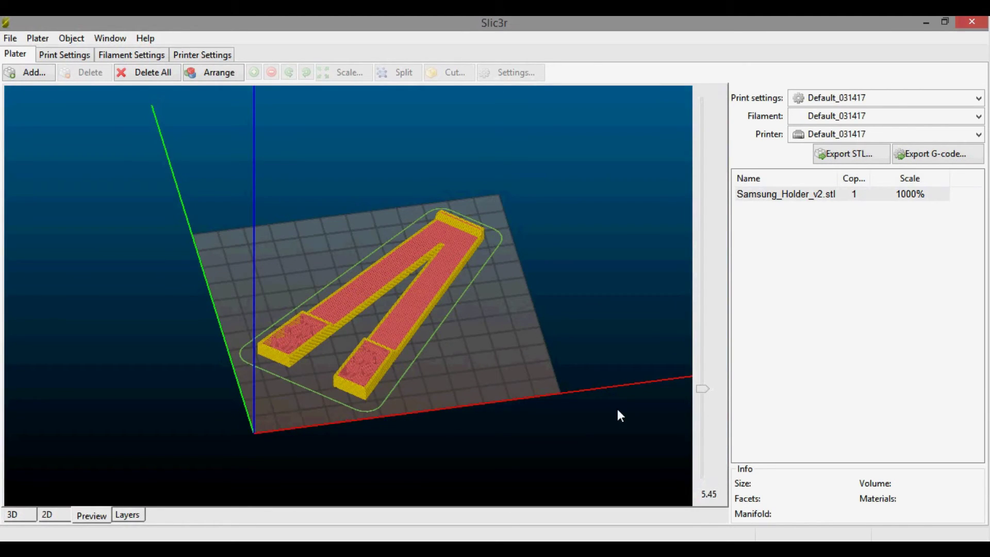
left_click_drag(706, 388, 700, 345)
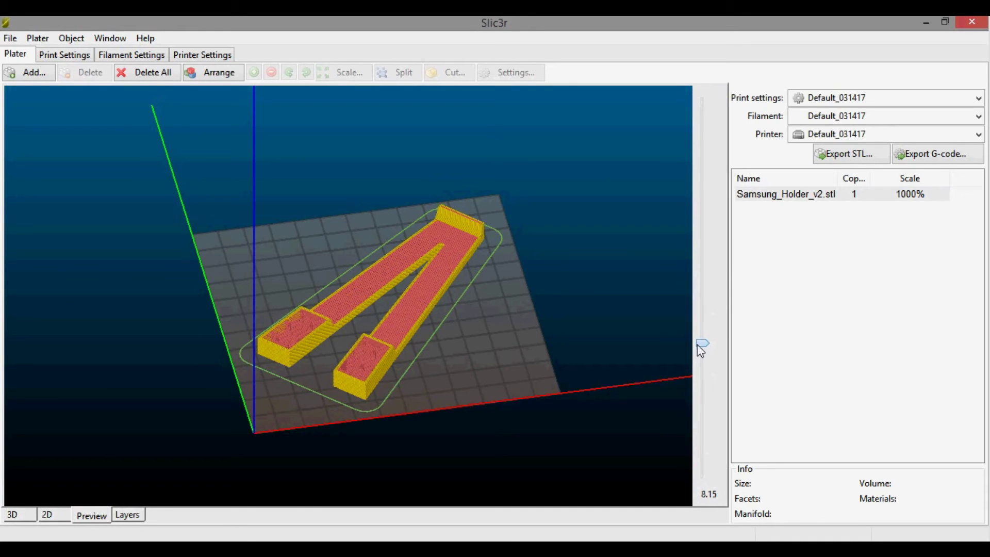
- Review the layer, perimeter and infill print settings, and examine the holder's infill in the sliced preview at a height of 4.55
left_click(70, 56)
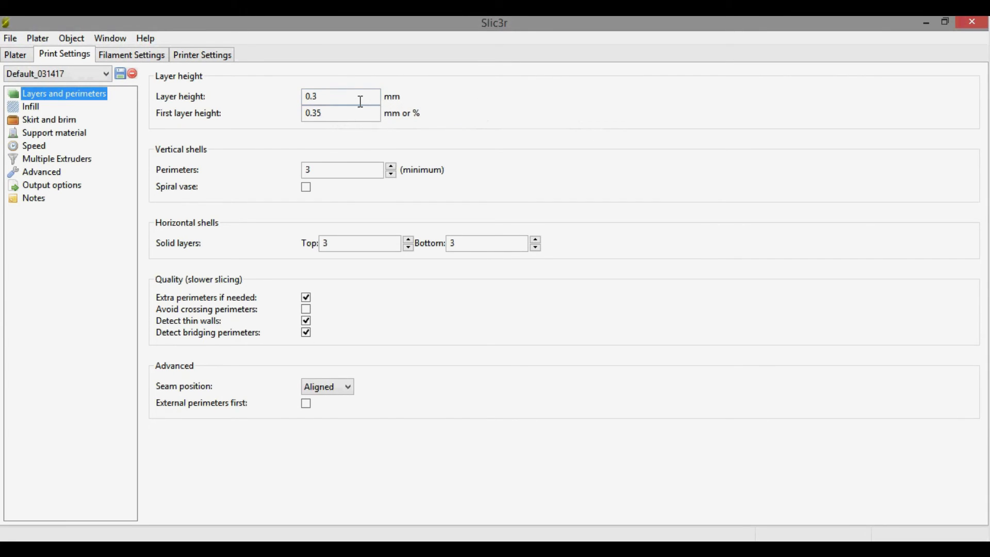
mouse_move(361, 101)
left_click(37, 107)
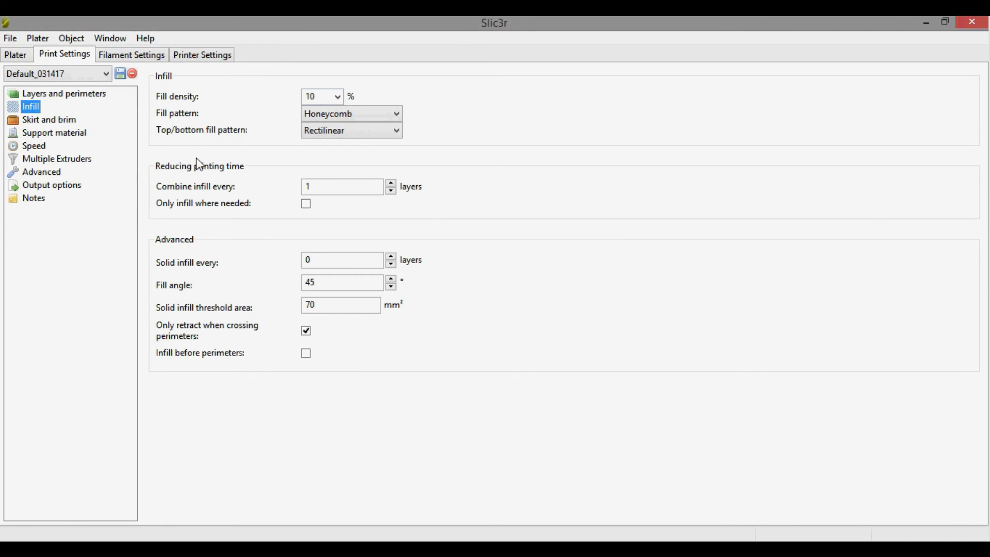
left_click(25, 55)
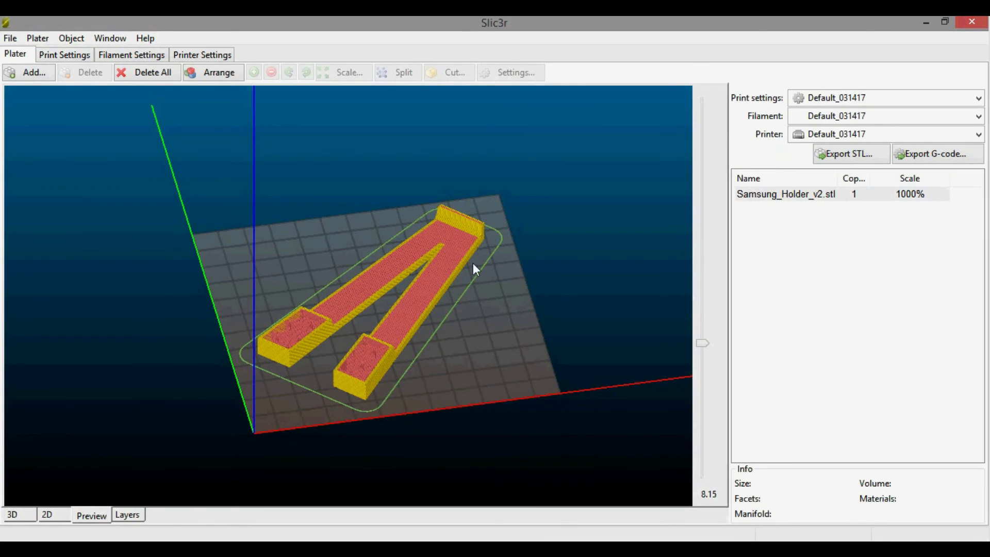
left_click_drag(702, 345, 702, 403)
scroll(455, 267, "up", 5)
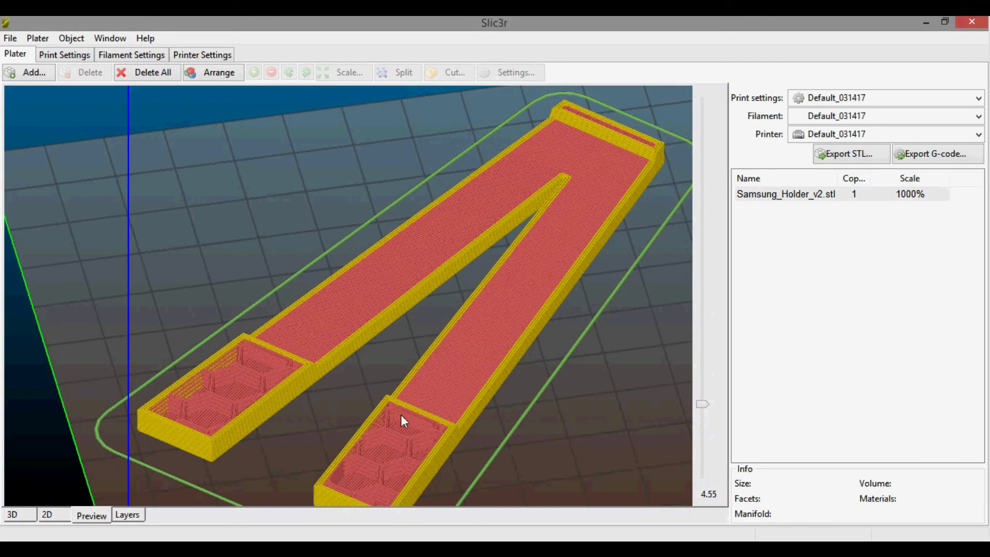
- Review the skirt and brim, support material, speed, multiple extruders, advanced, output options and notes pages of the print settings
left_click(65, 55)
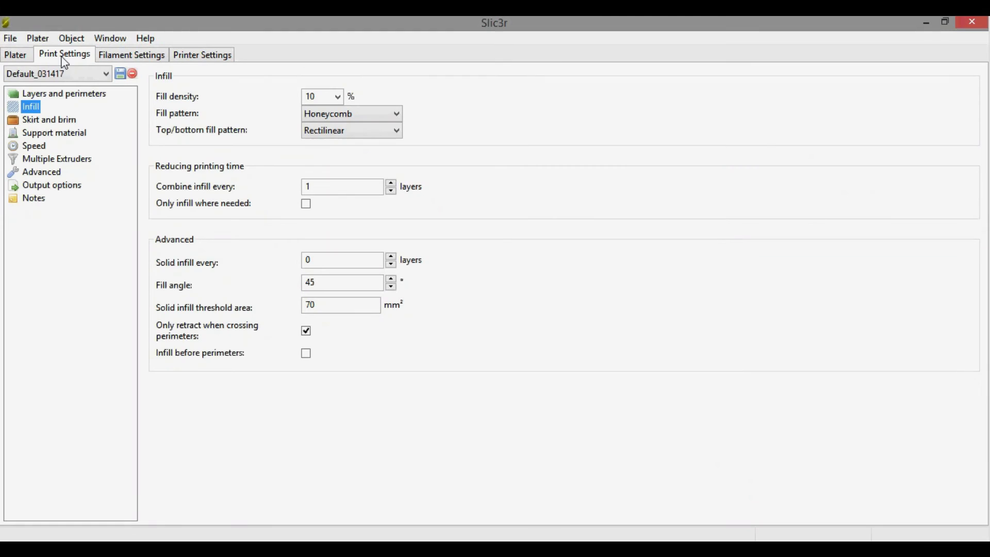
left_click(42, 121)
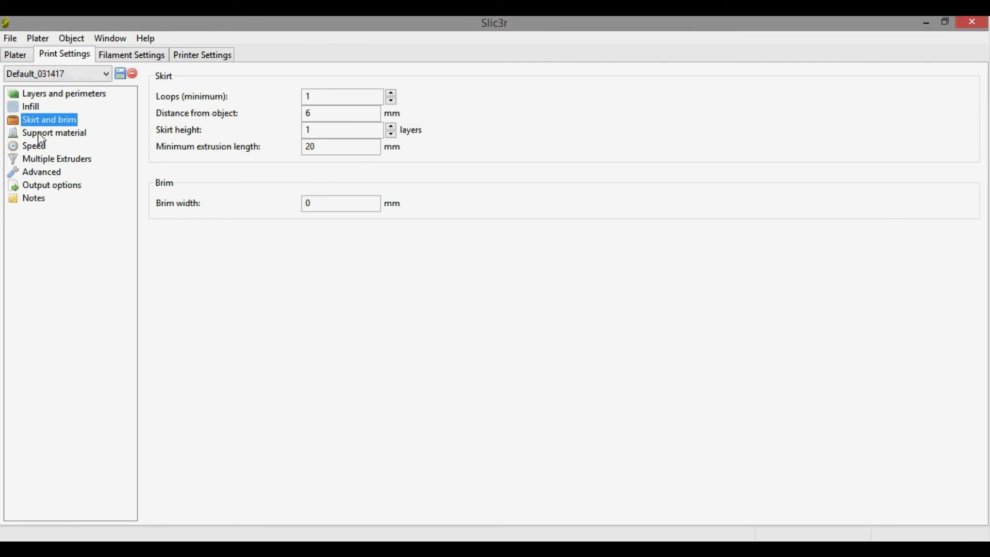
left_click(40, 134)
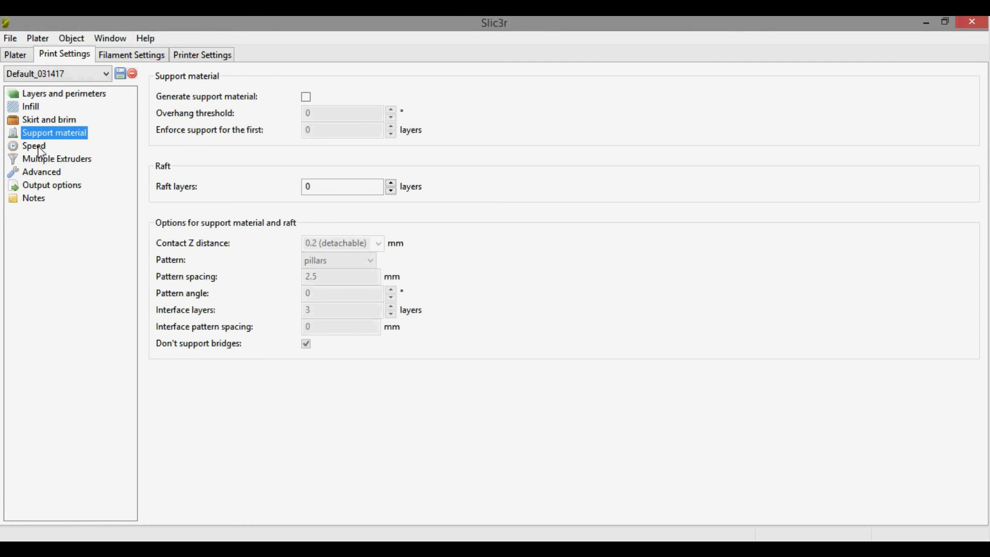
left_click(40, 148)
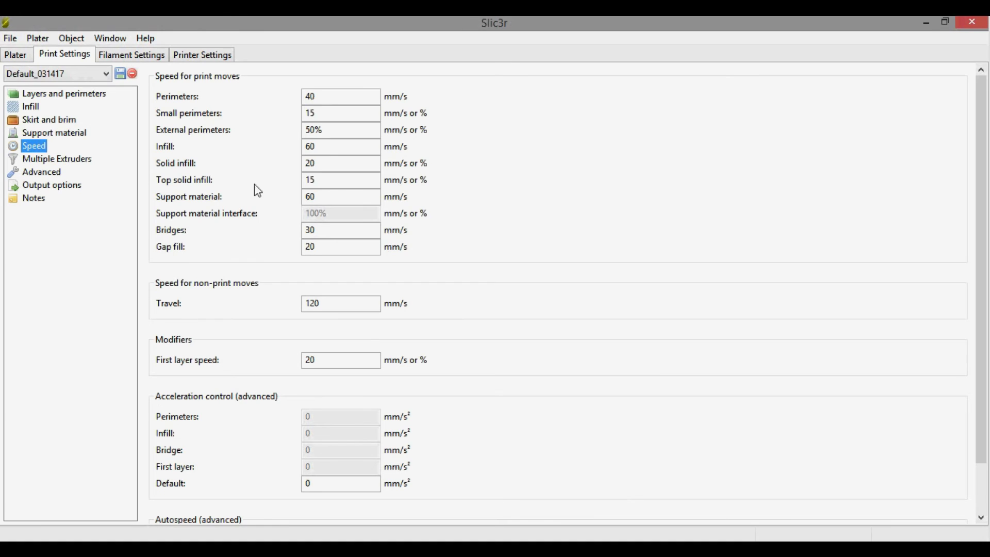
mouse_move(253, 190)
left_click(75, 163)
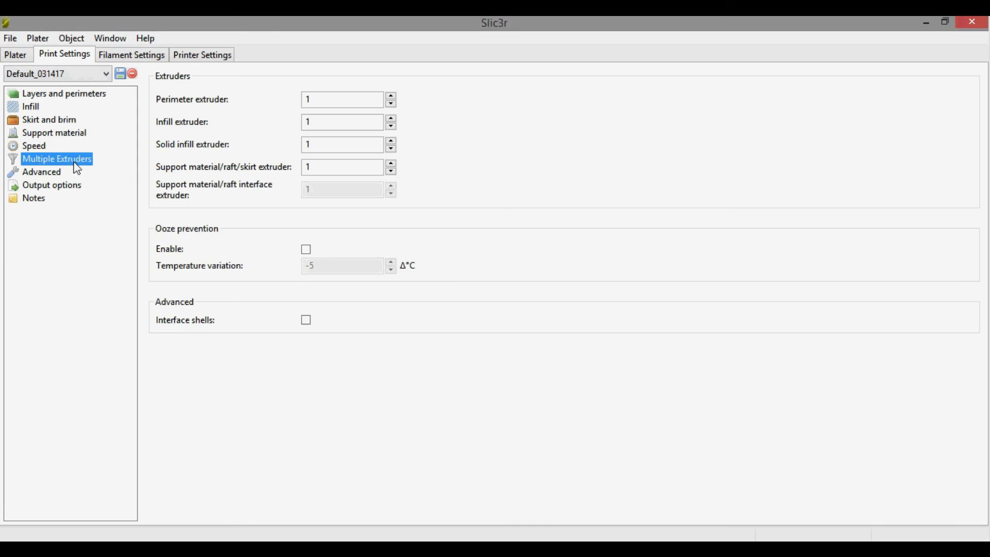
left_click(60, 177)
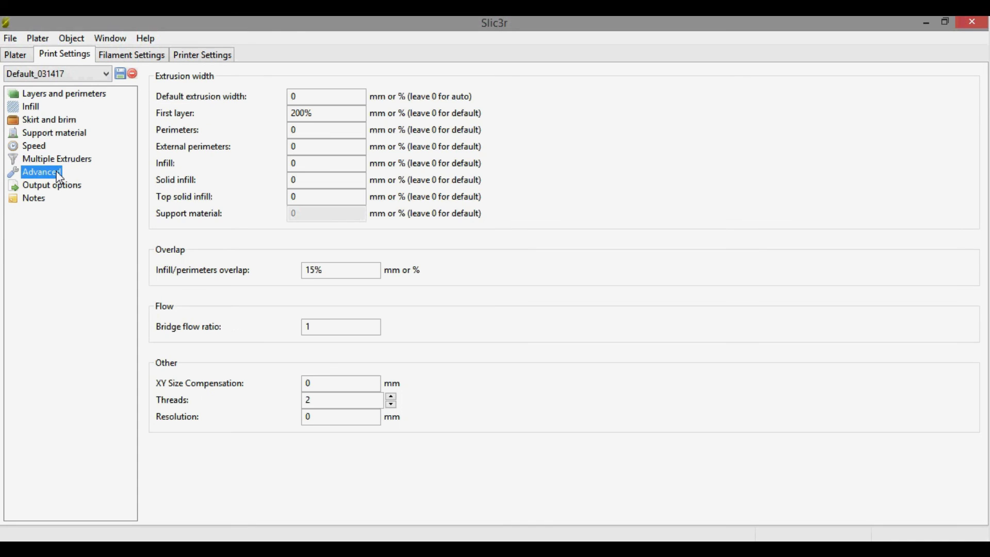
left_click(51, 190)
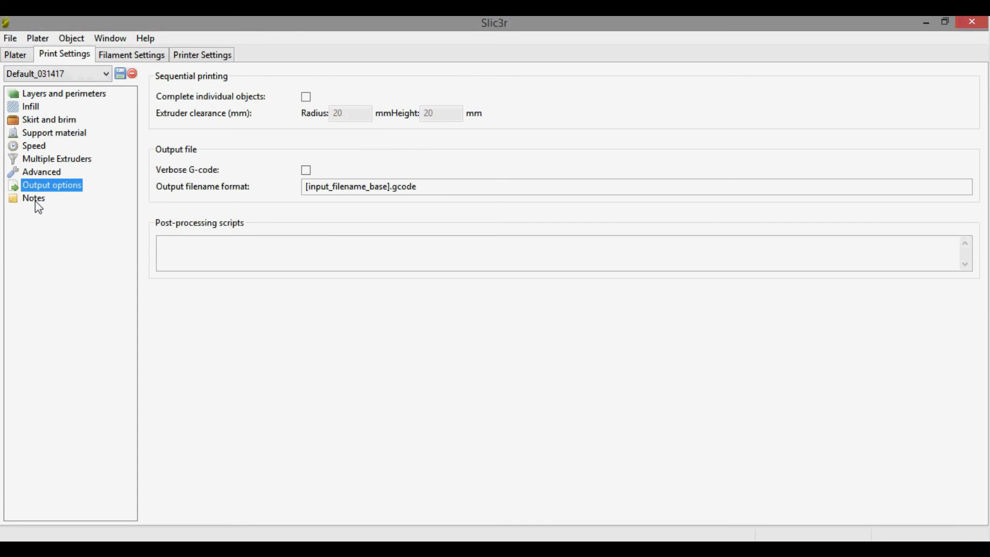
left_click(36, 202)
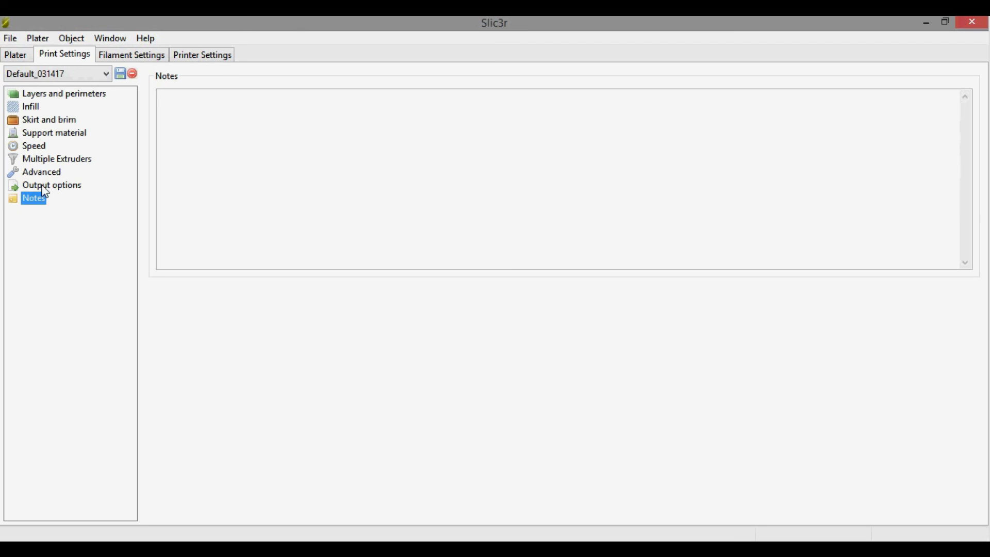
- Review the filament settings, the general printer settings and the nozzle and retraction settings of Extruder 1
left_click(116, 58)
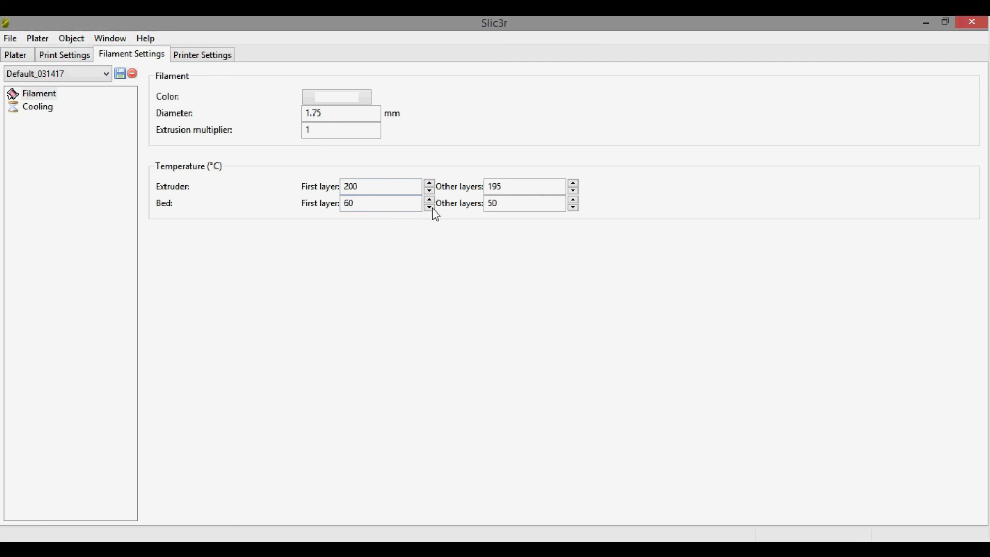
left_click(196, 57)
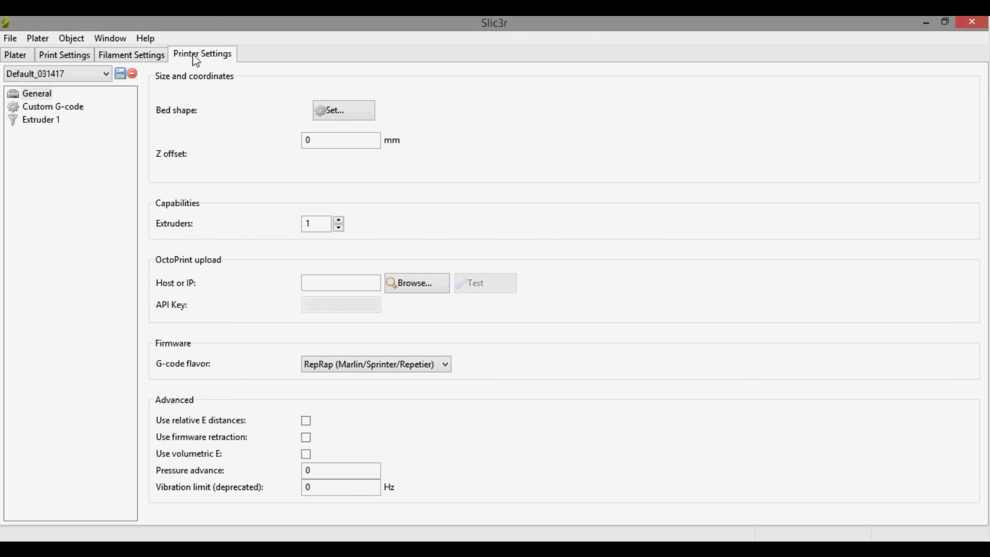
left_click(50, 123)
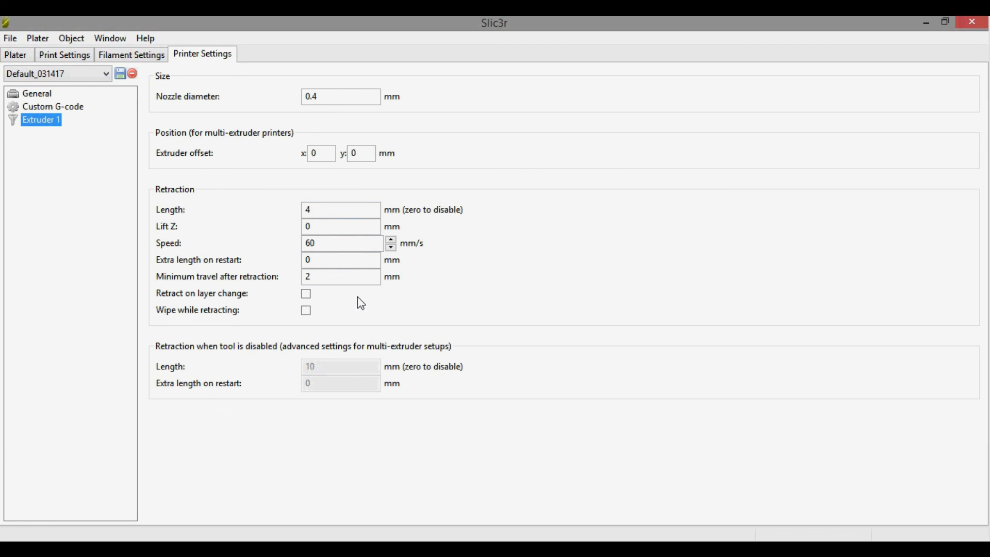
left_click(330, 212)
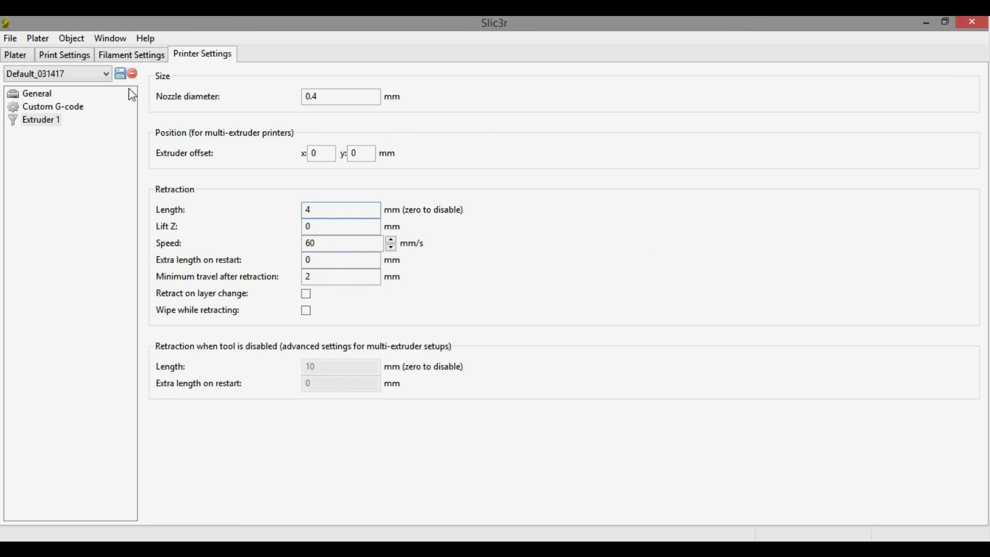
left_click(132, 58)
- Return to the plater and export the sliced holder's G-code as Samsung_Holder_v2.gcode
left_click(26, 57)
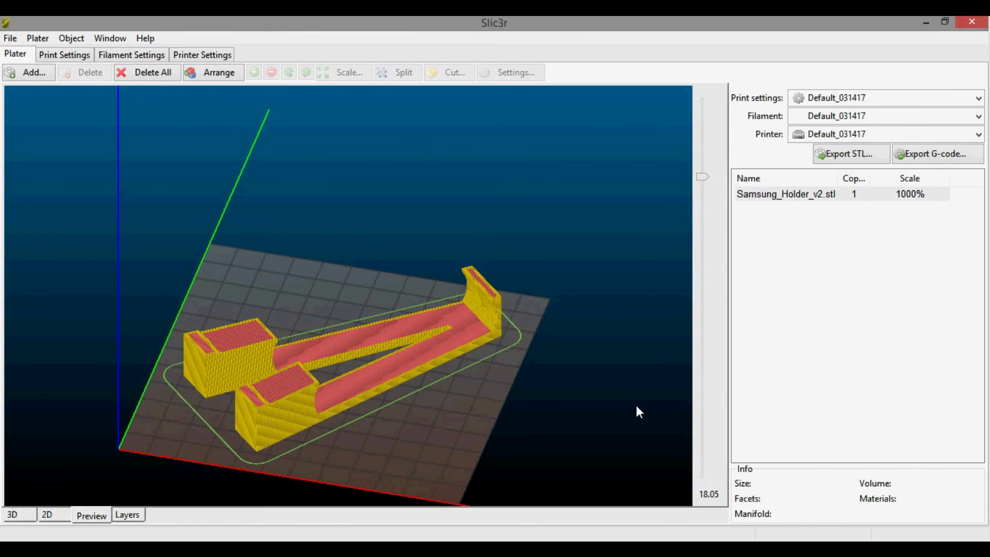
left_click(937, 154)
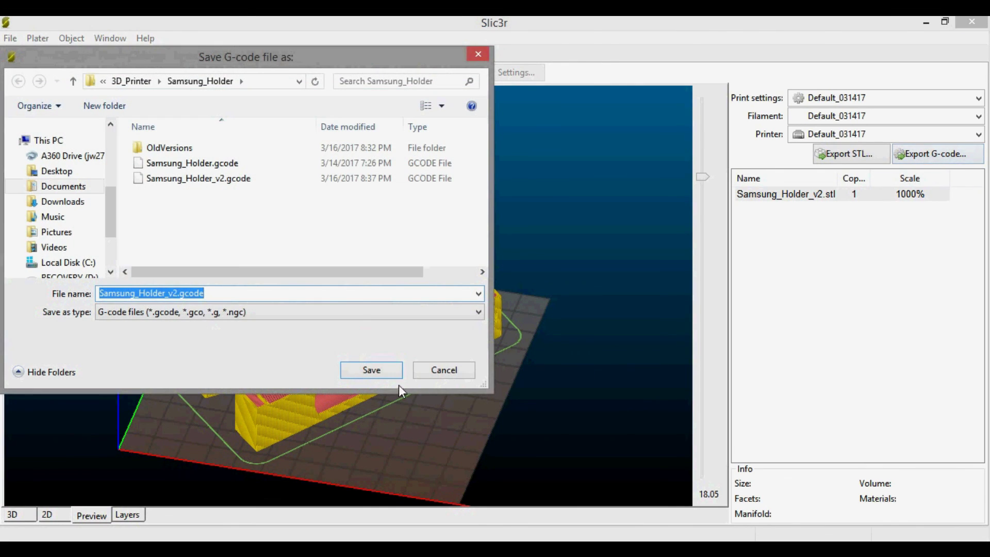